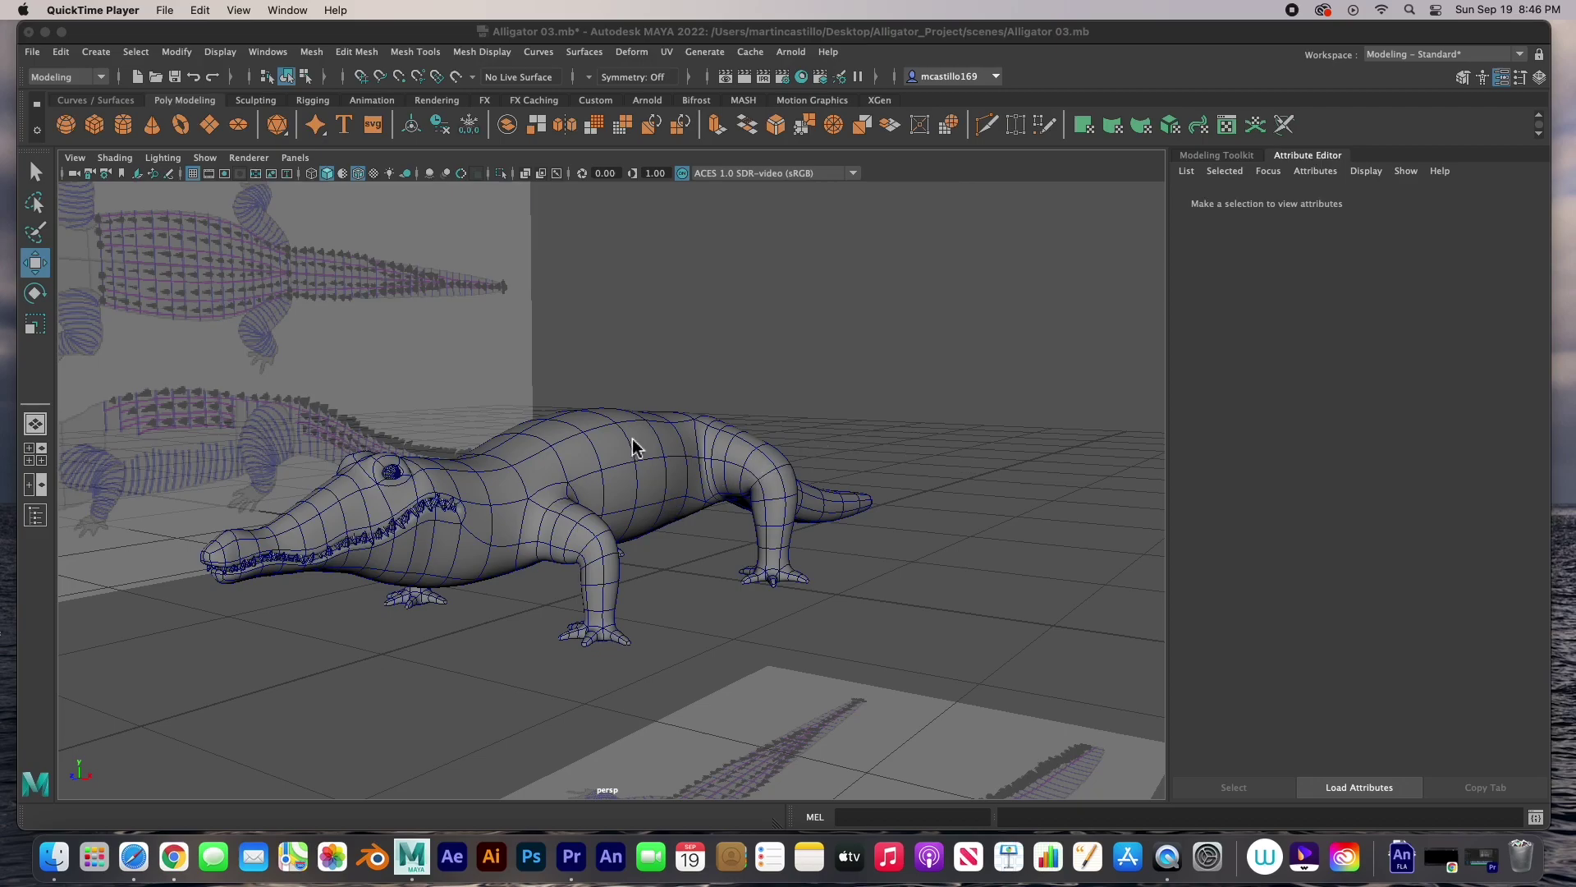
Orbit around the finished alligator model to inspect it from several angles
left_click(638, 395)
left_click_drag(590, 471, 641, 518, "alt")
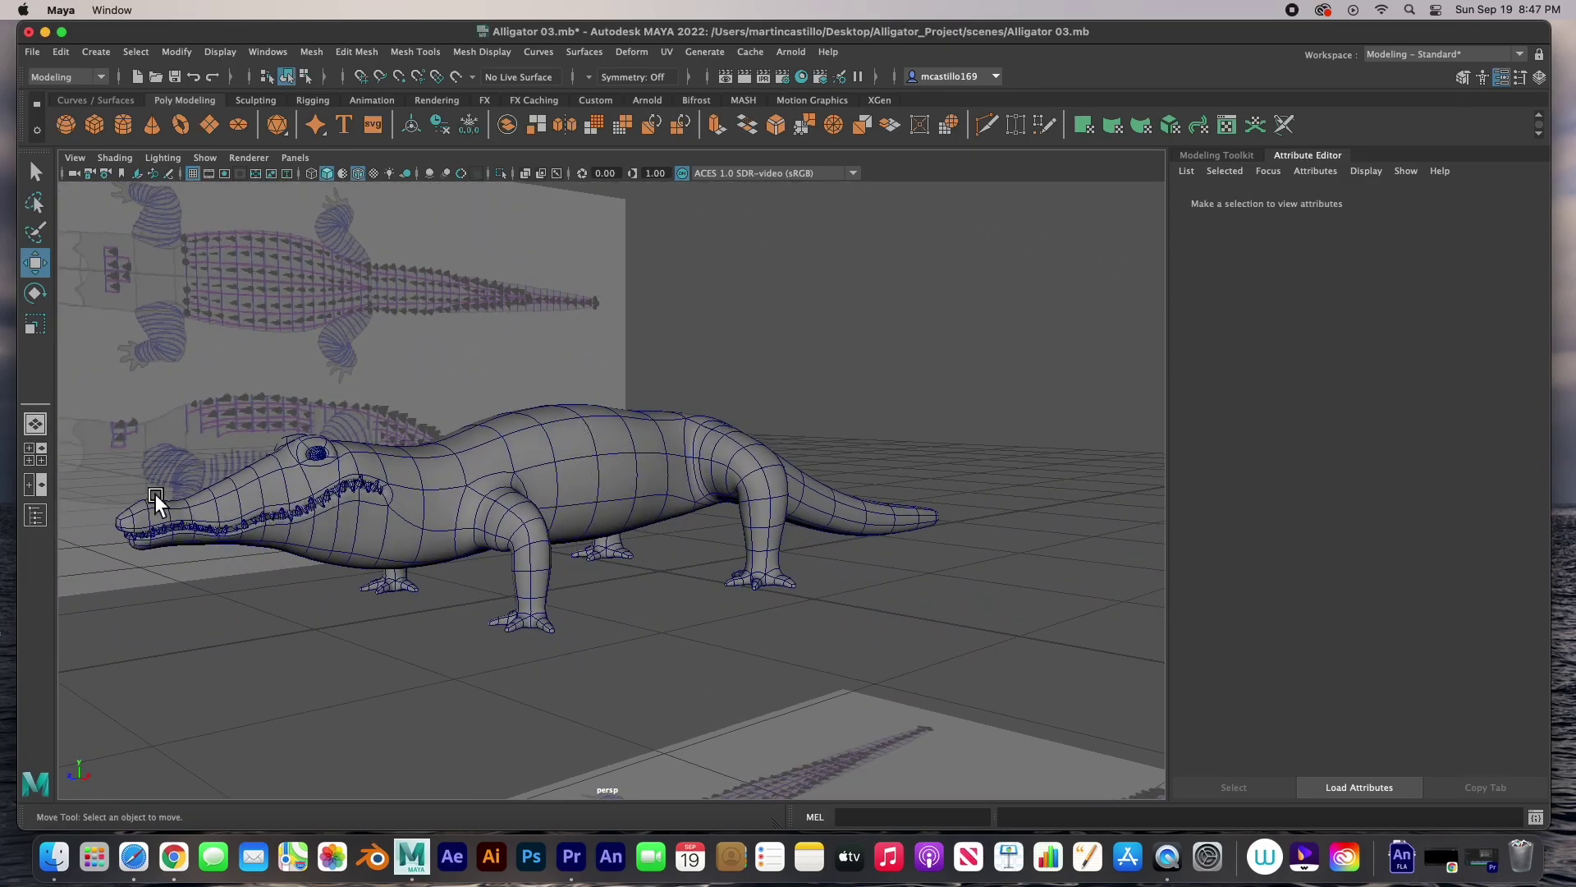
mouse_move(644, 526)
left_mouse_down("alt")
mouse_move(629, 526)
mouse_move(669, 526)
left_mouse_up("alt")
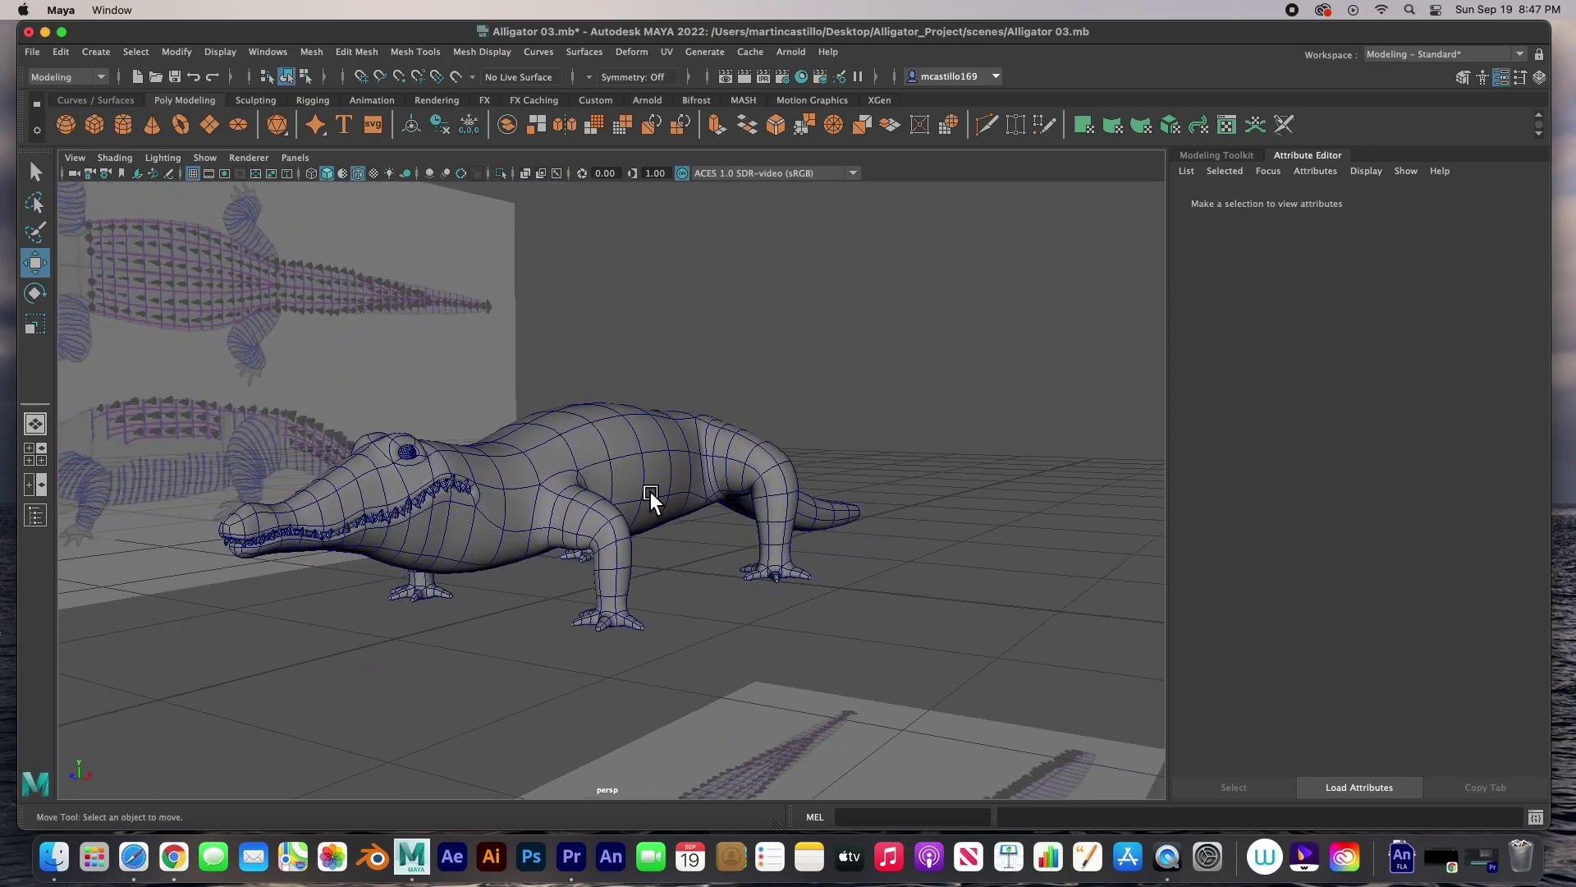
left_click(660, 503)
mouse_move(648, 483)
left_mouse_down("alt")
mouse_move(693, 605)
mouse_move(606, 520)
mouse_move(605, 540)
mouse_move(762, 518)
mouse_move(644, 497)
mouse_move(621, 468)
left_mouse_up("alt")
left_click(693, 604)
Toggle smooth preview on the alligator mesh with 3 and view it from a front three-quarter angle
left_click(621, 469)
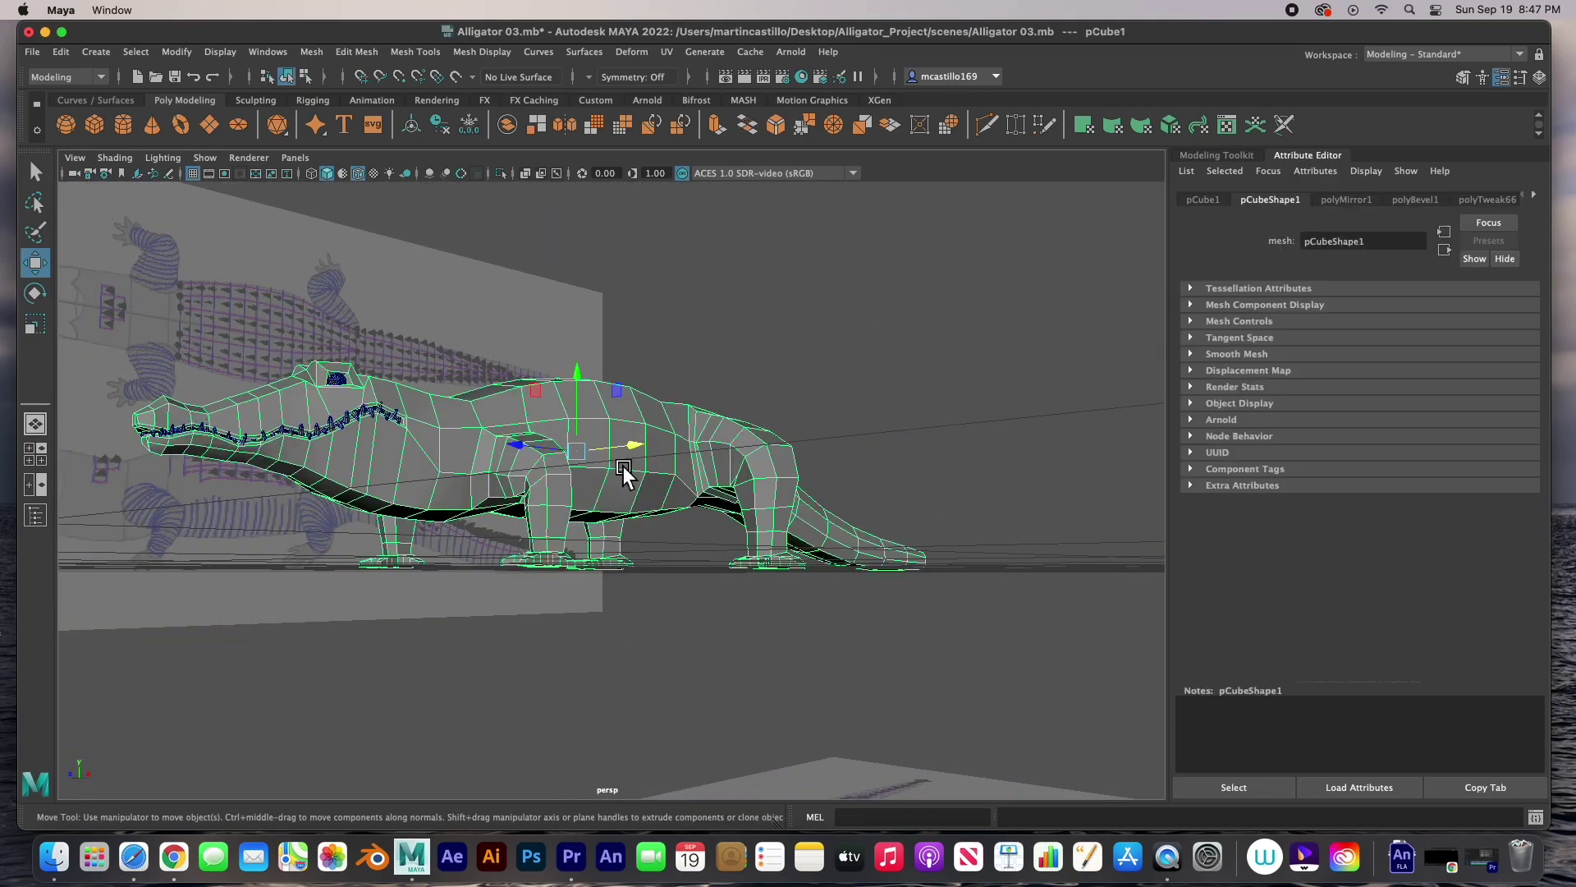
key("3")
left_click(658, 573)
mouse_move(587, 498)
left_mouse_down("alt")
mouse_move(651, 517)
mouse_move(509, 518)
mouse_move(494, 497)
mouse_move(615, 518)
mouse_move(579, 530)
mouse_move(588, 517)
mouse_move(826, 524)
mouse_move(577, 514)
left_mouse_up("alt")
scroll(637, 512, "up", 5)
scroll(614, 518, "down", 10)
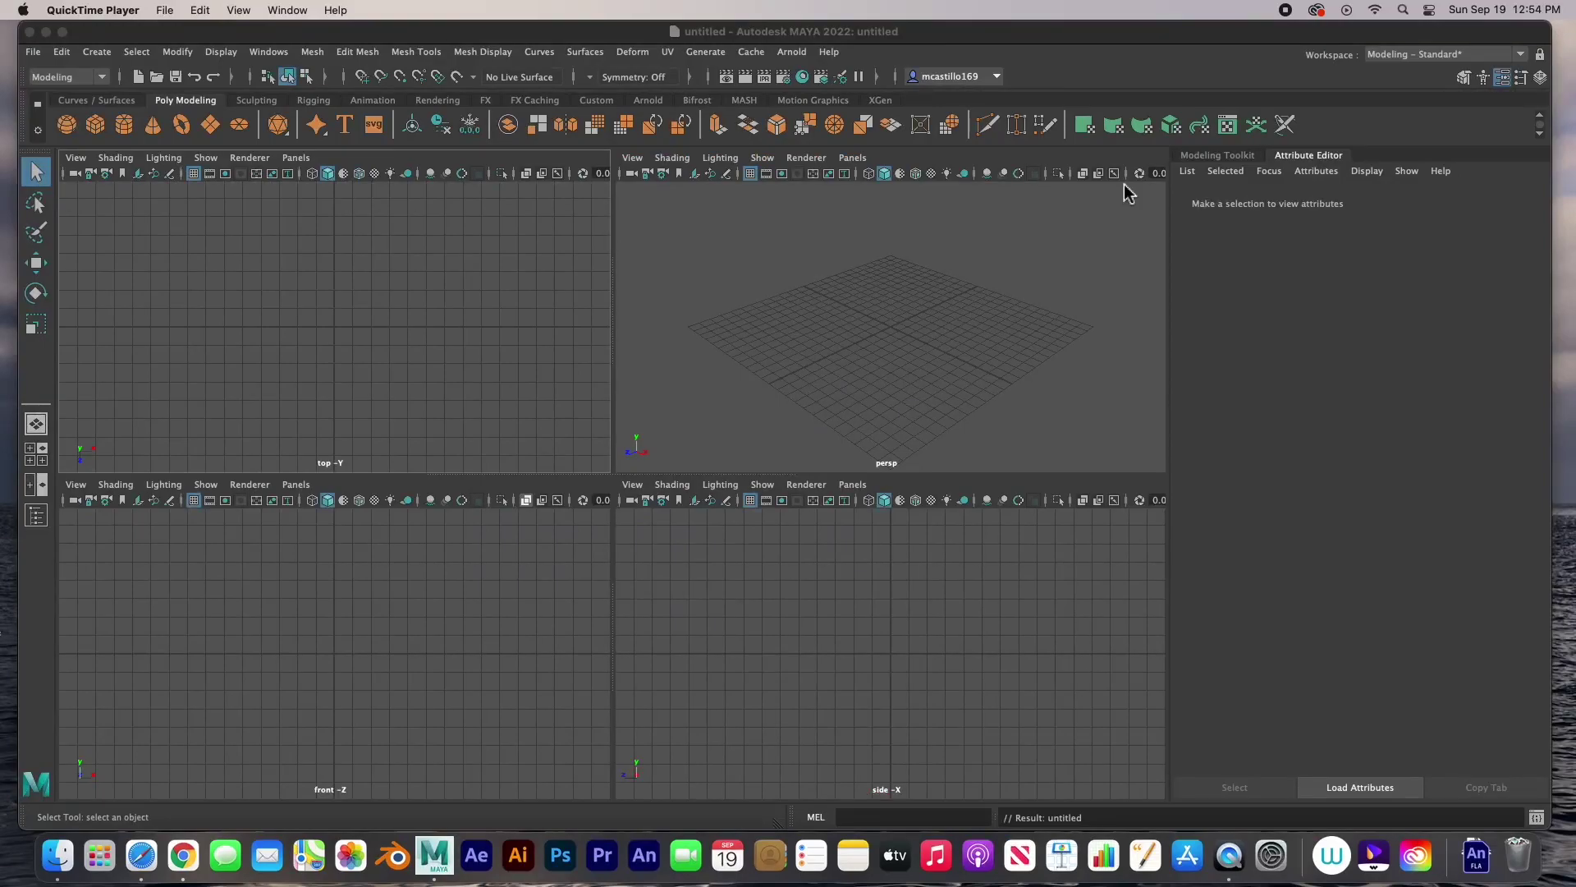
Create a new project named Alligator_Project on the Desktop, then minimize Maya
left_click(35, 55)
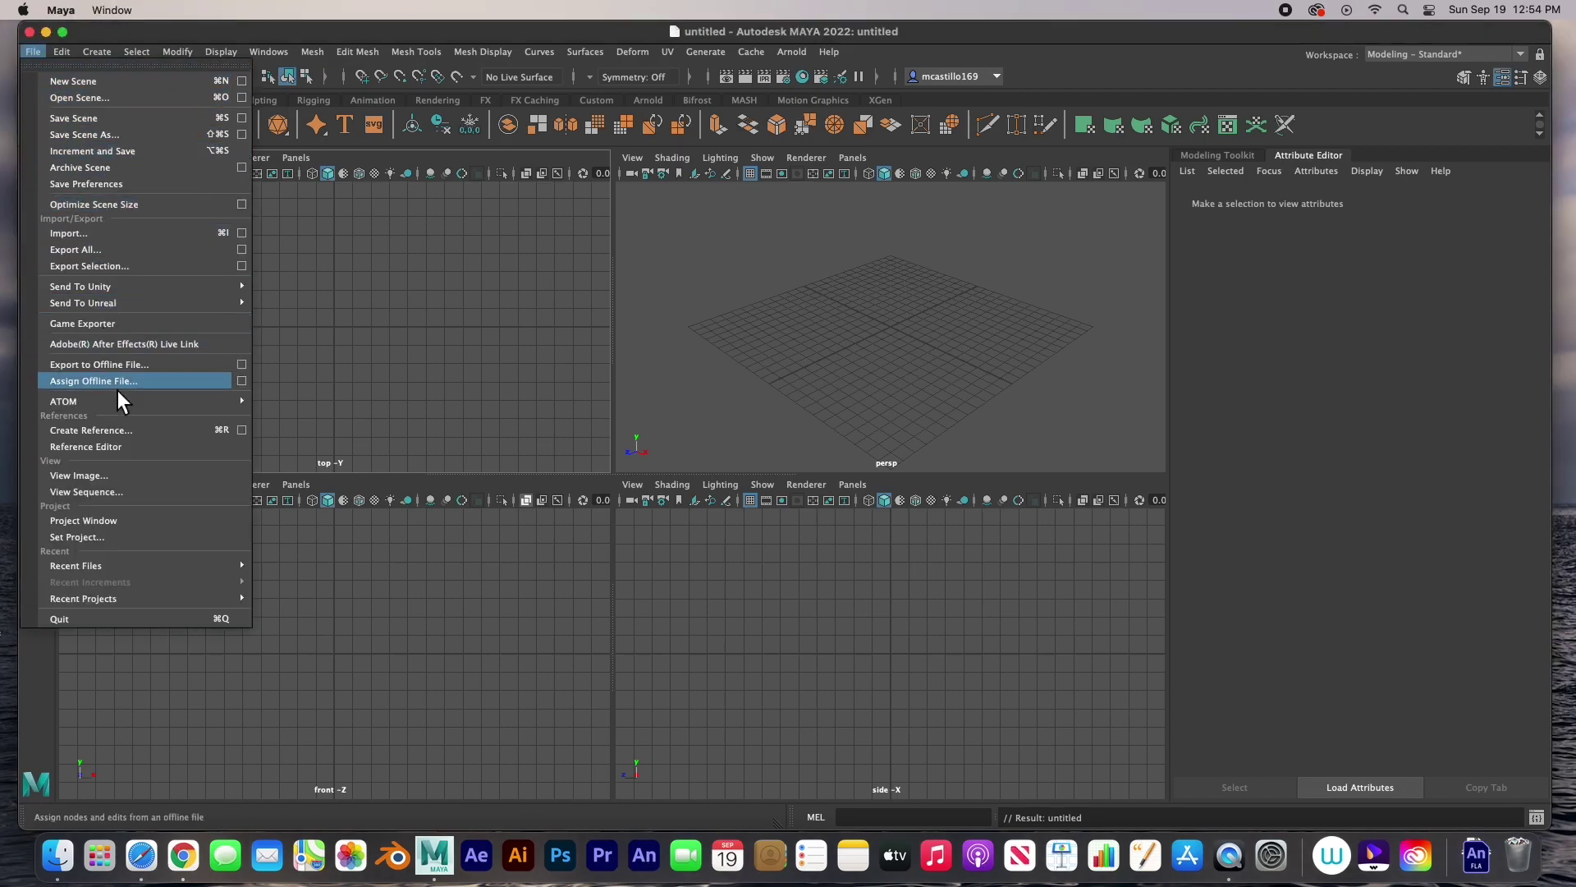
left_click(126, 522)
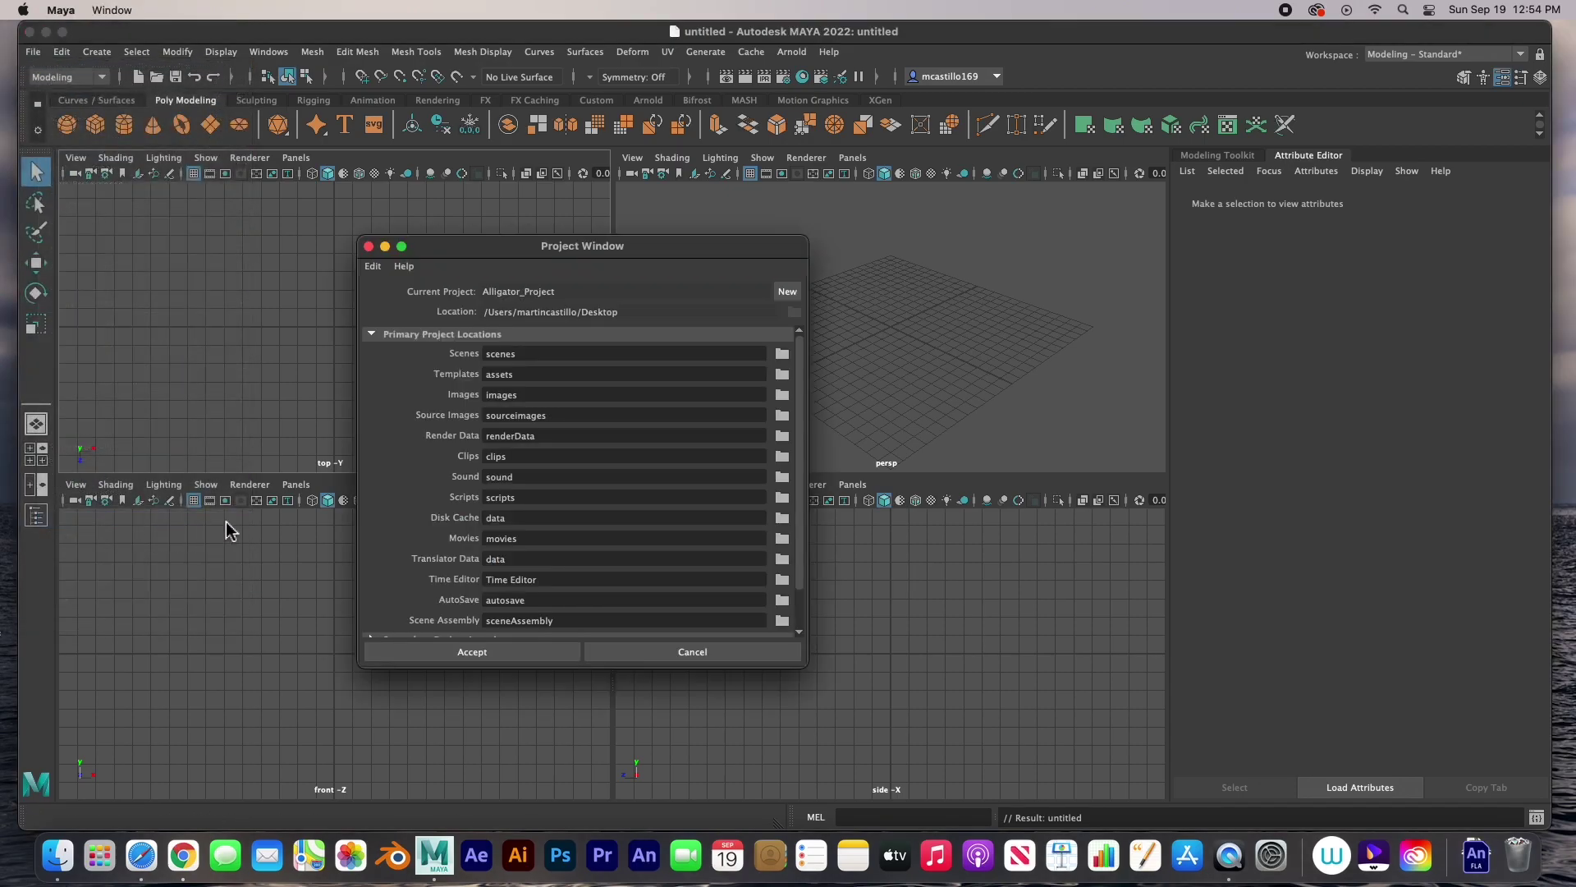
left_click(786, 294)
left_click_drag(502, 293, 480, 296)
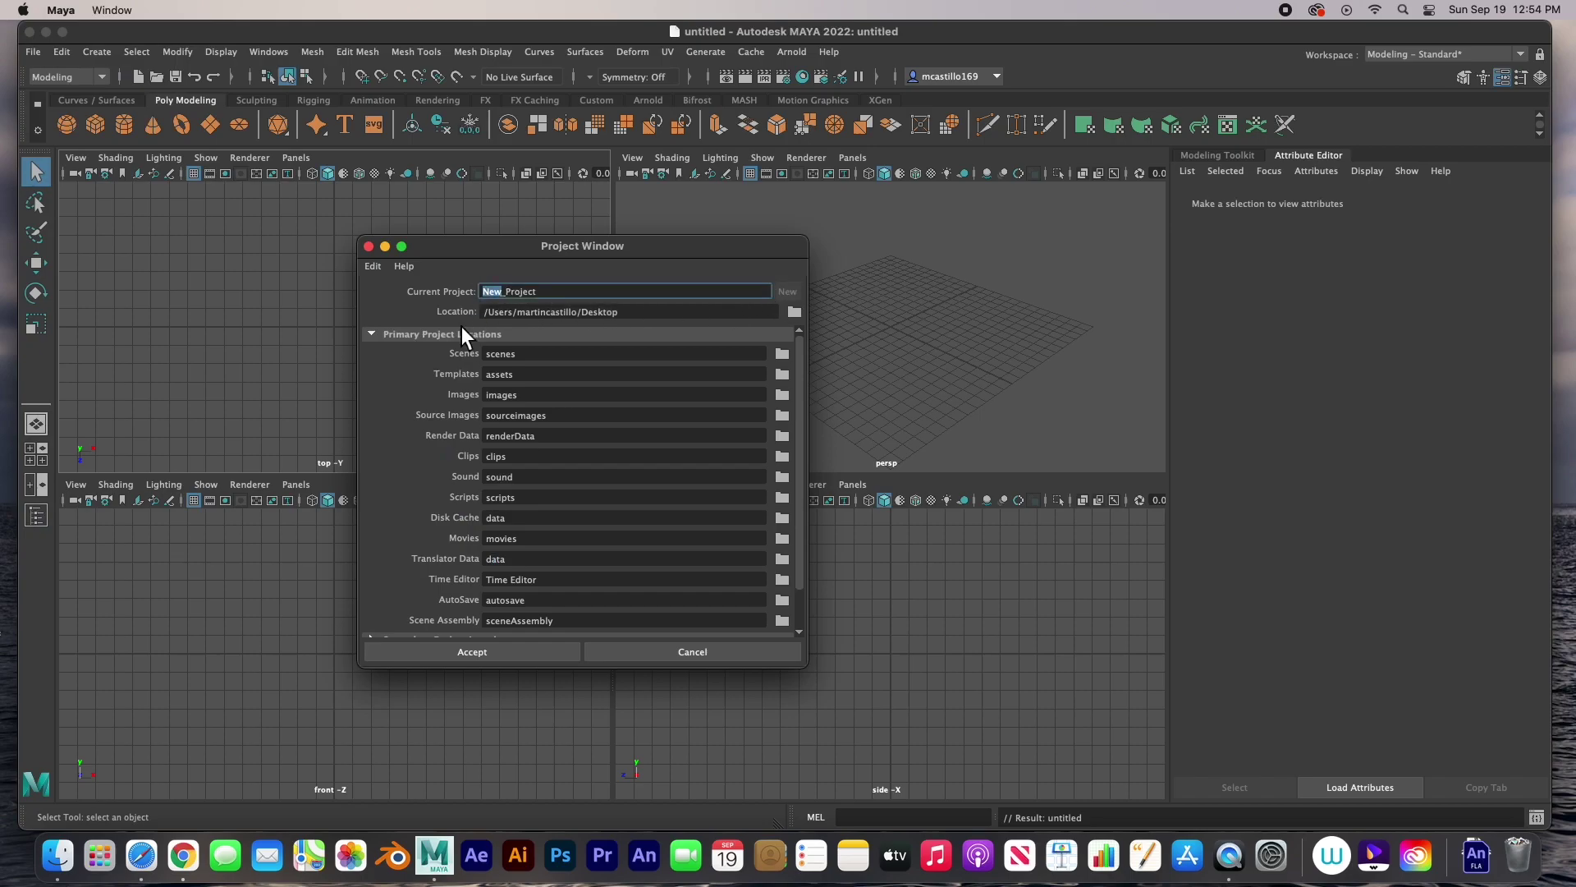
type("Alligator")
left_click(482, 656)
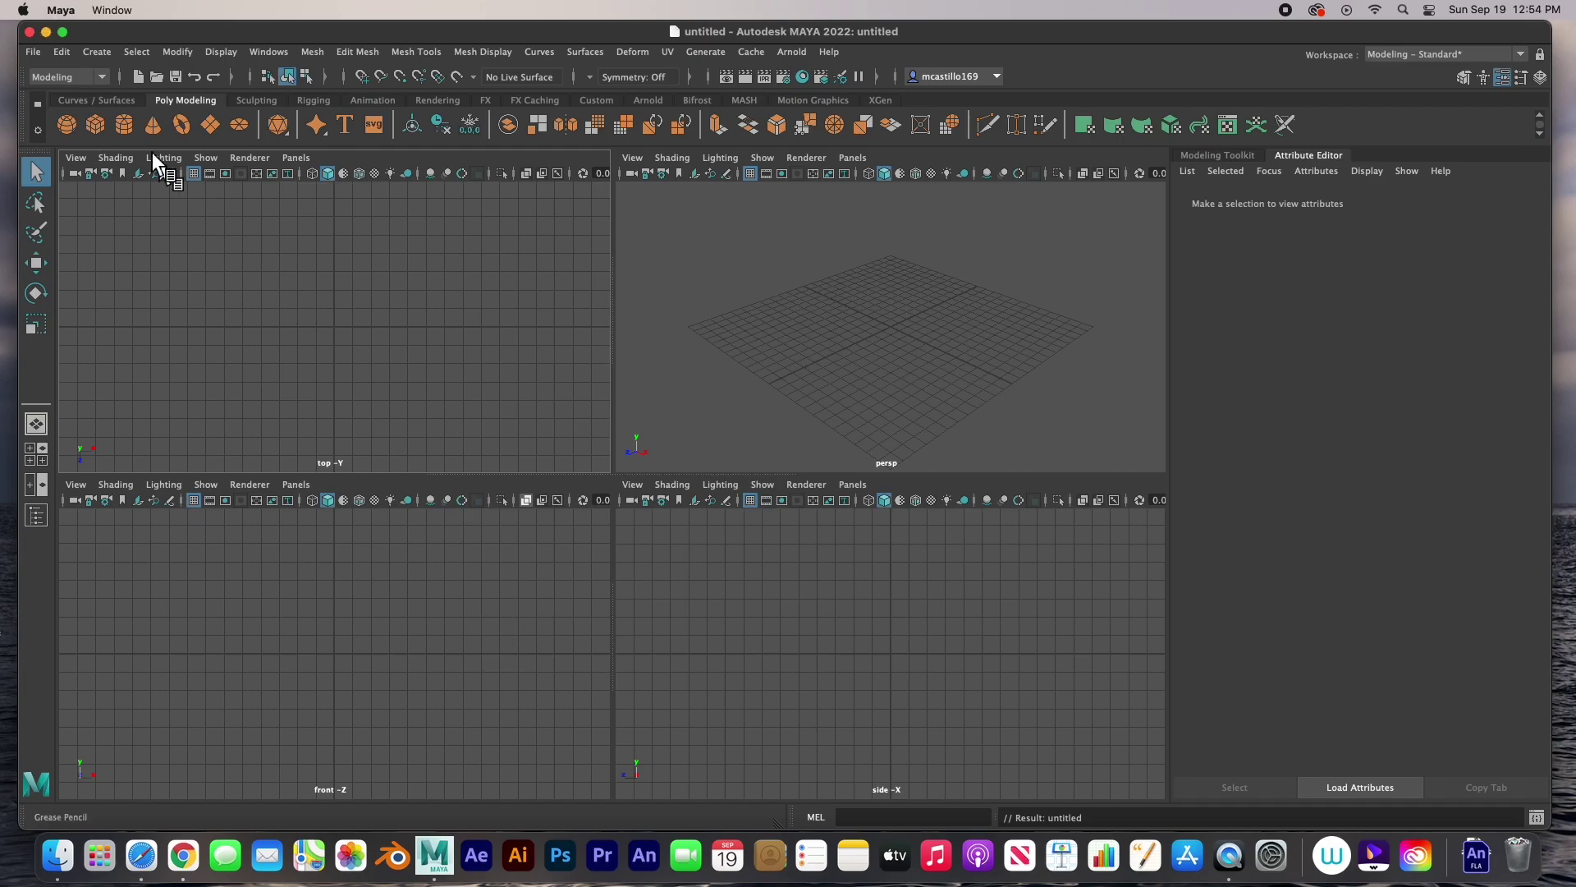
left_click(45, 32)
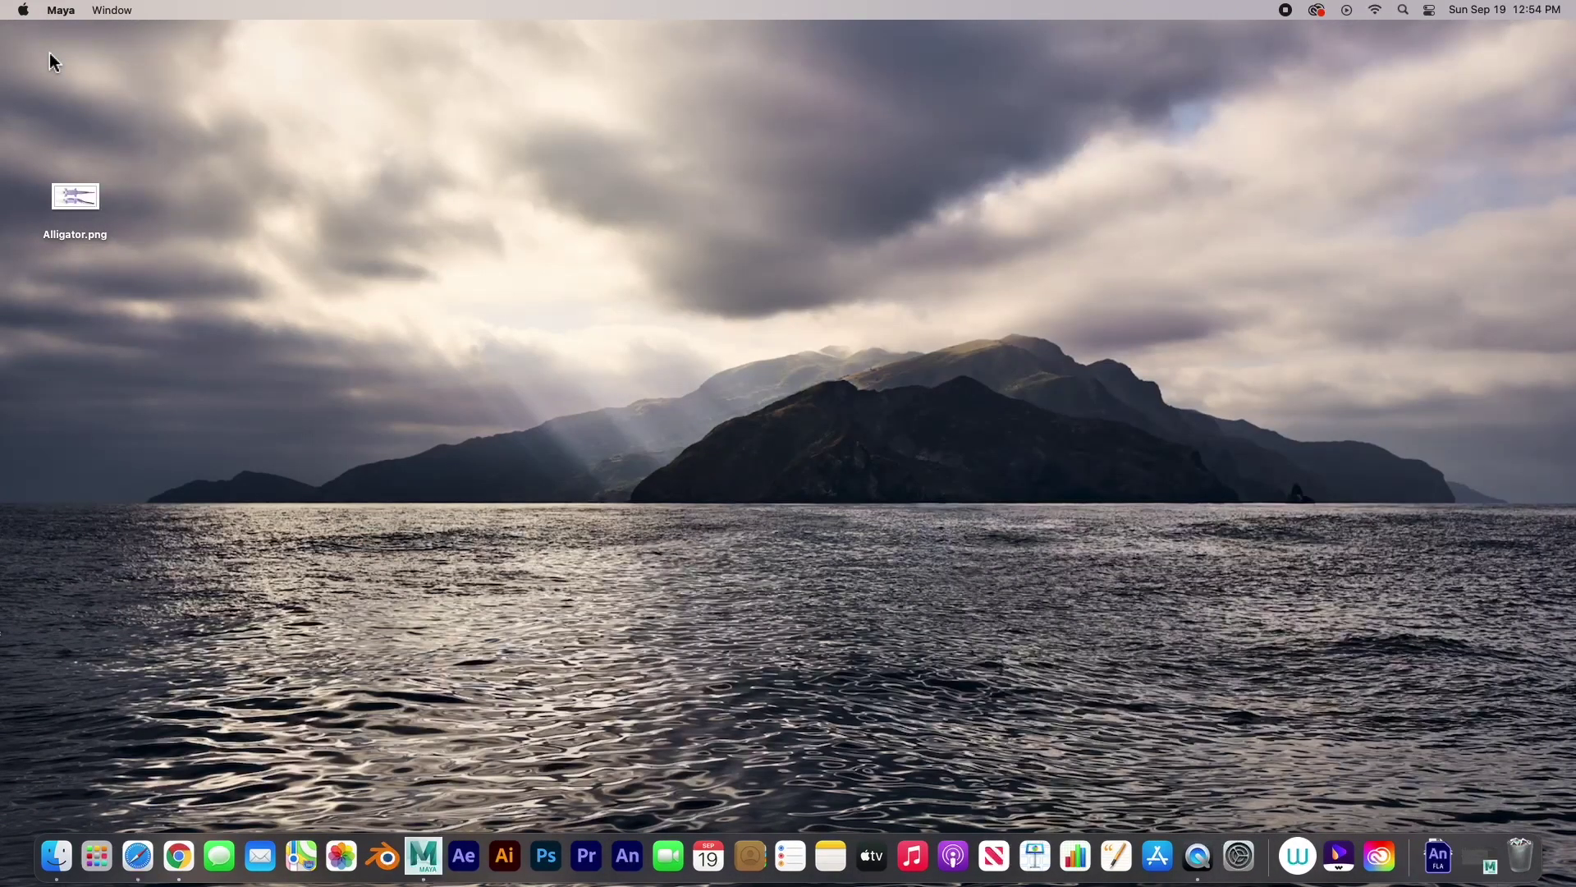
Move Alligator.png into Alligator_Project's sourceimages folder and bring Maya back up
left_click(73, 89)
double_click(72, 88)
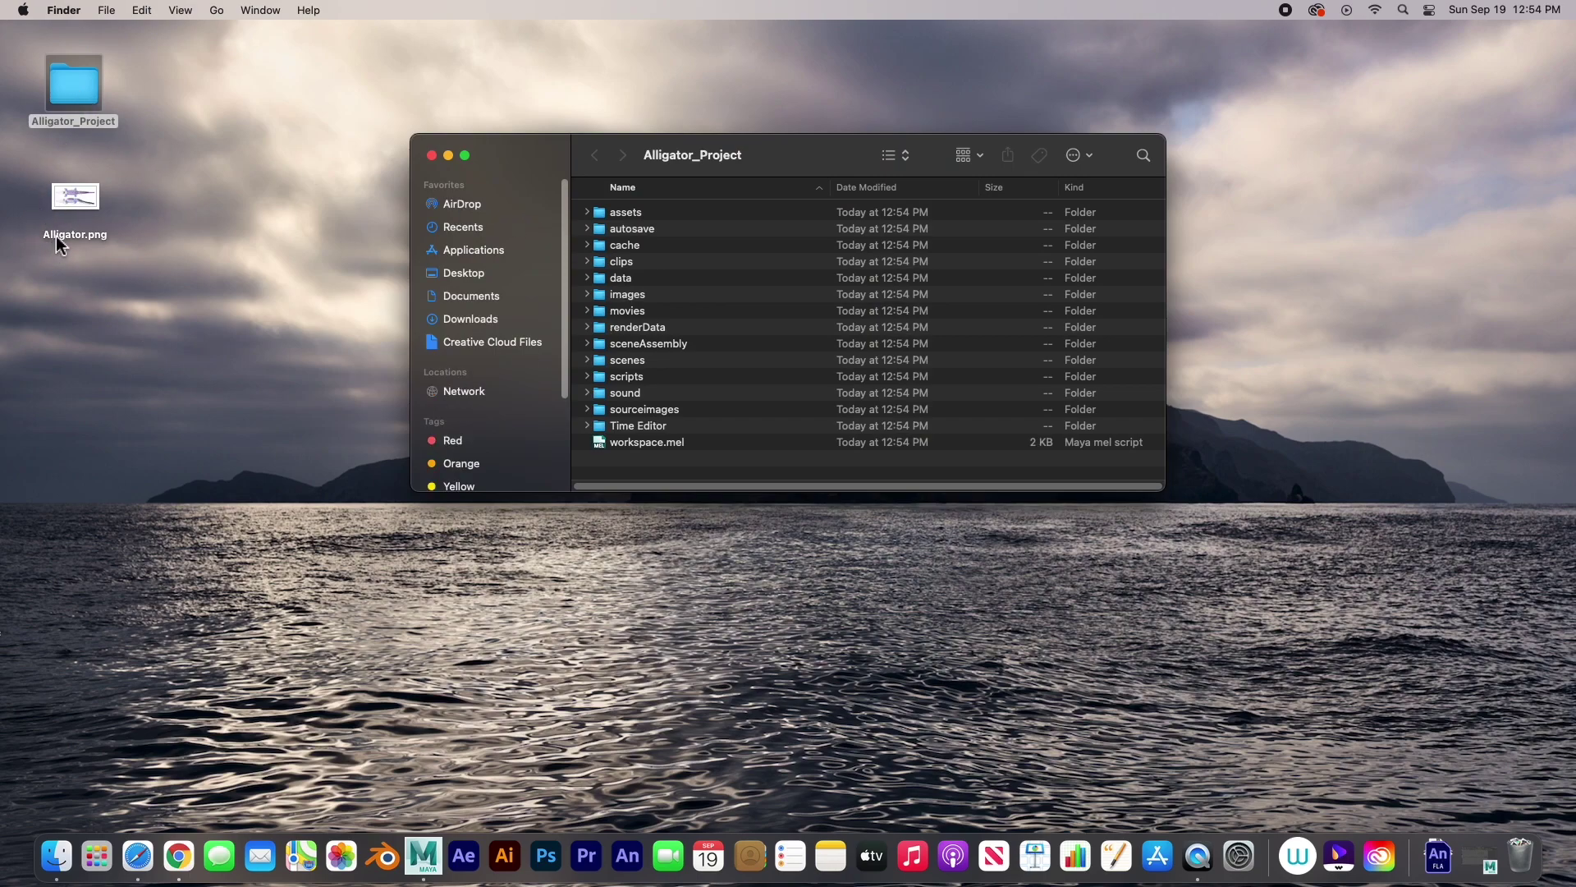
left_click_drag(56, 238, 580, 413)
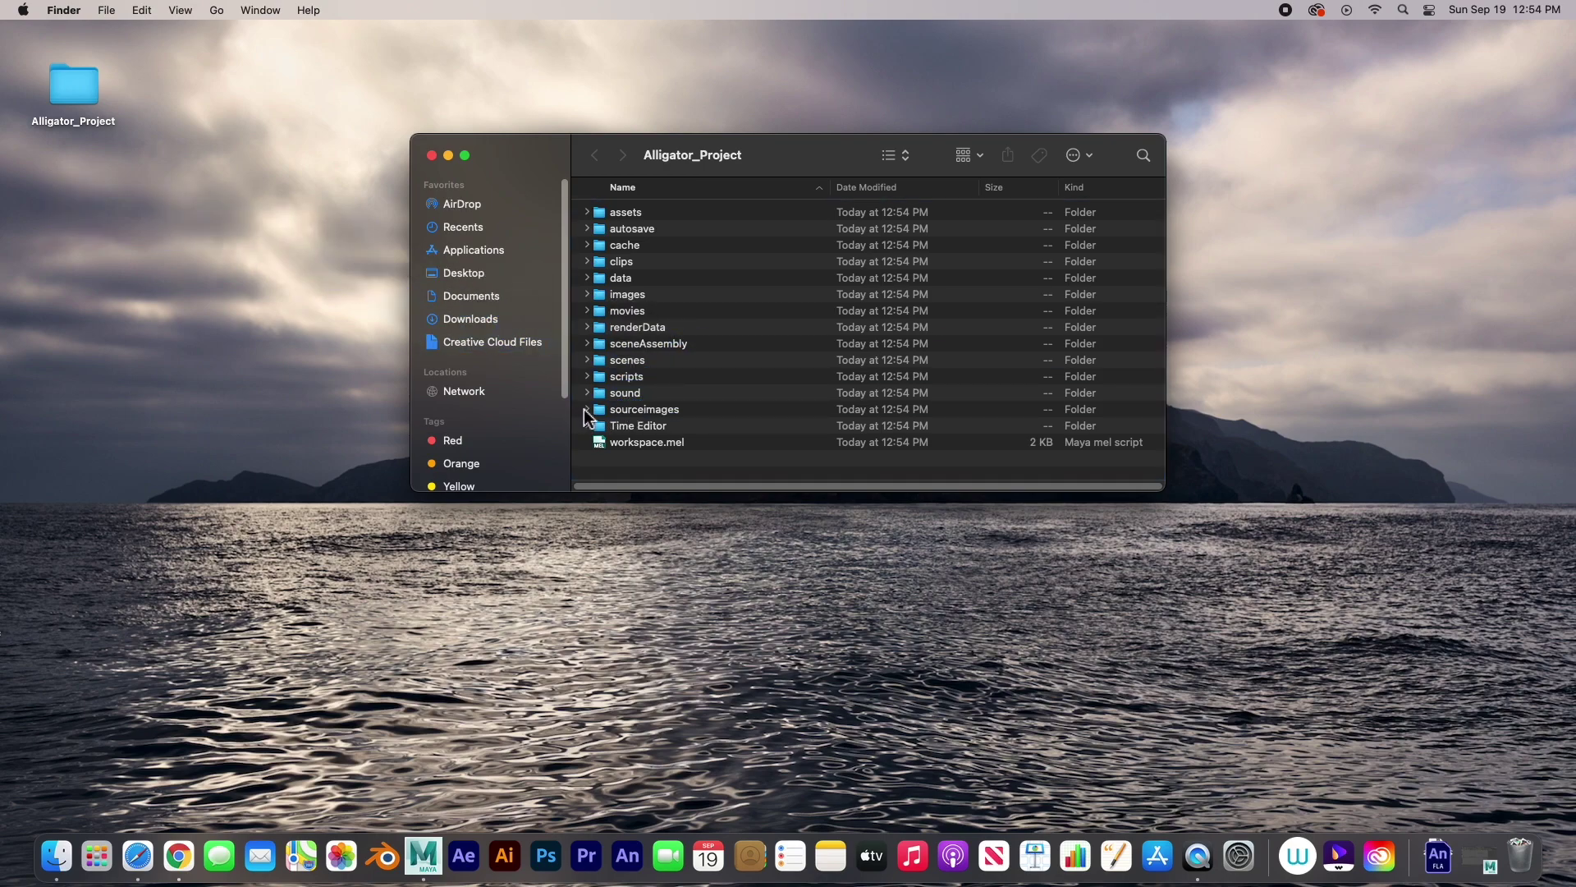
left_click(587, 410)
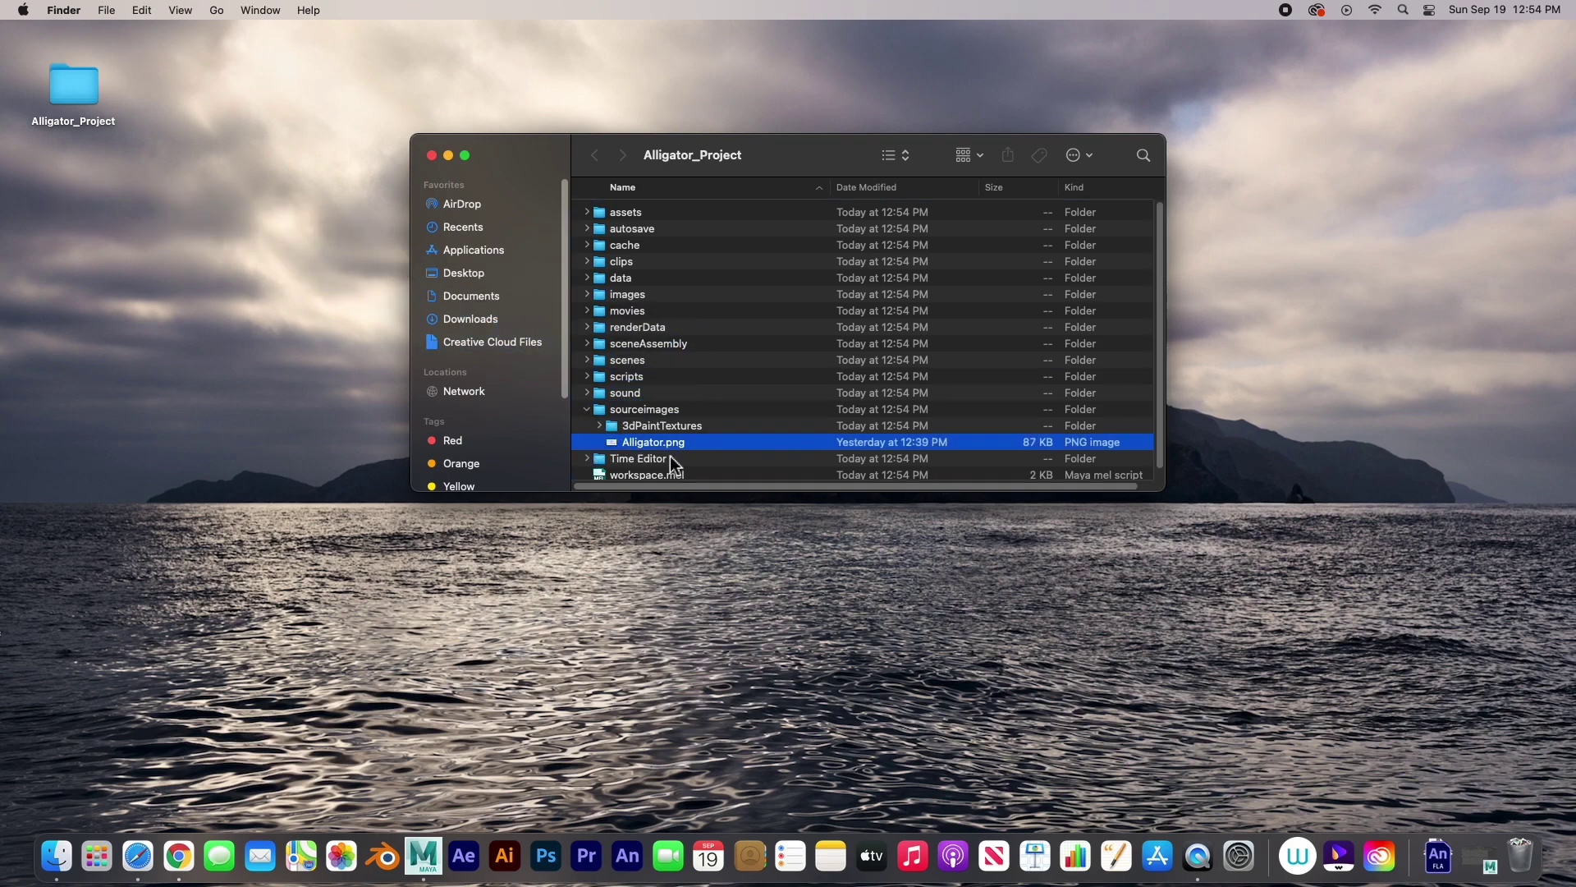
left_click(433, 156)
left_click(425, 862)
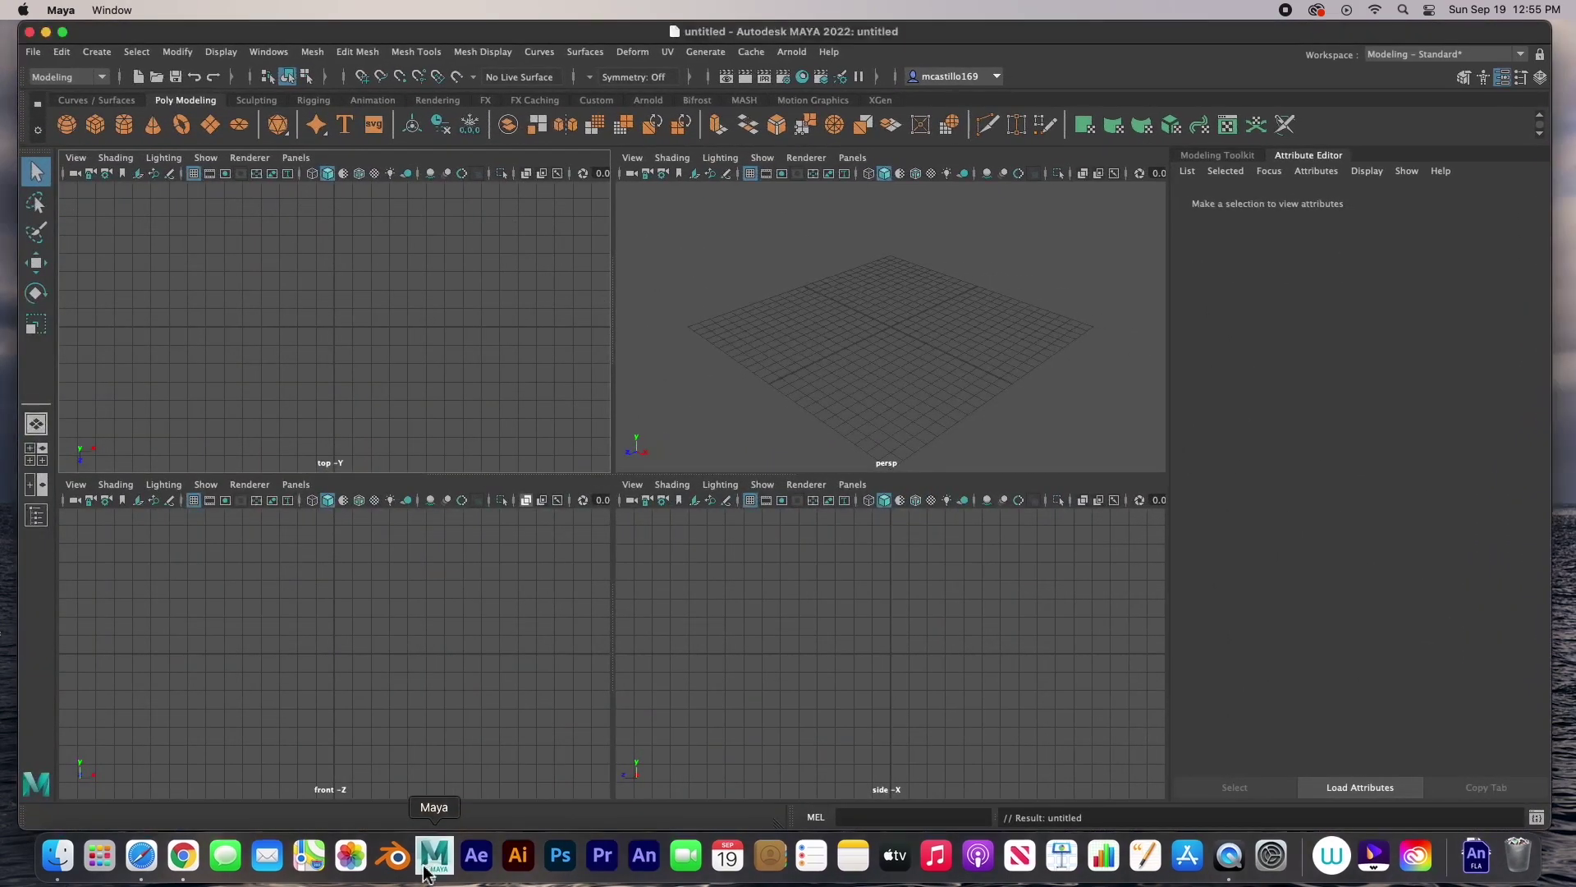
Maximize the side view and import Alligator.png from sourceimages as its image plane
left_click(904, 671)
key("space")
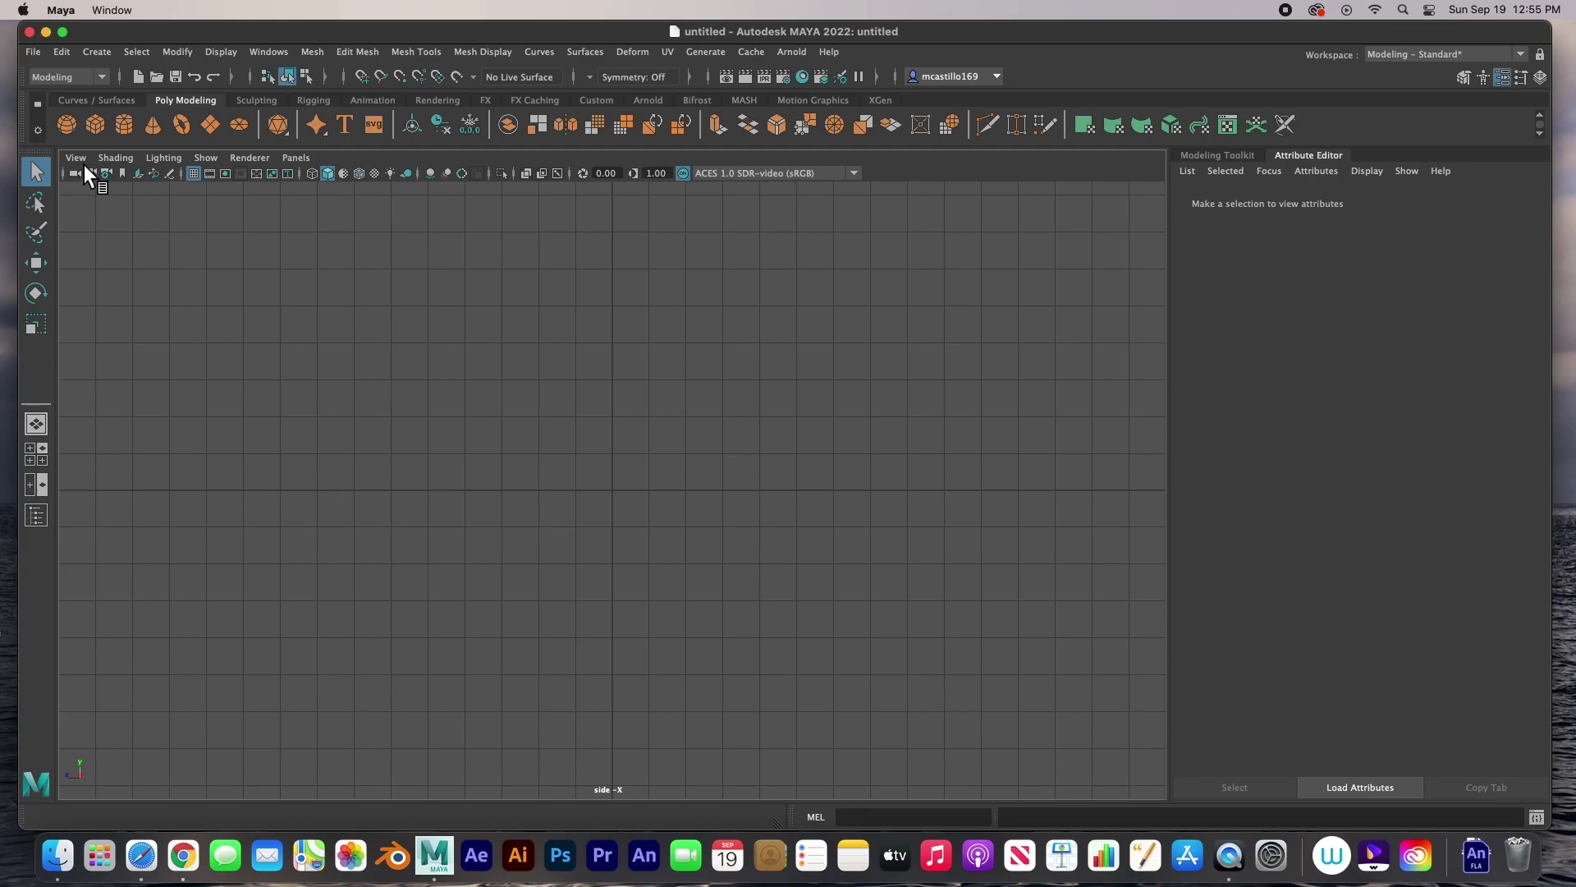
left_click(83, 161)
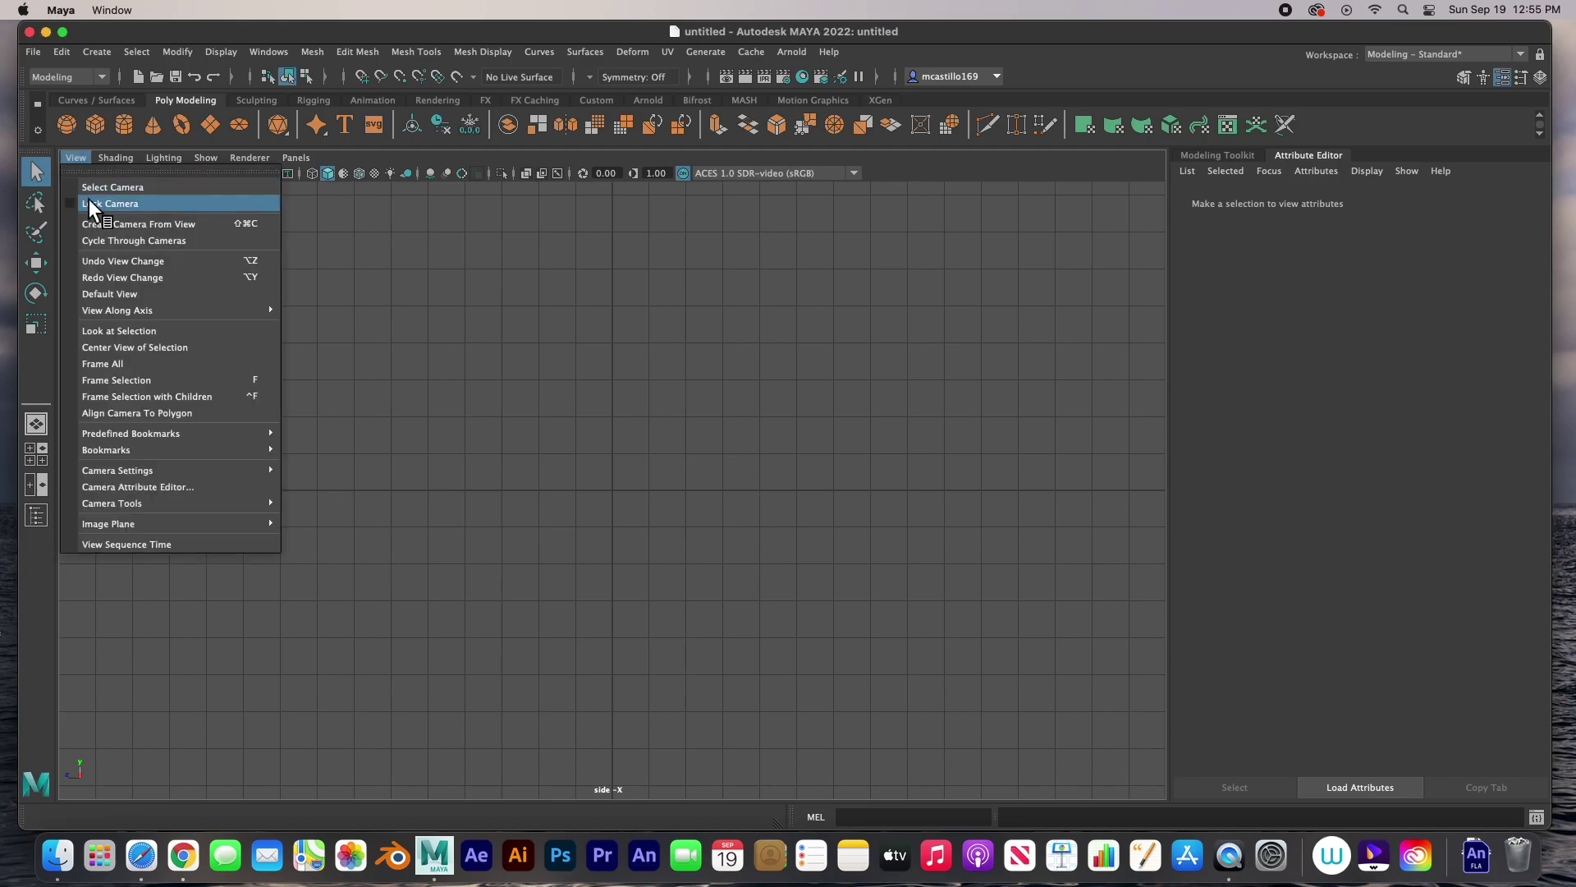
mouse_move(126, 524)
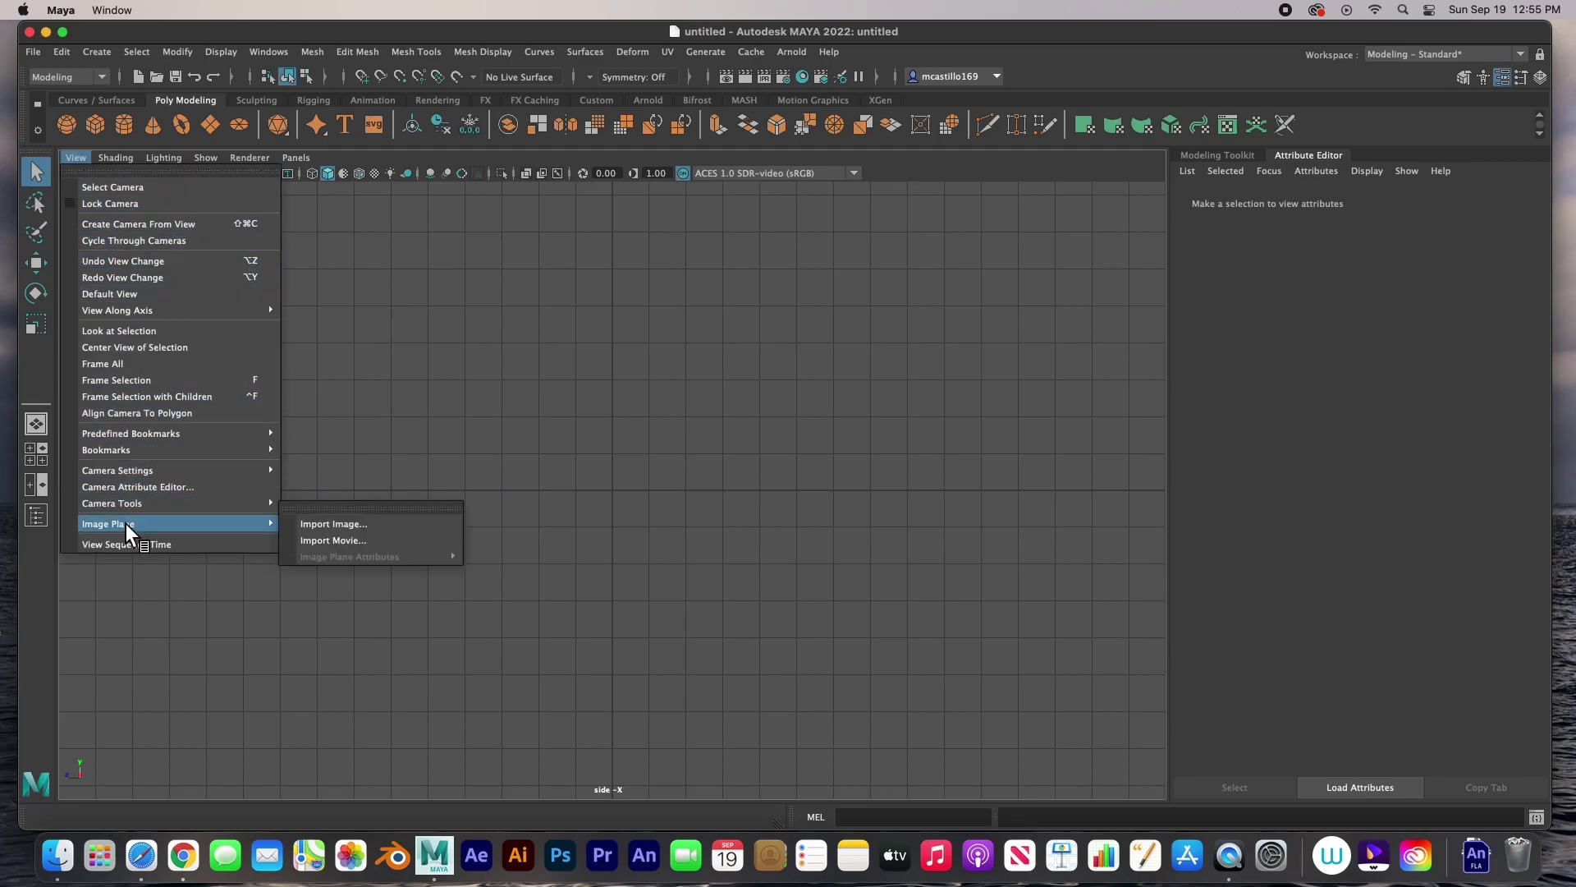
left_click(371, 525)
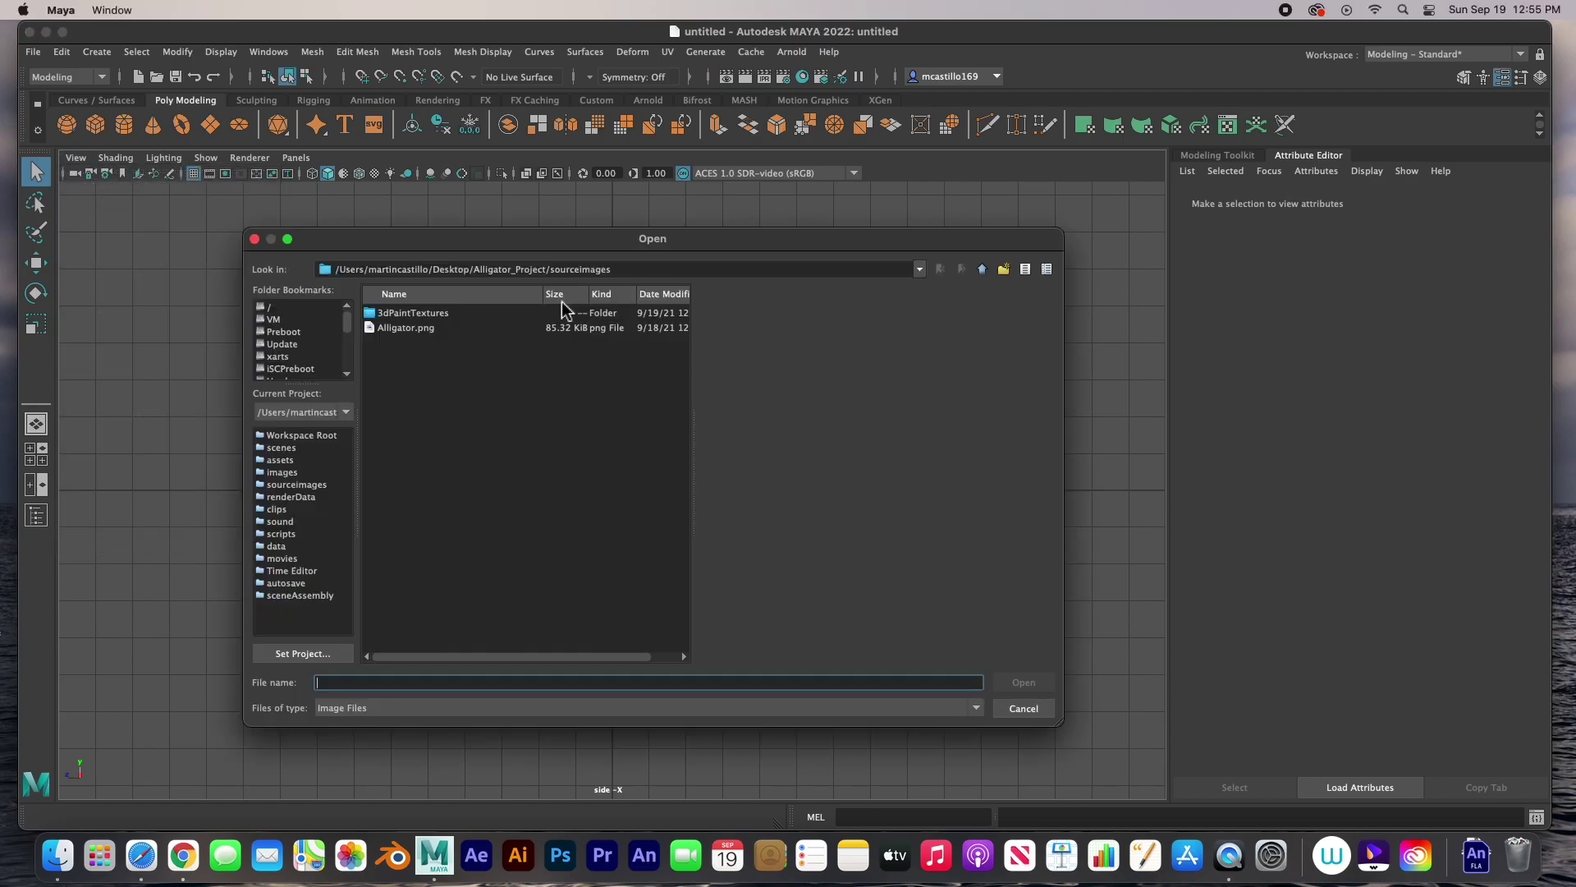
left_click_drag(551, 271, 614, 272)
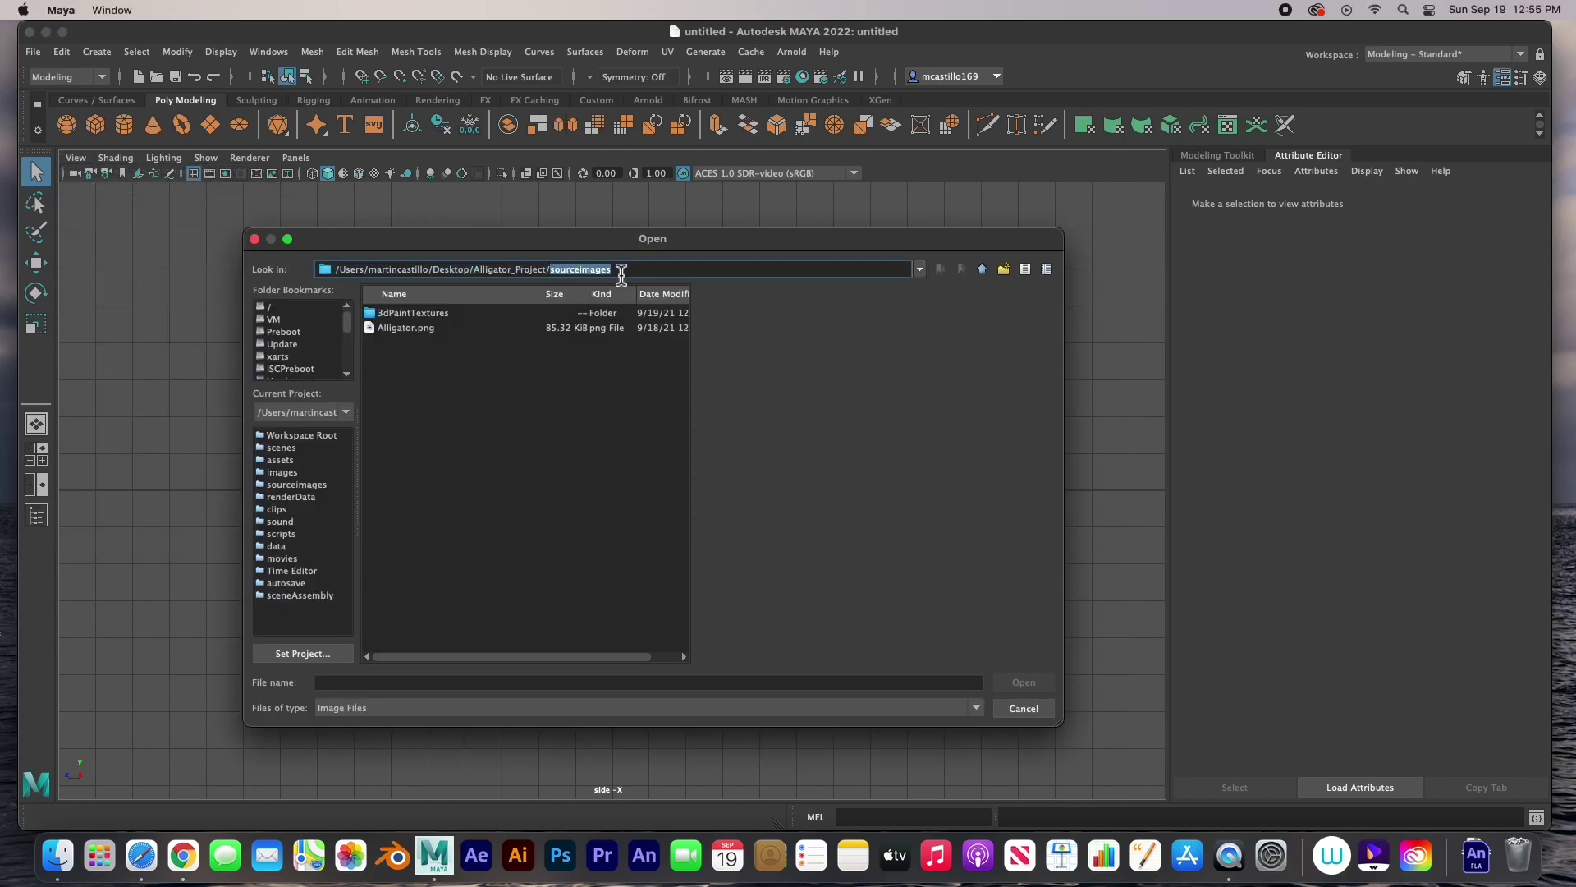
left_click_drag(473, 270, 544, 271)
left_click(405, 329)
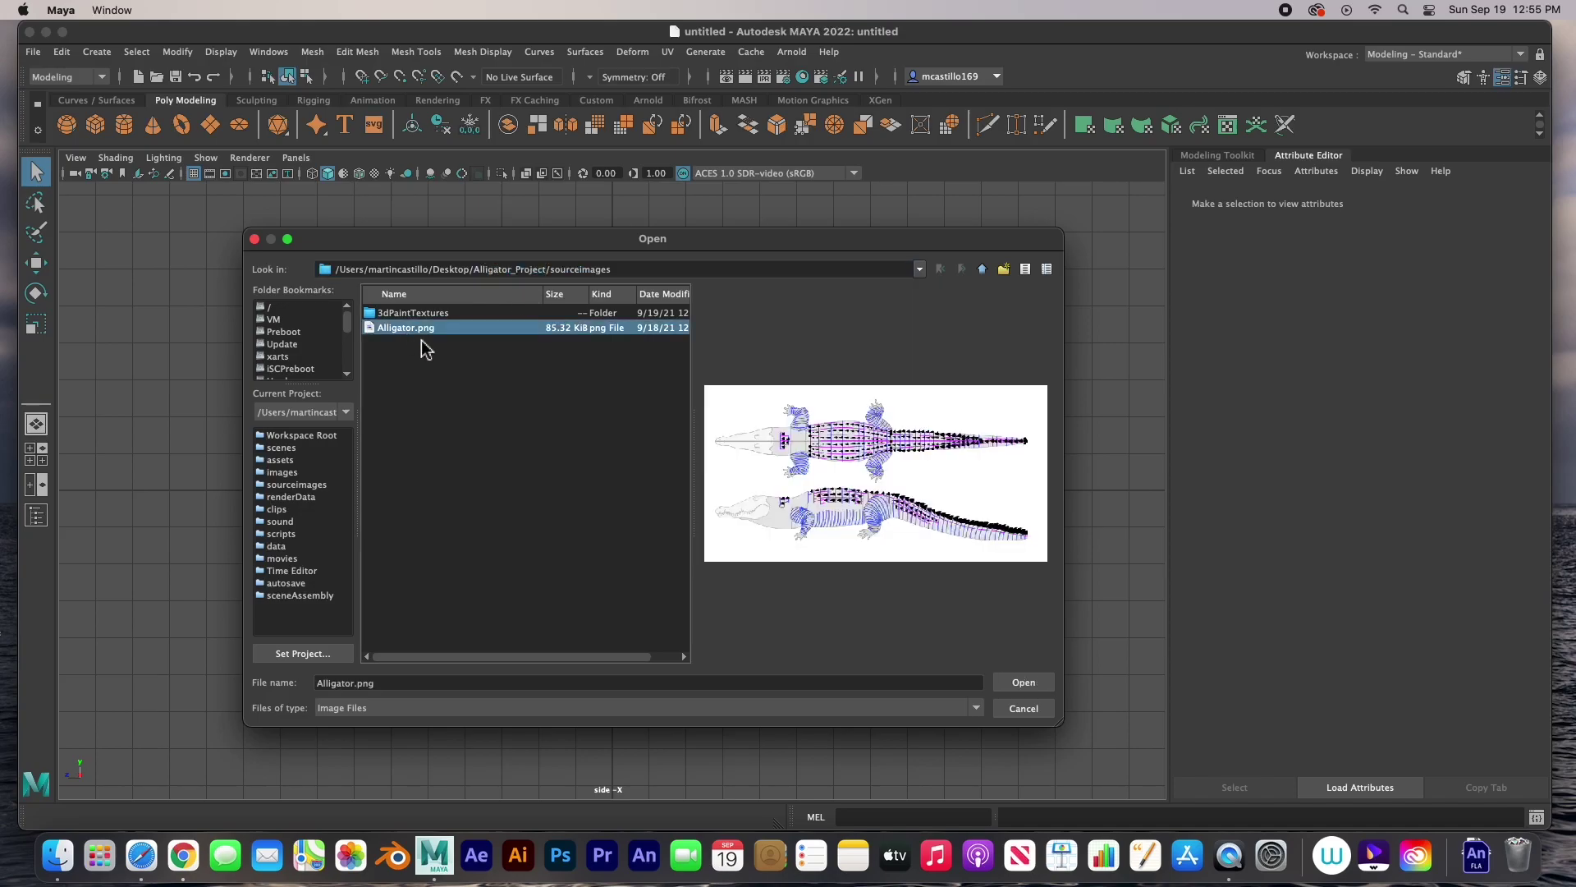
left_click(1028, 685)
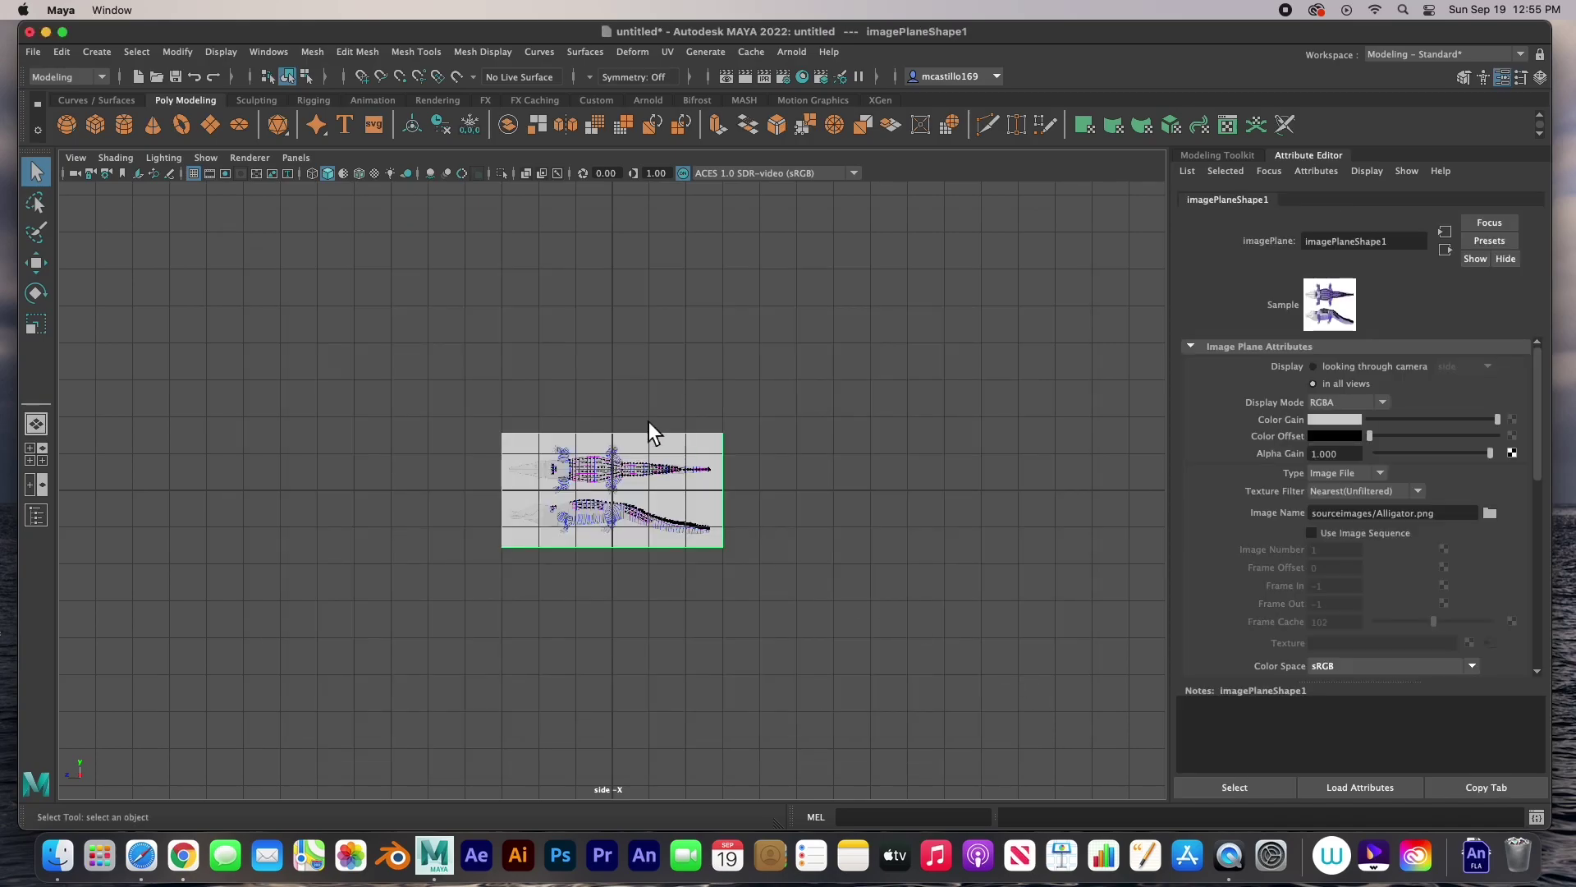
Fade the side image plane to 0.154 alpha gain and raise it to Y 1.162
key("f")
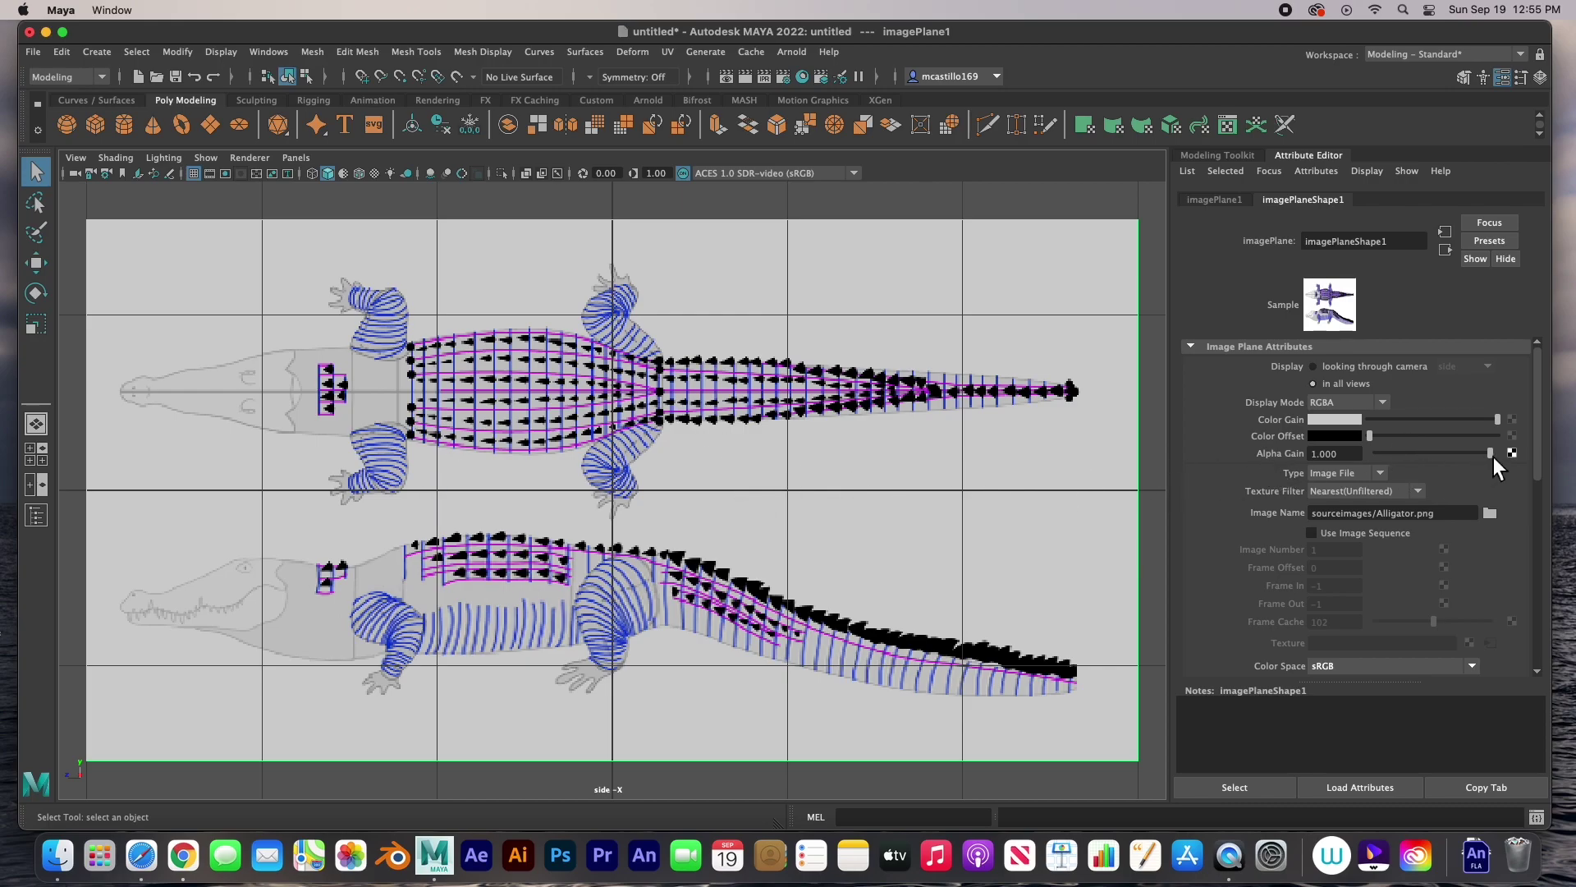
left_click_drag(1494, 457, 1400, 458)
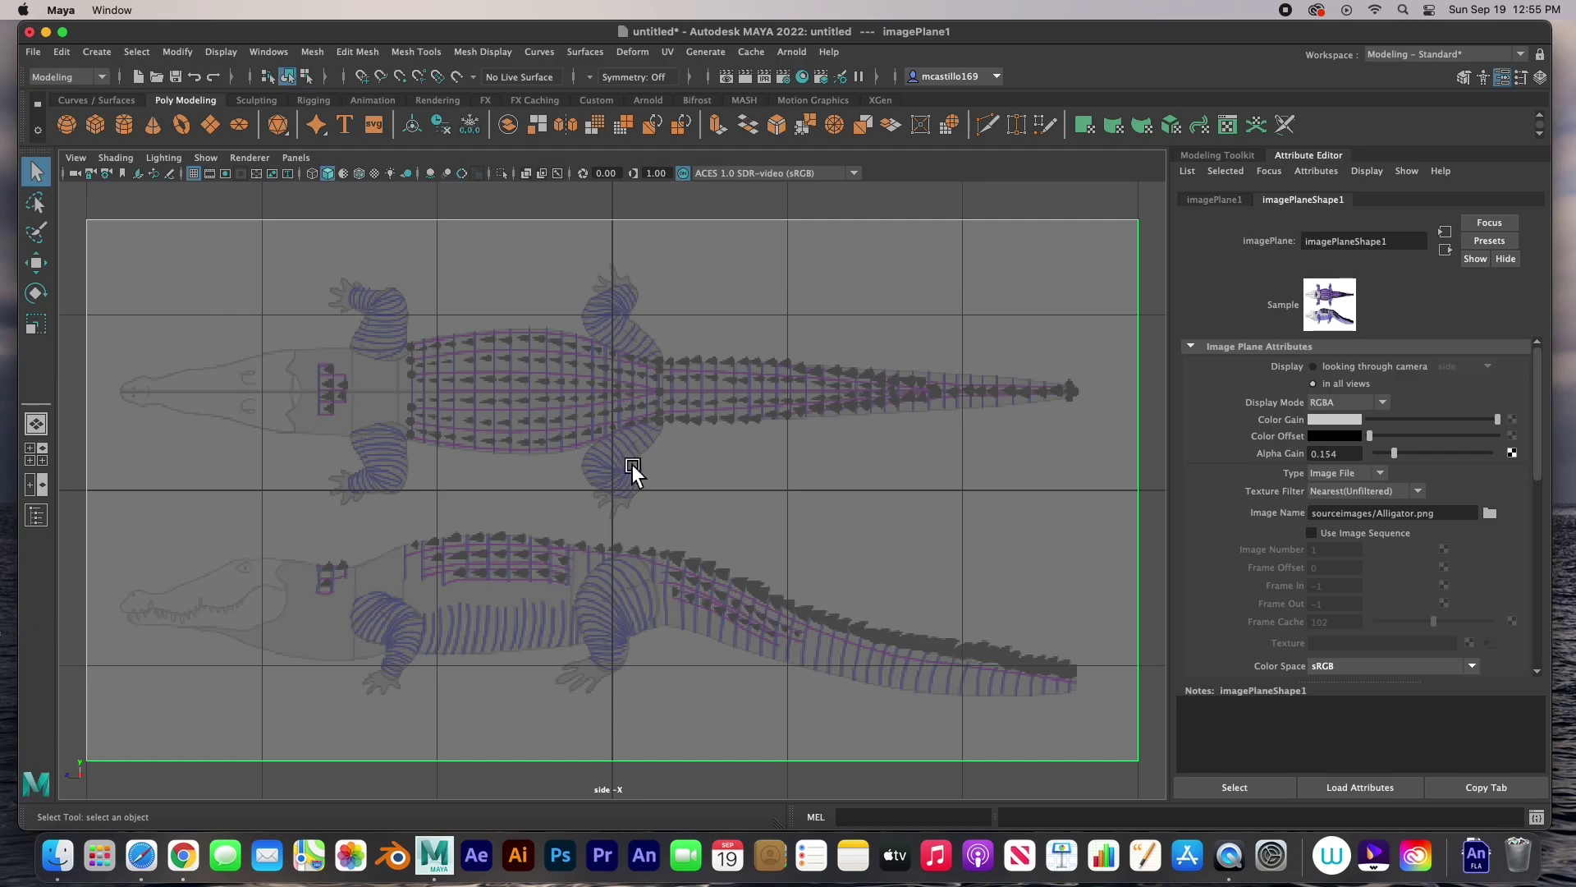
key("w")
left_click_drag(617, 432, 608, 237)
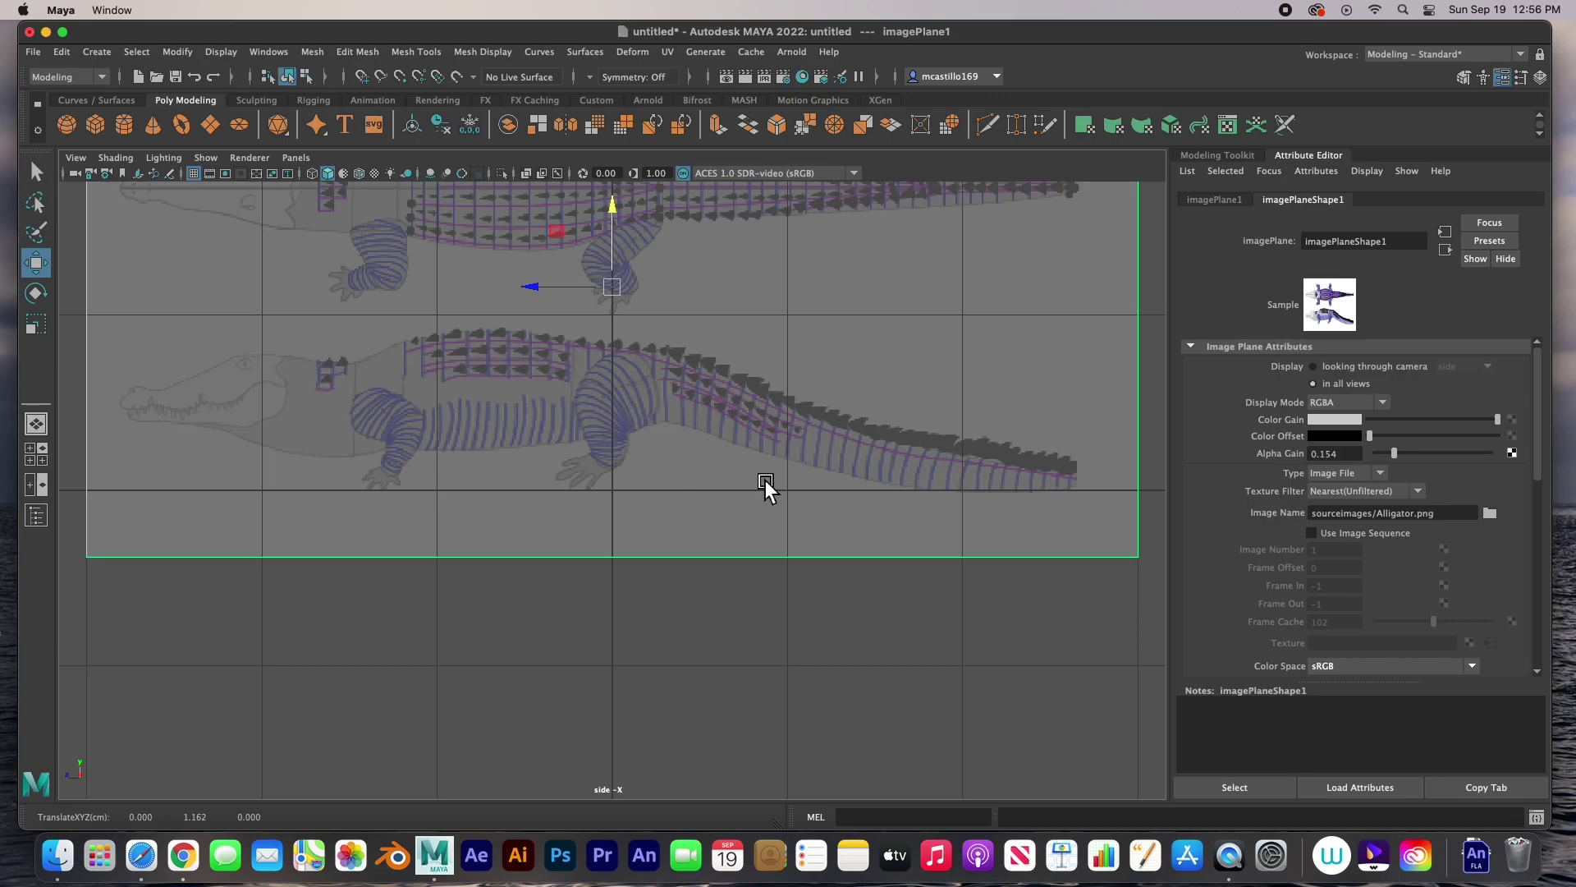
key("space")
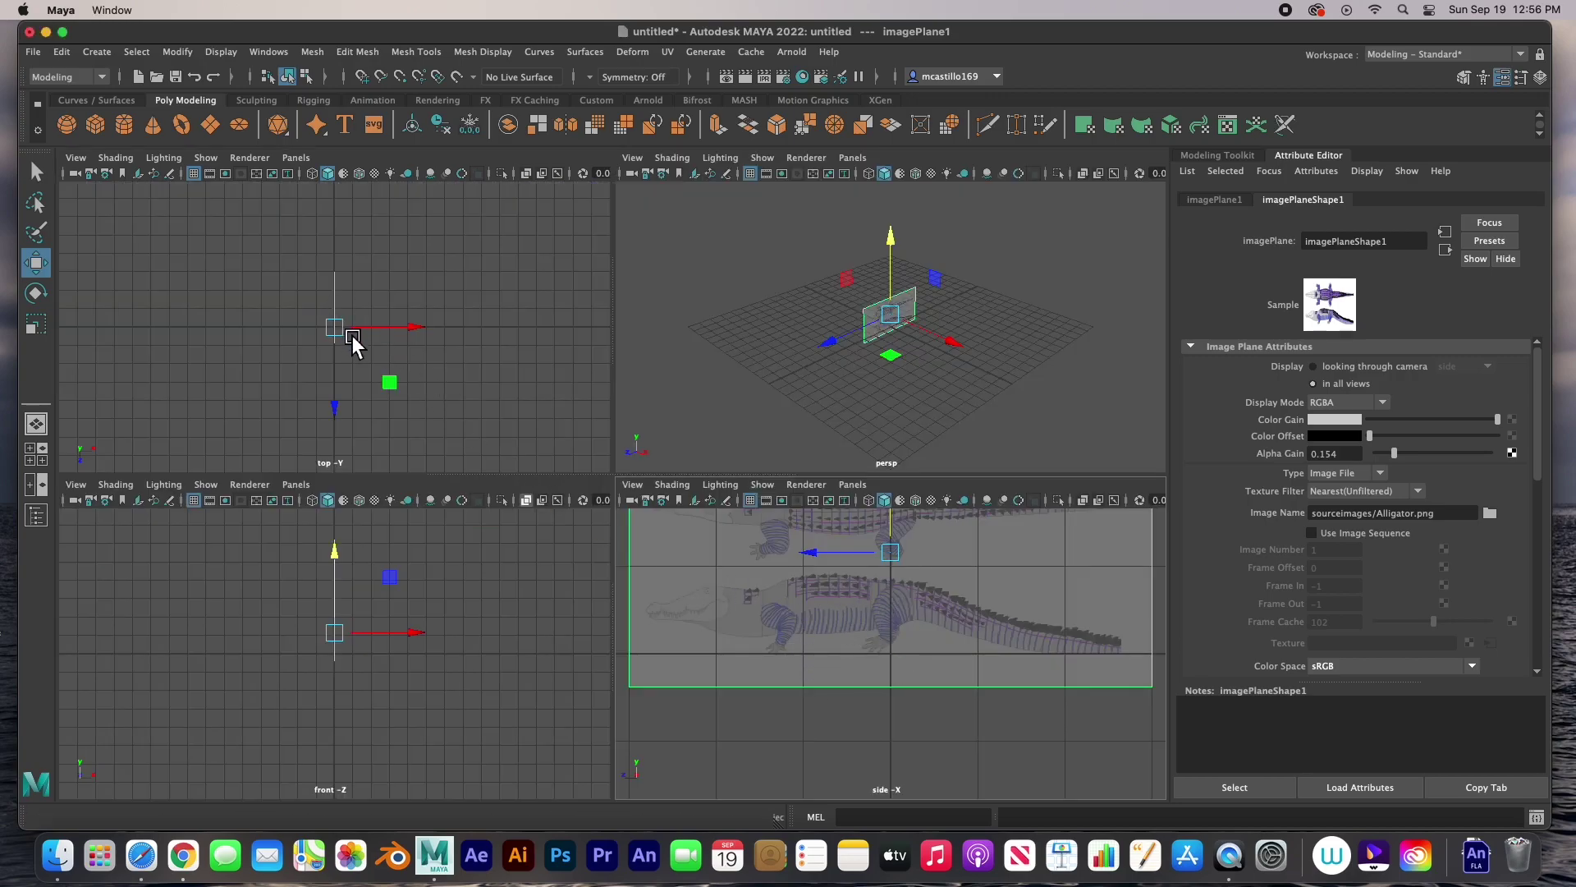
key("space")
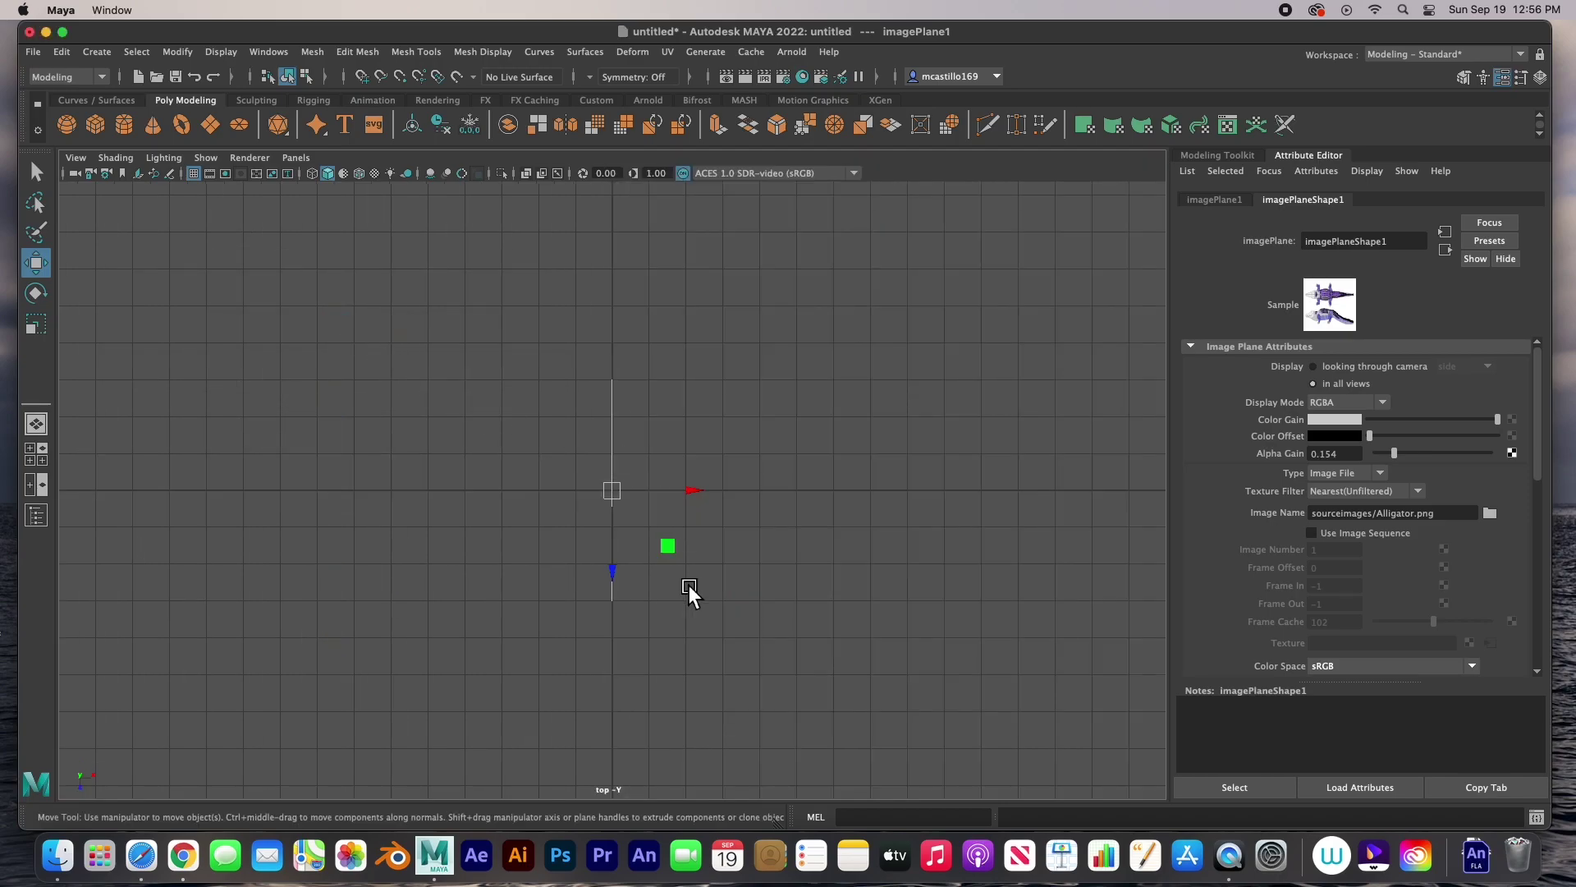
Import Alligator.png as an image plane in the maximized top view
left_click(689, 585)
left_click(83, 162)
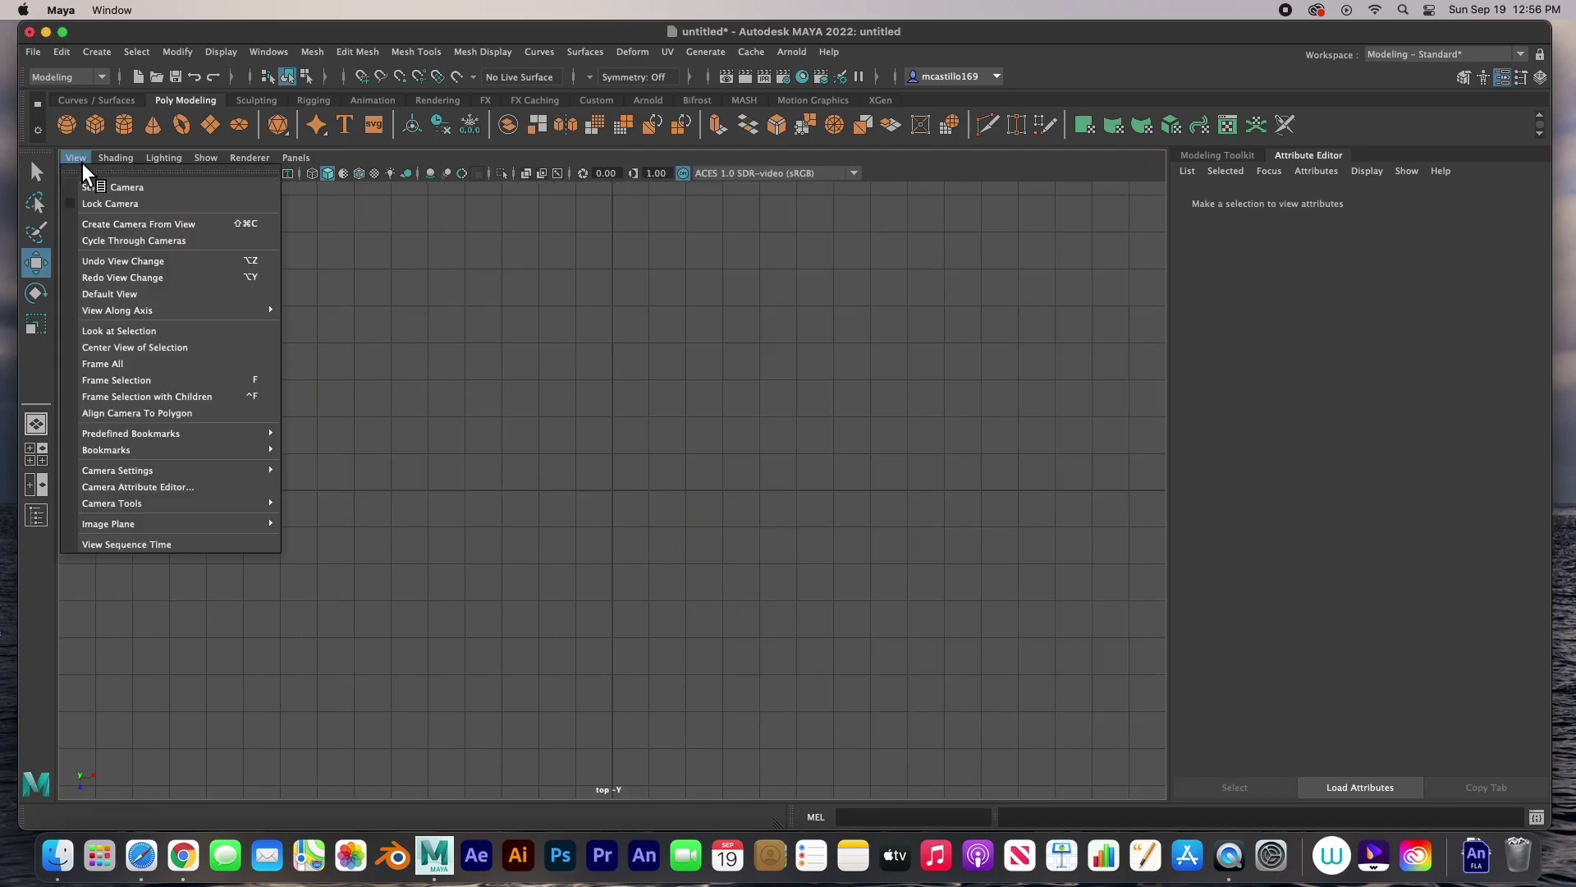
mouse_move(125, 530)
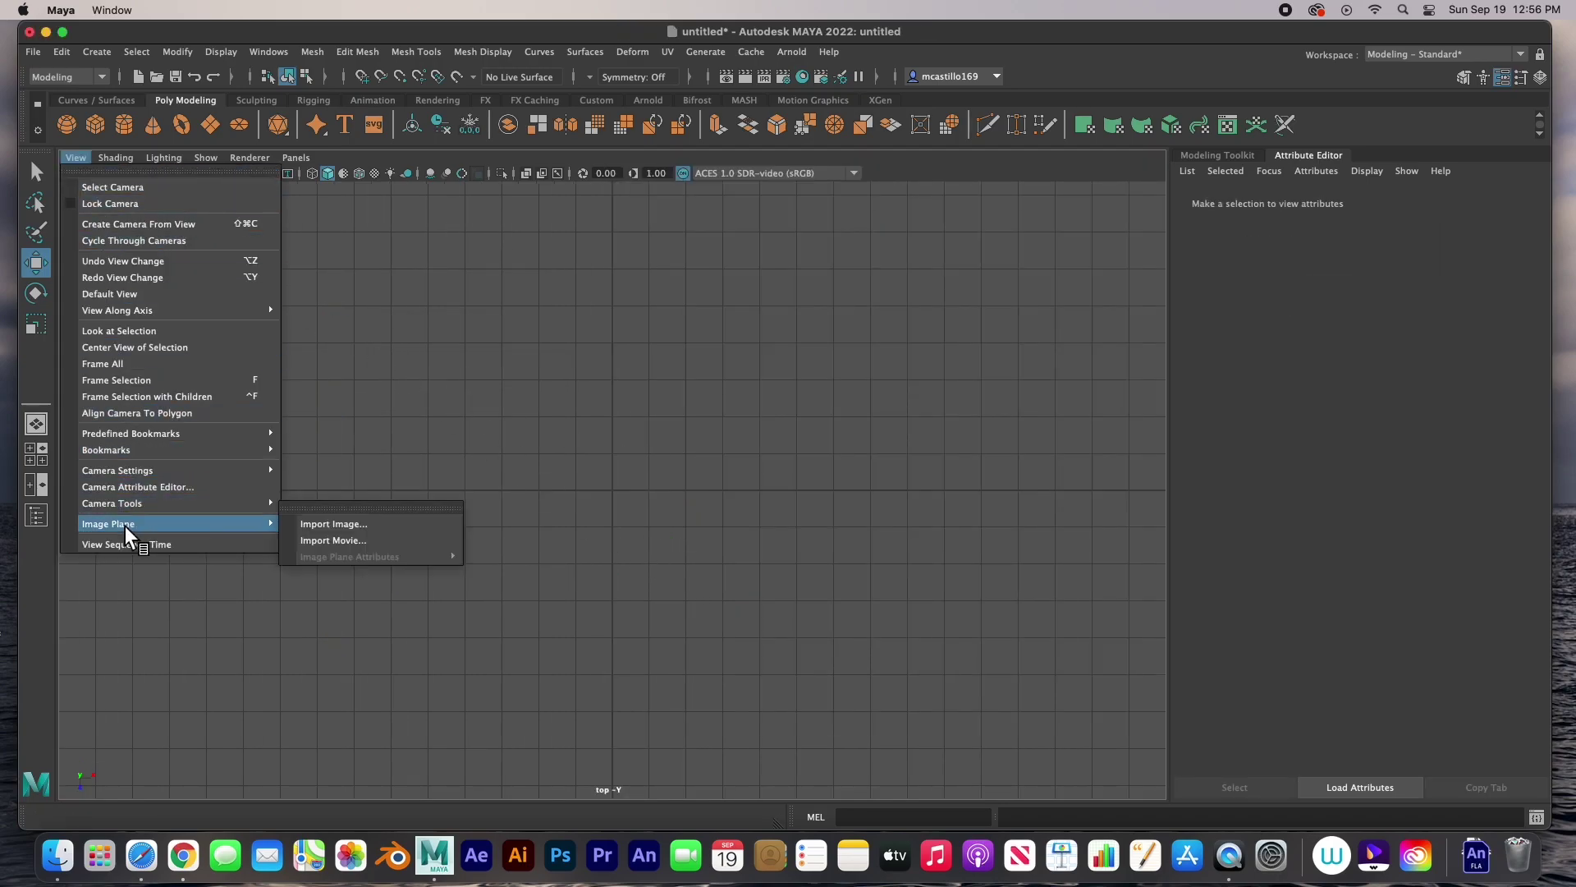
left_click(353, 525)
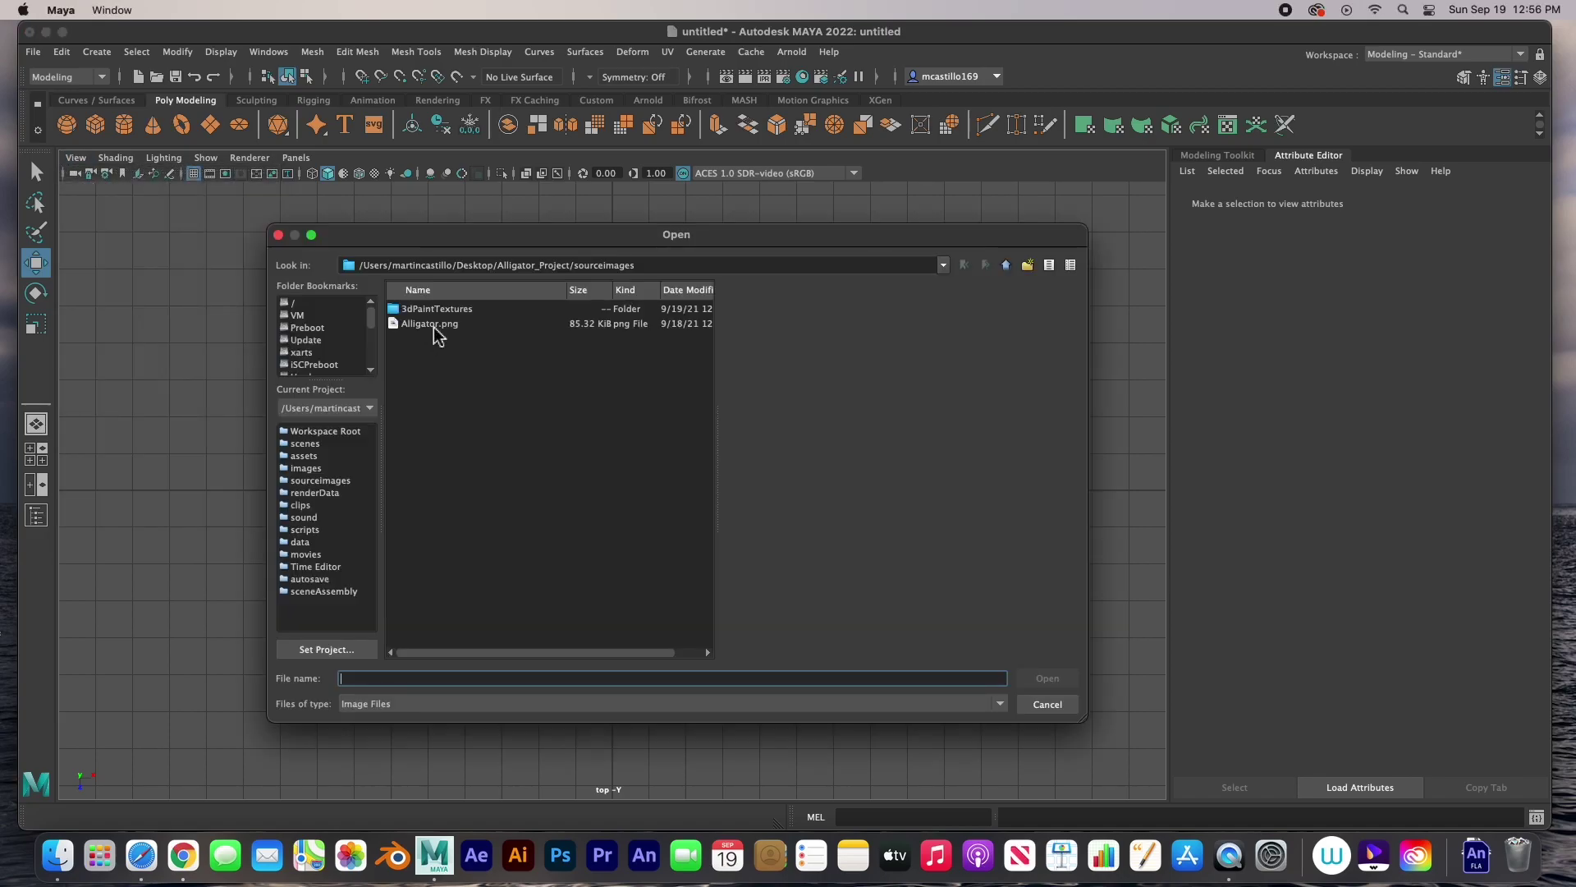
left_click(432, 324)
left_click(1050, 681)
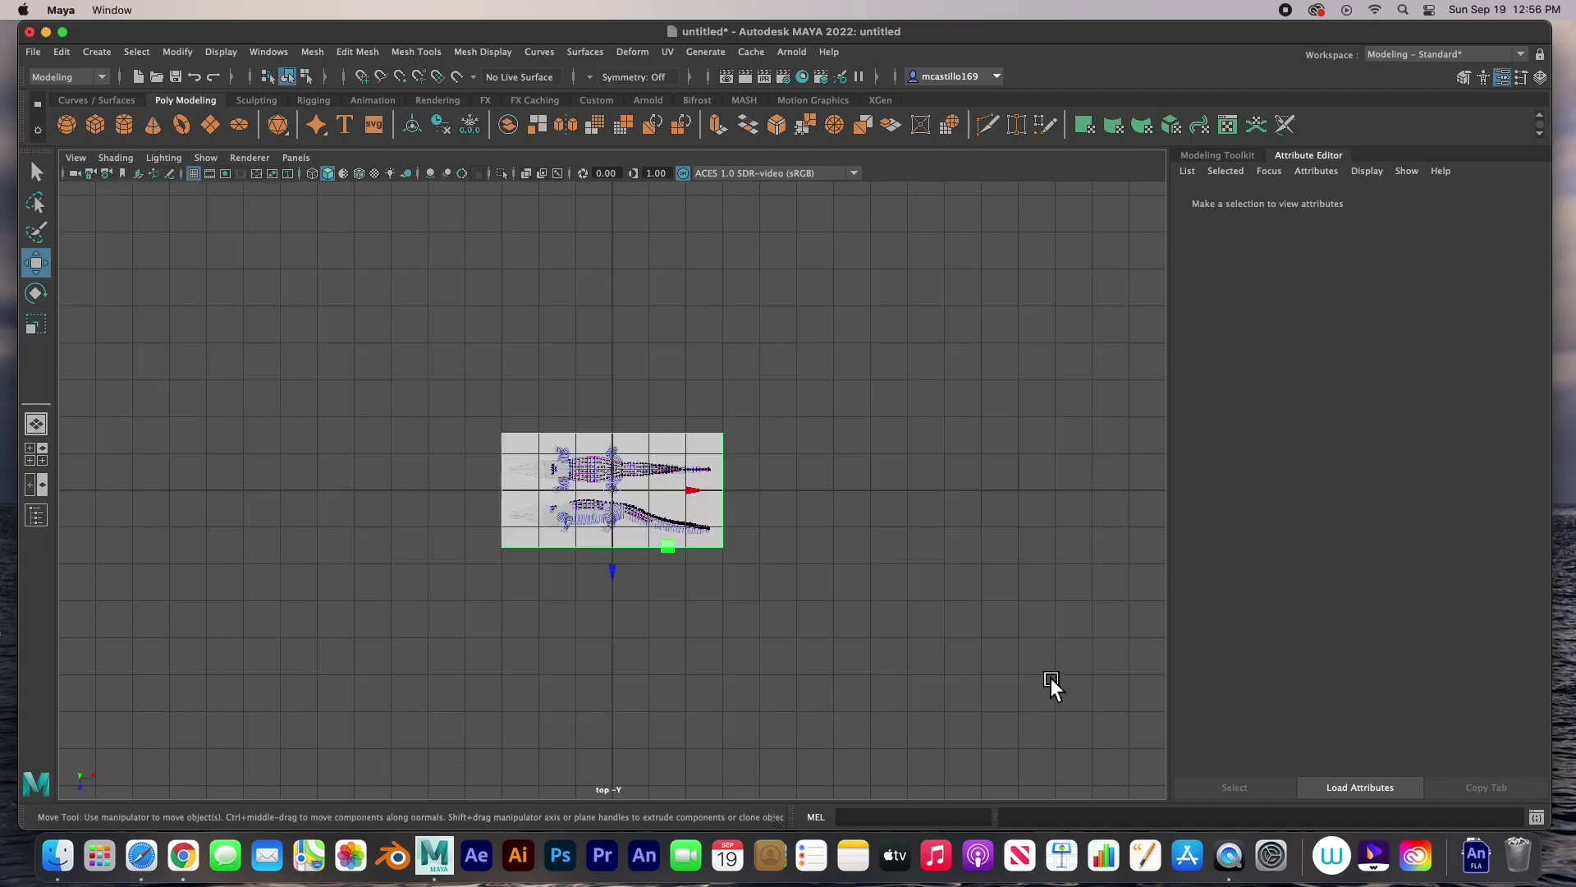
Set the top image plane's Alpha Gain to 0.15 and frame it in the view
double_click(1326, 454)
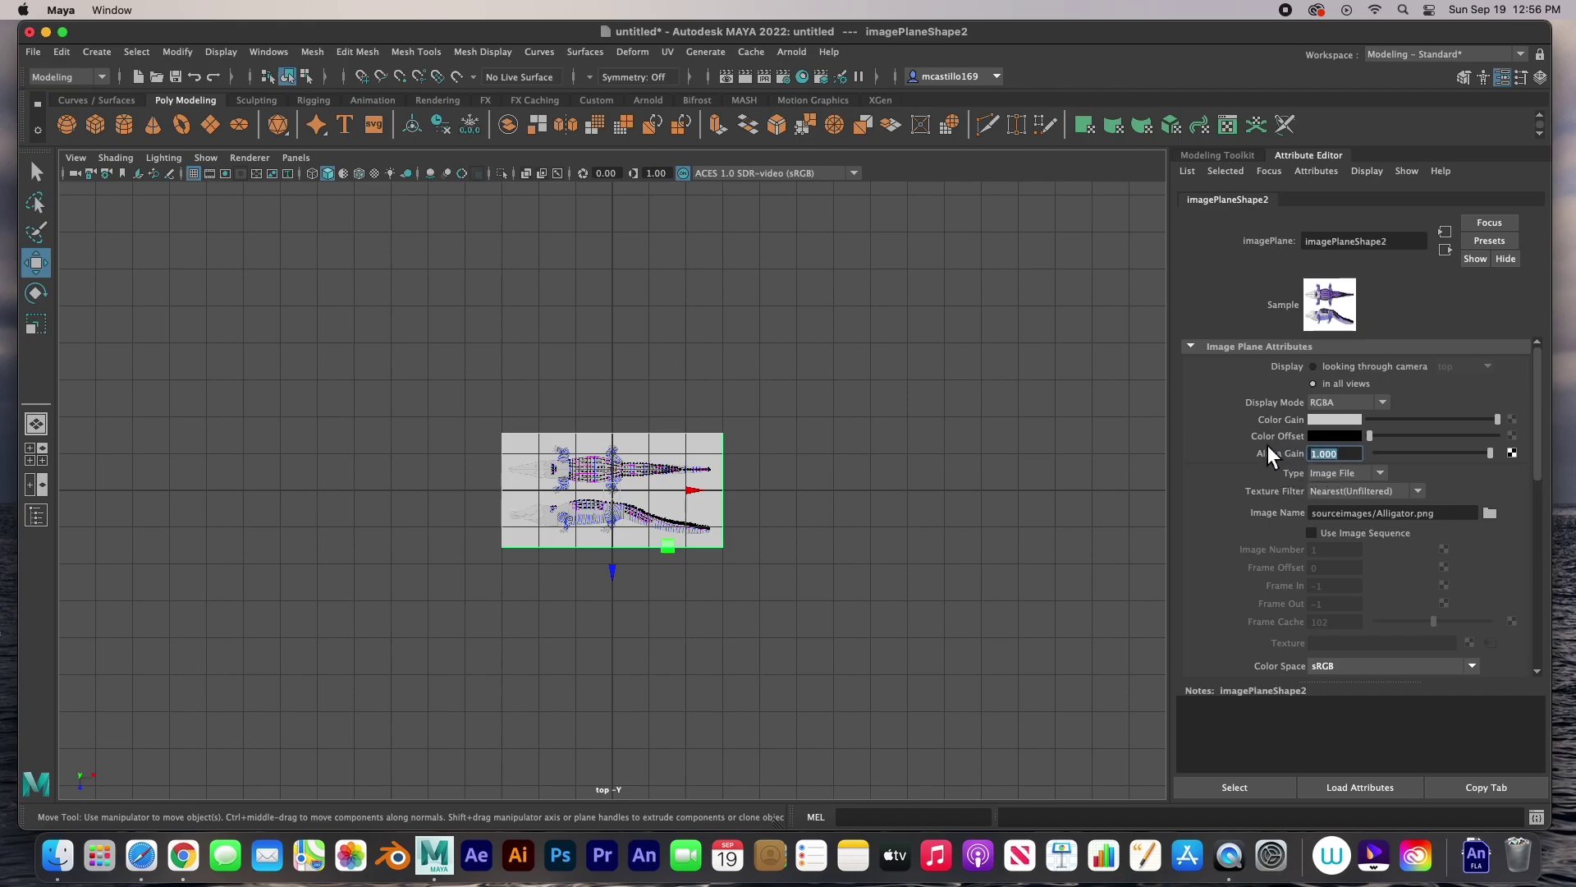
type("0.15")
key("Return")
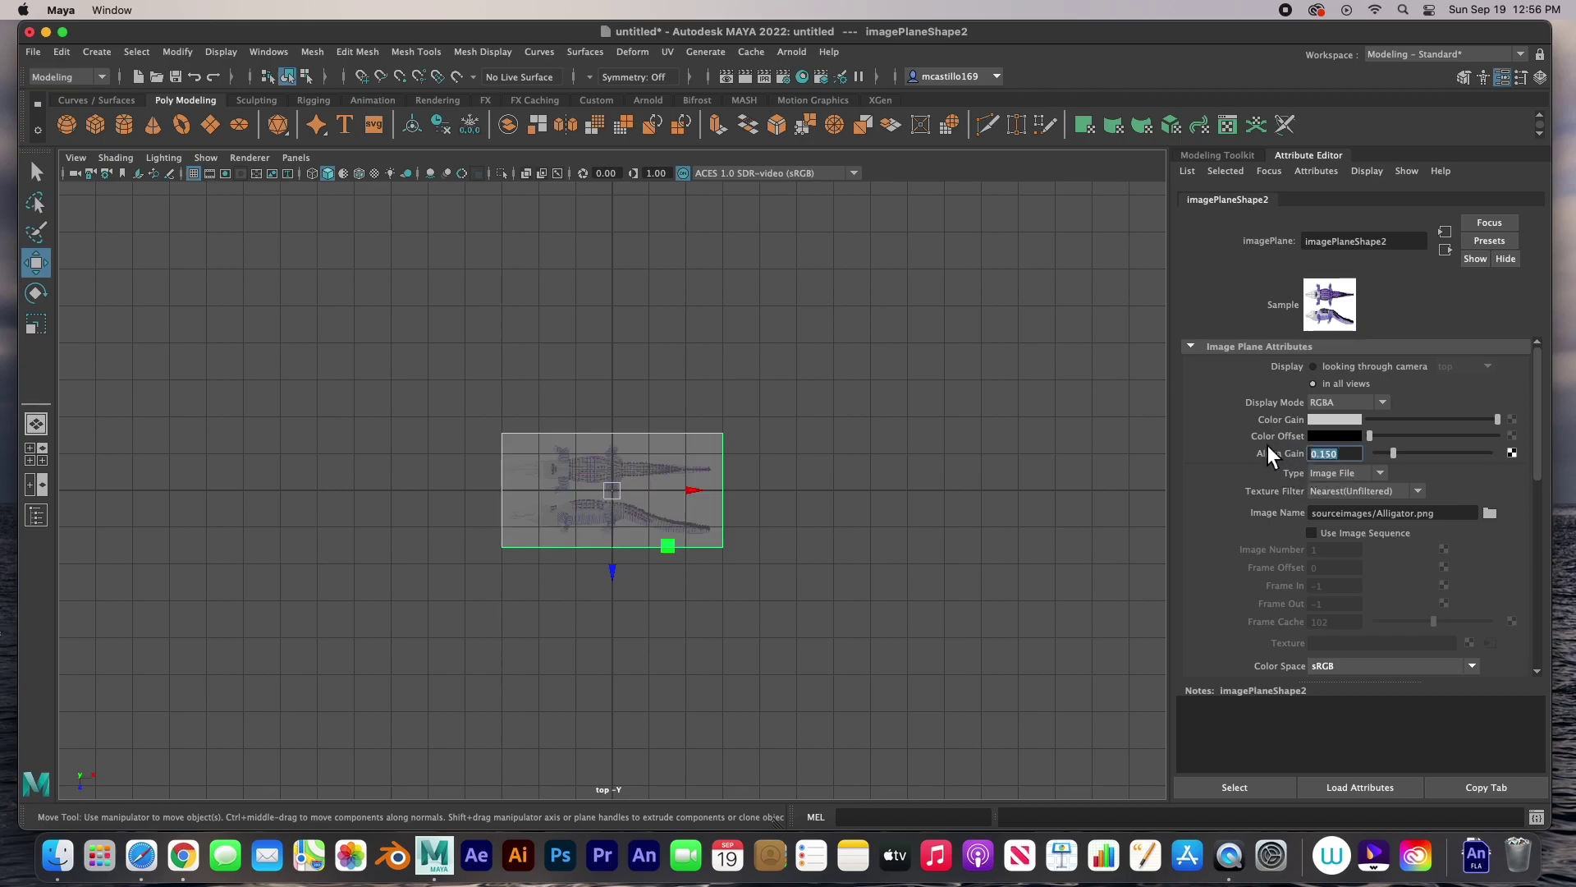
left_click(618, 476)
key("f")
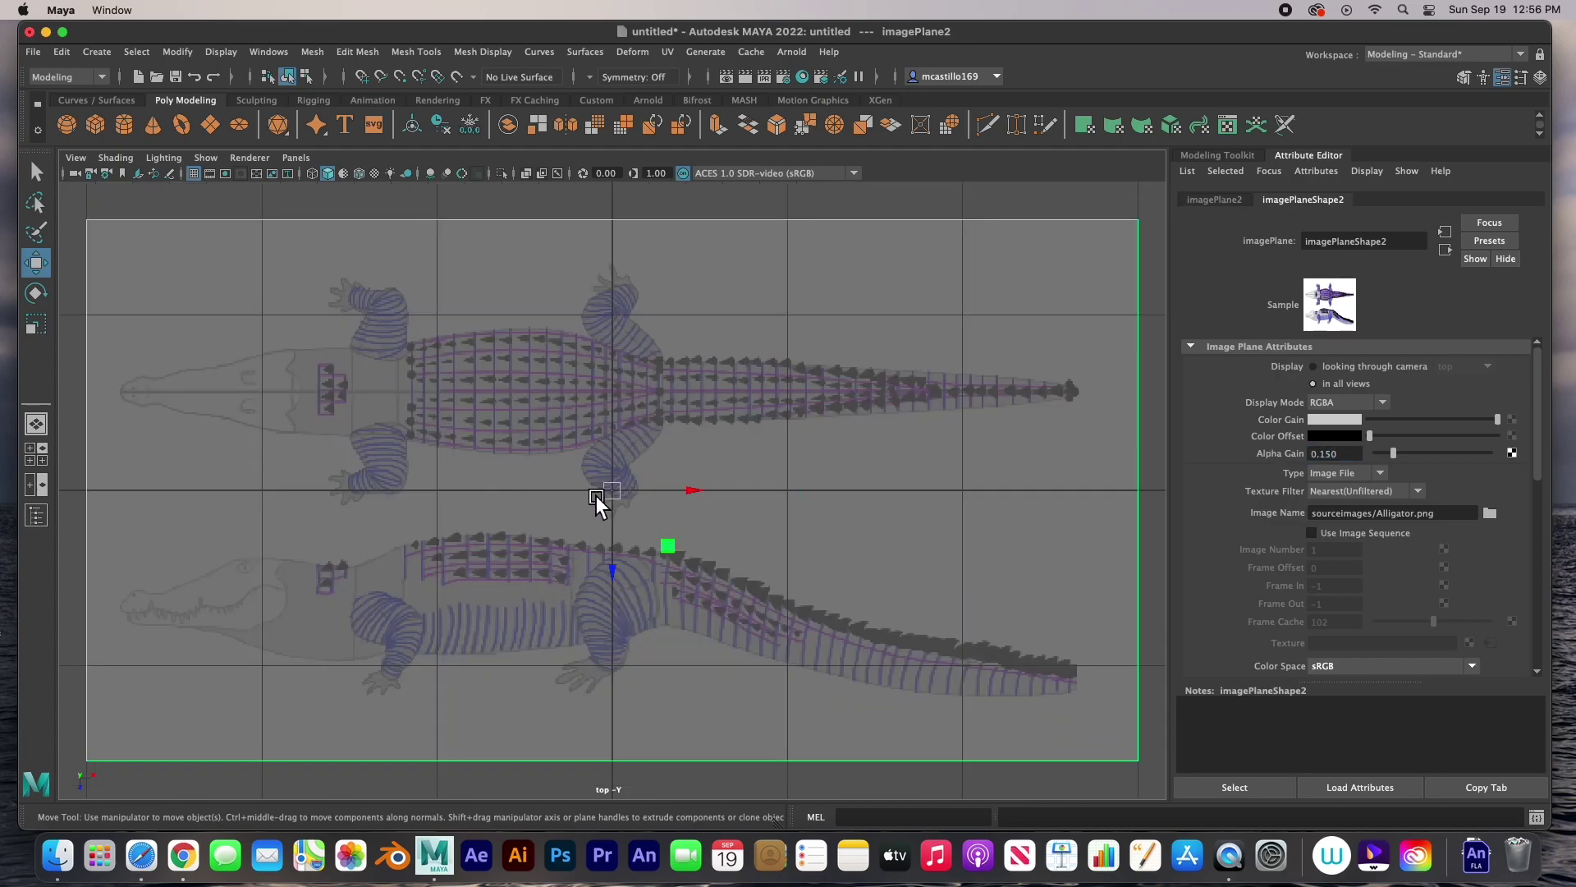
Push the top image plane down along Z, keeping the top view maximized
left_click_drag(618, 554, 613, 664)
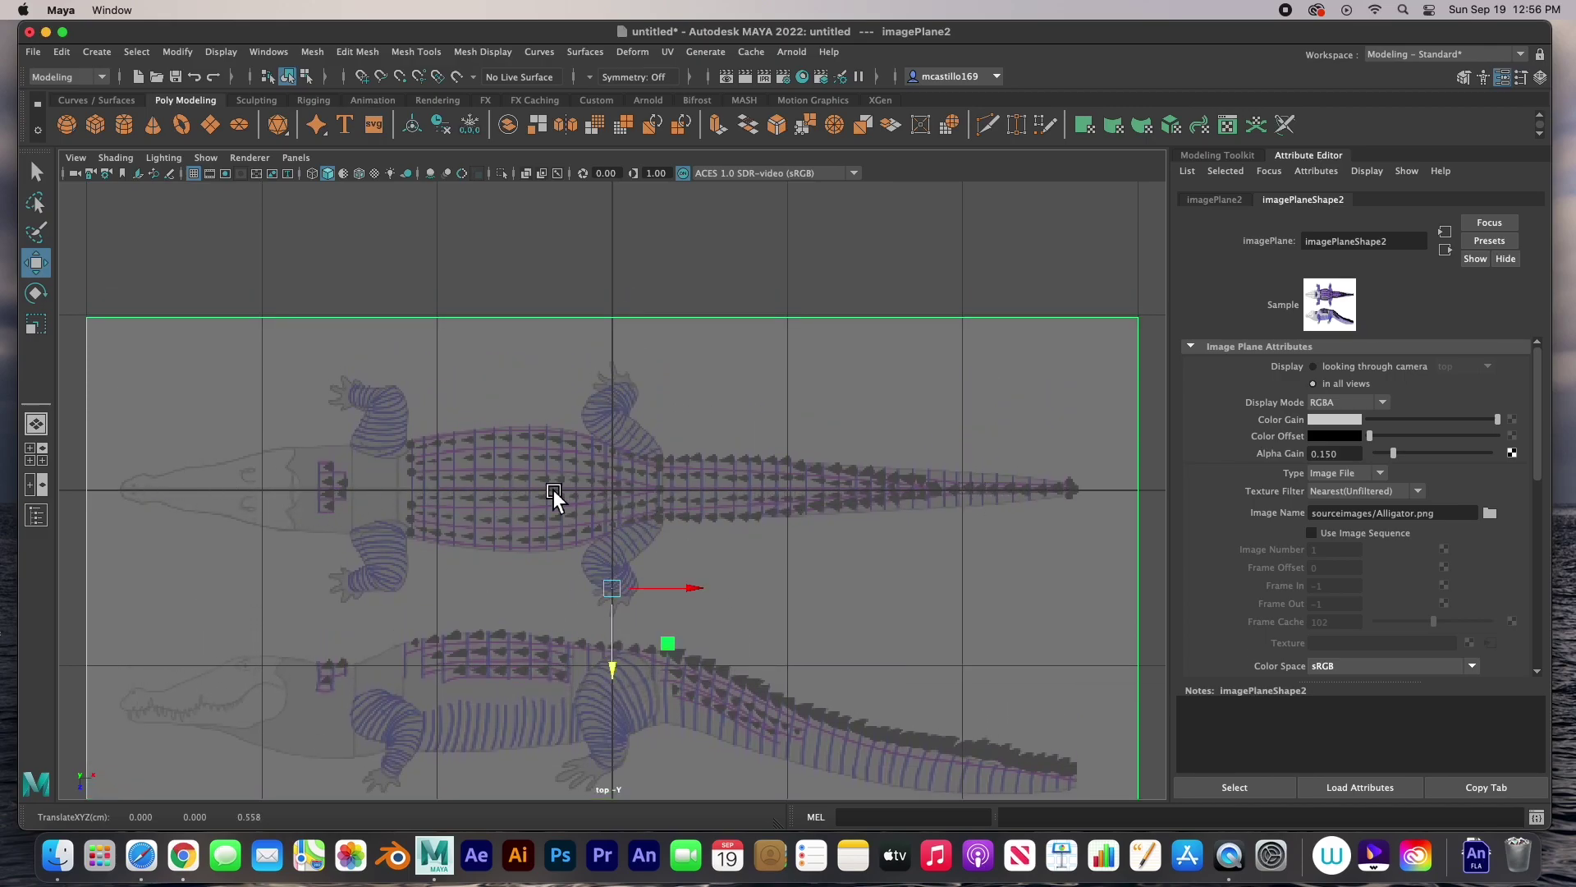
key("space")
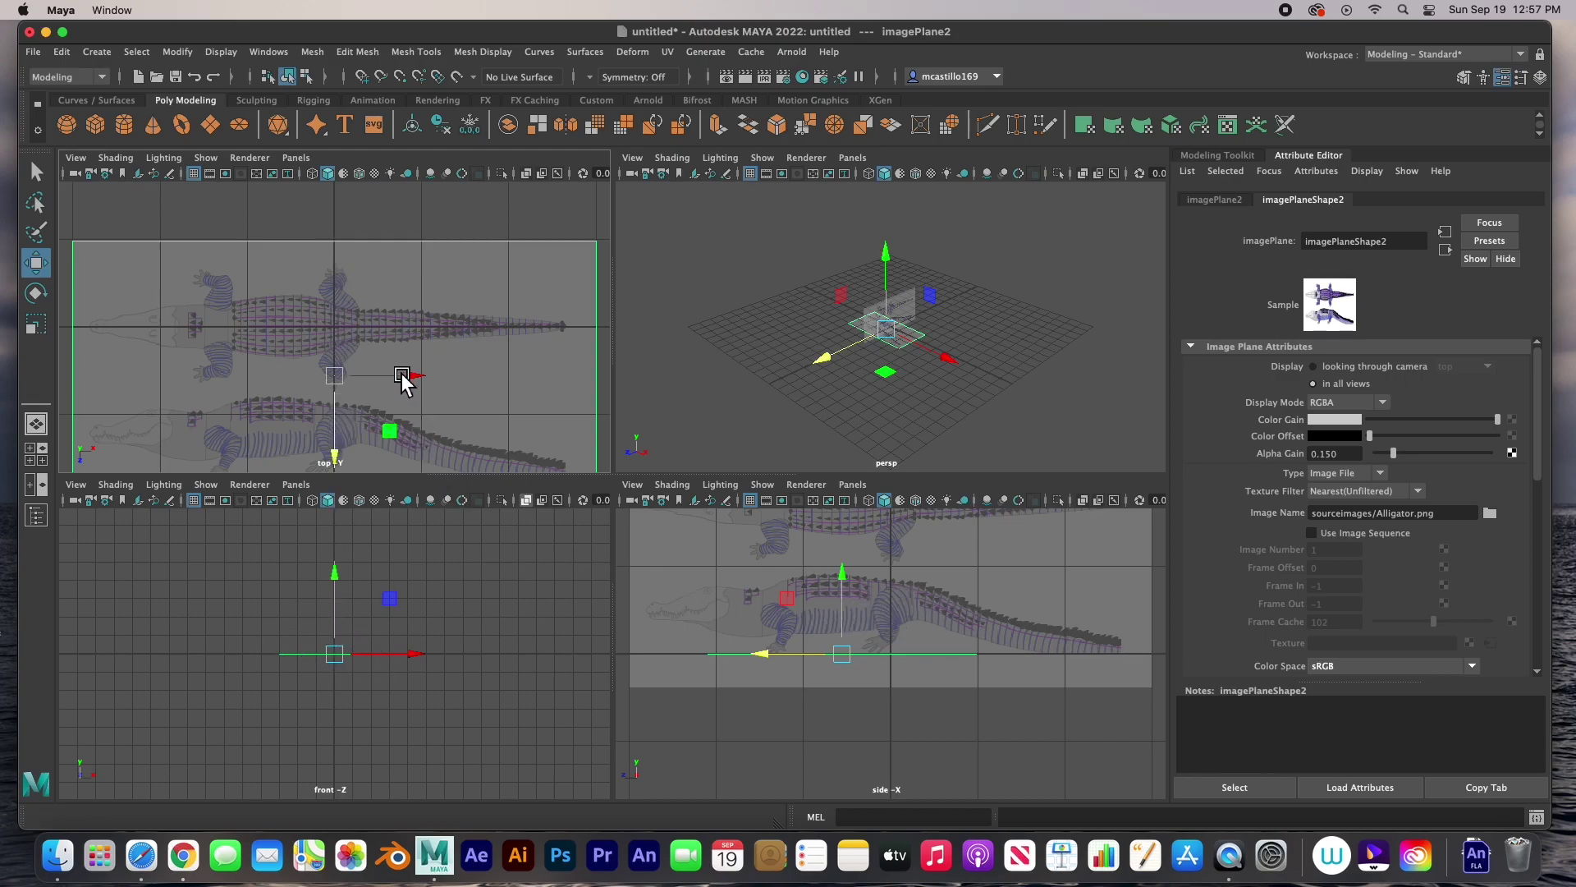
key("space")
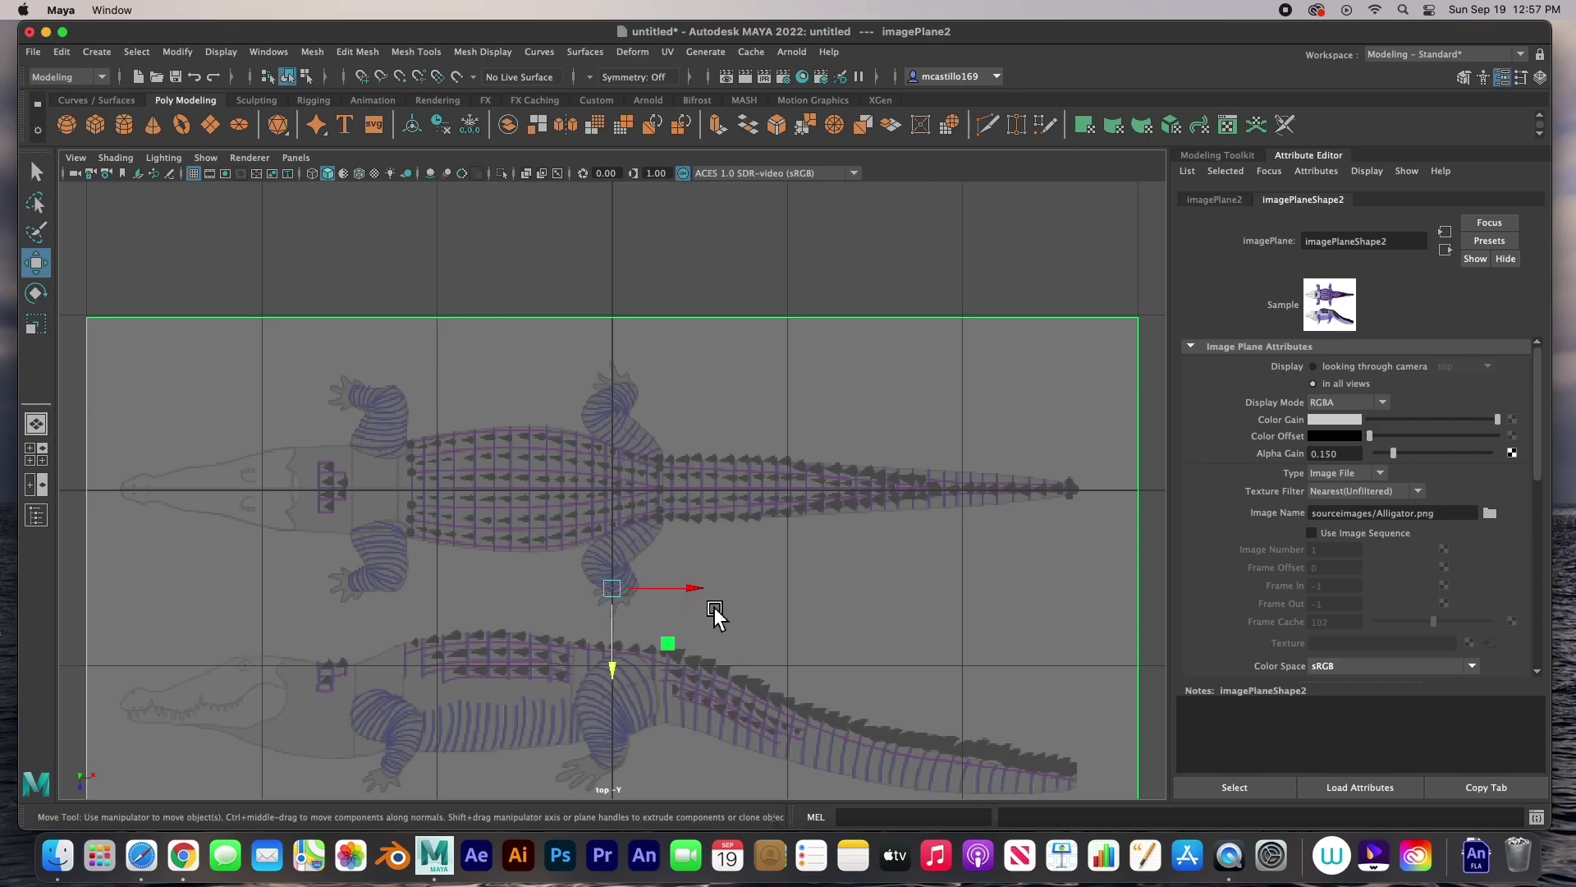
key("e")
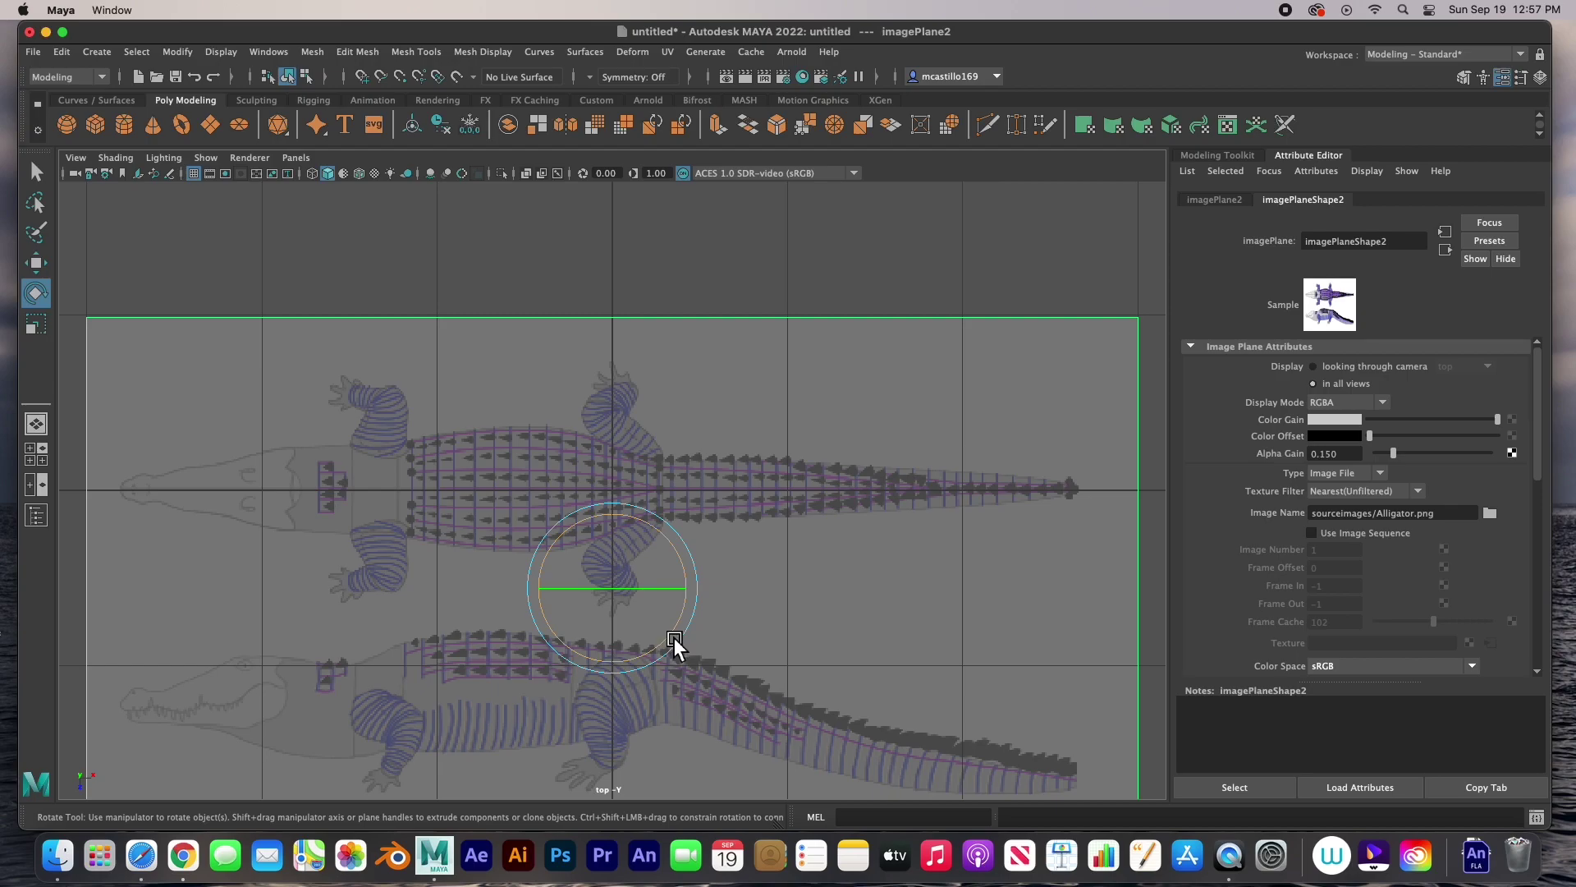
Rotate the top image plane to 90 degrees with snapping so the alligator runs vertically
left_click_drag(679, 633, 687, 619)
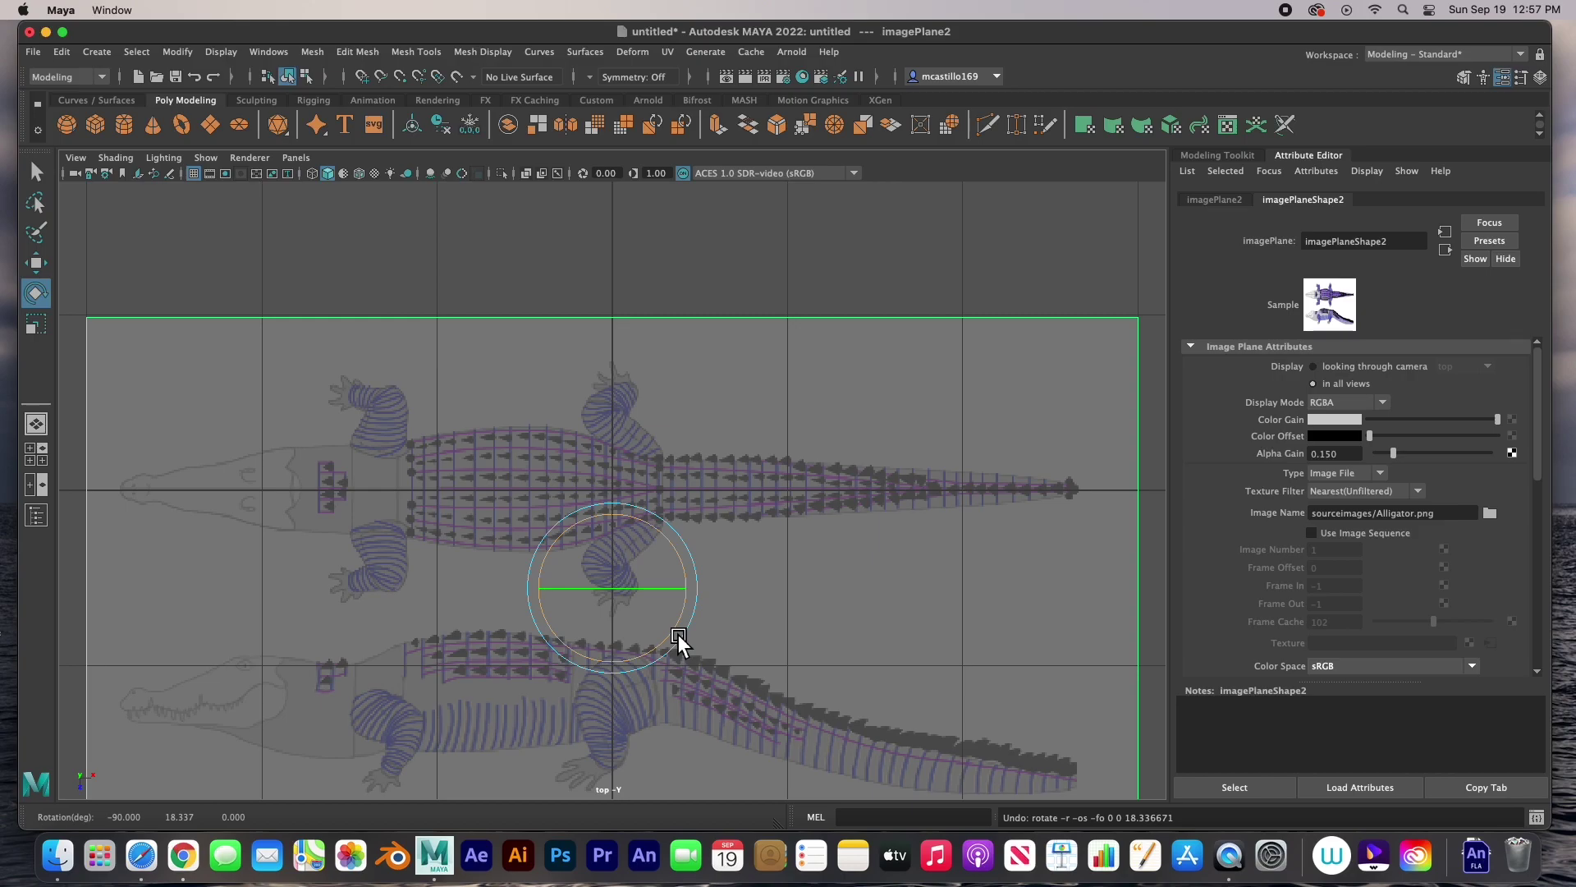
left_click_drag(679, 634, 688, 618)
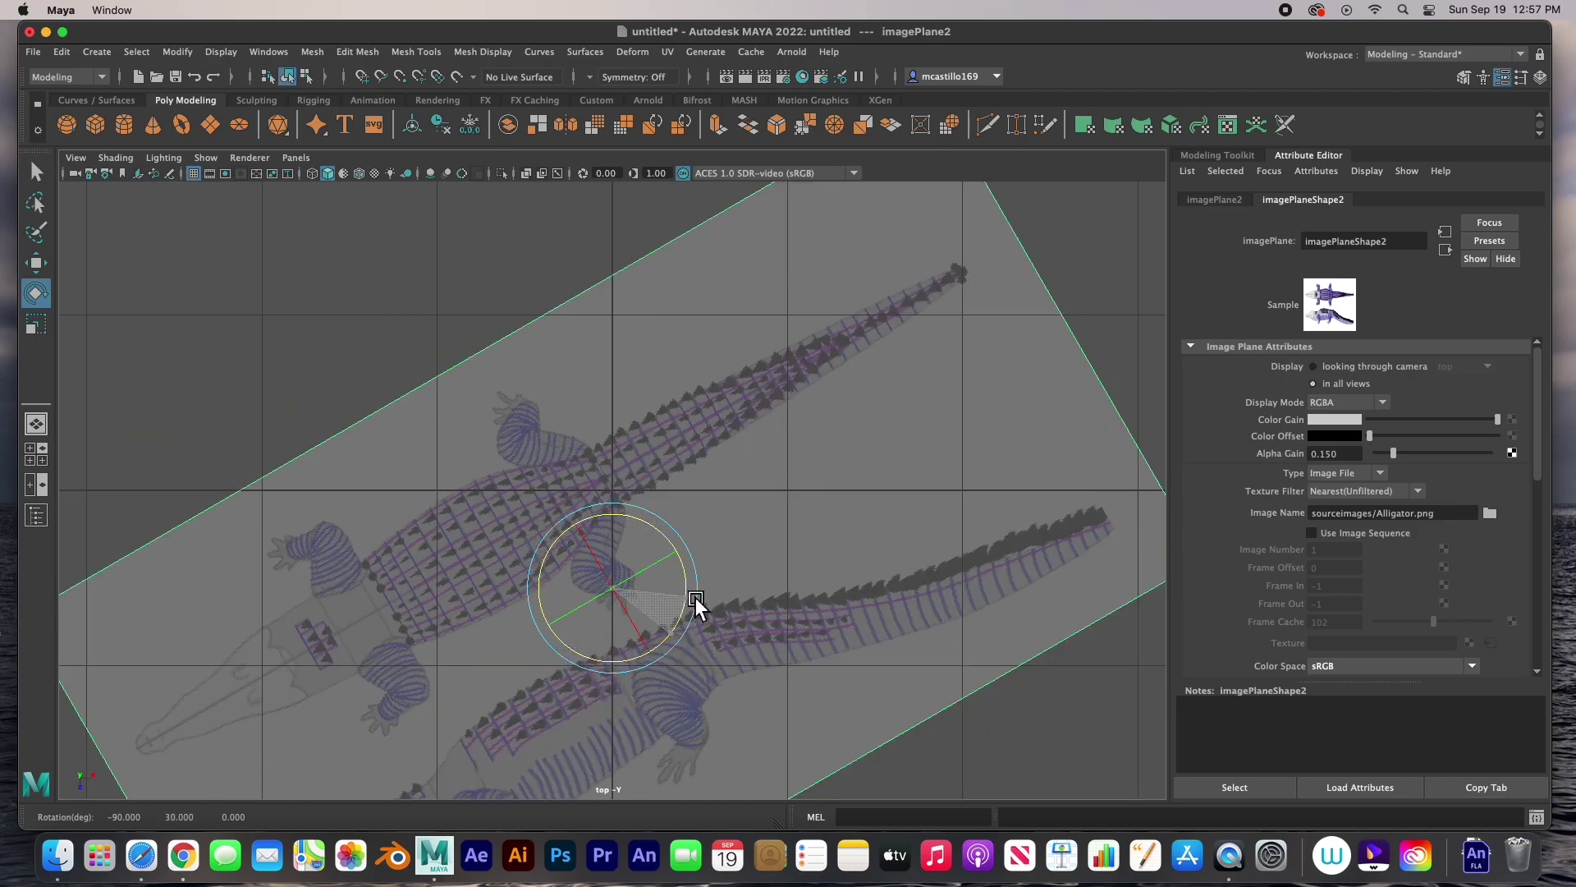
left_click_drag(696, 597, 669, 568)
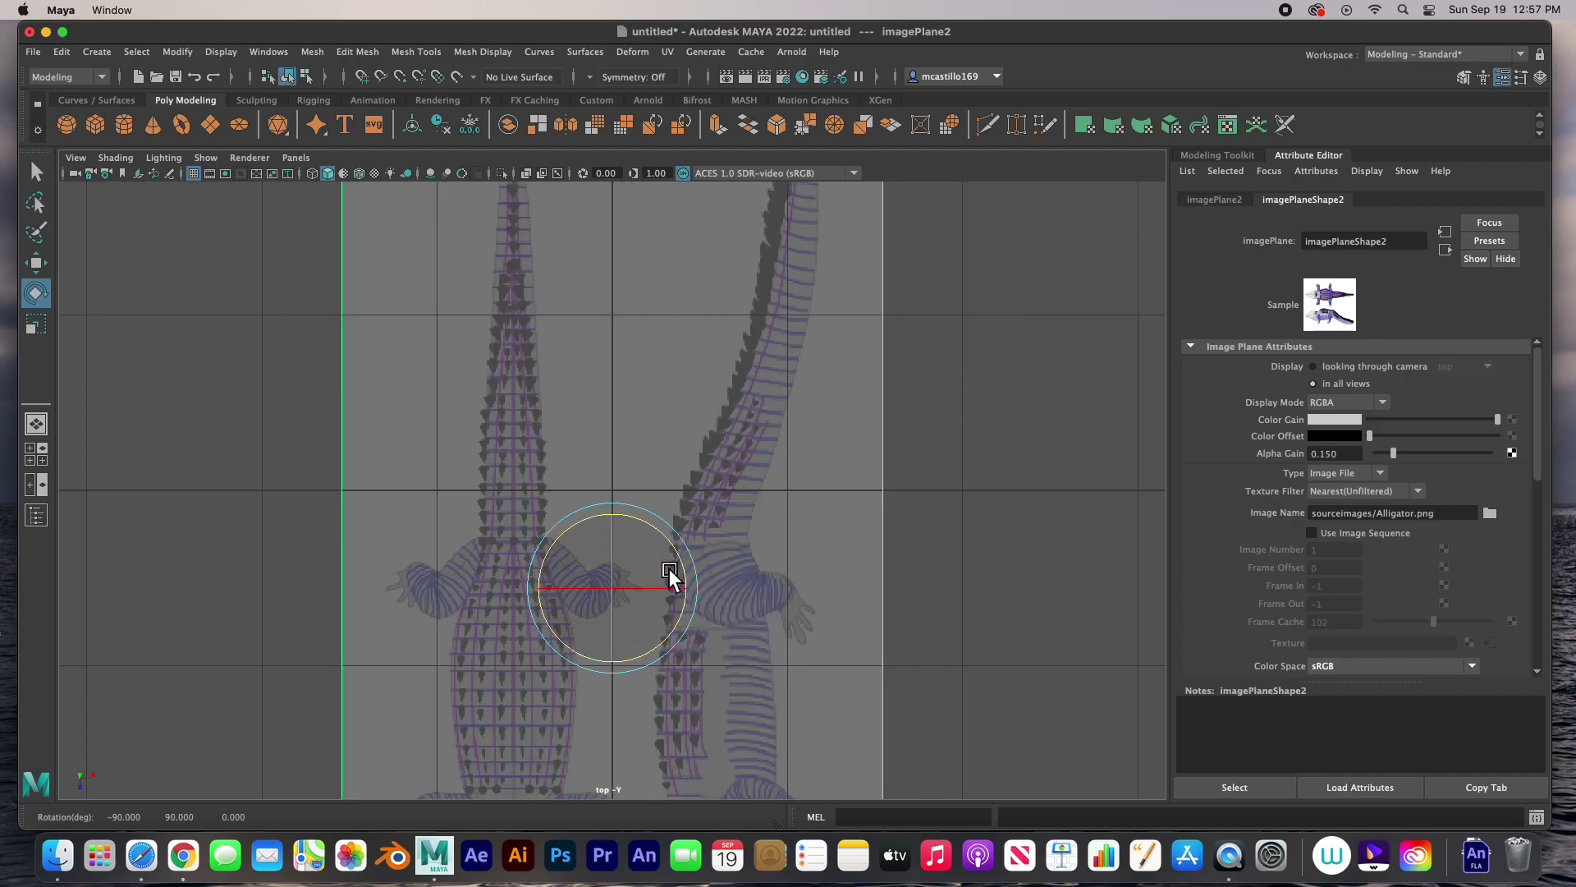
Slide the top image plane along X to 0.562 and restore the four-view layout
key("w")
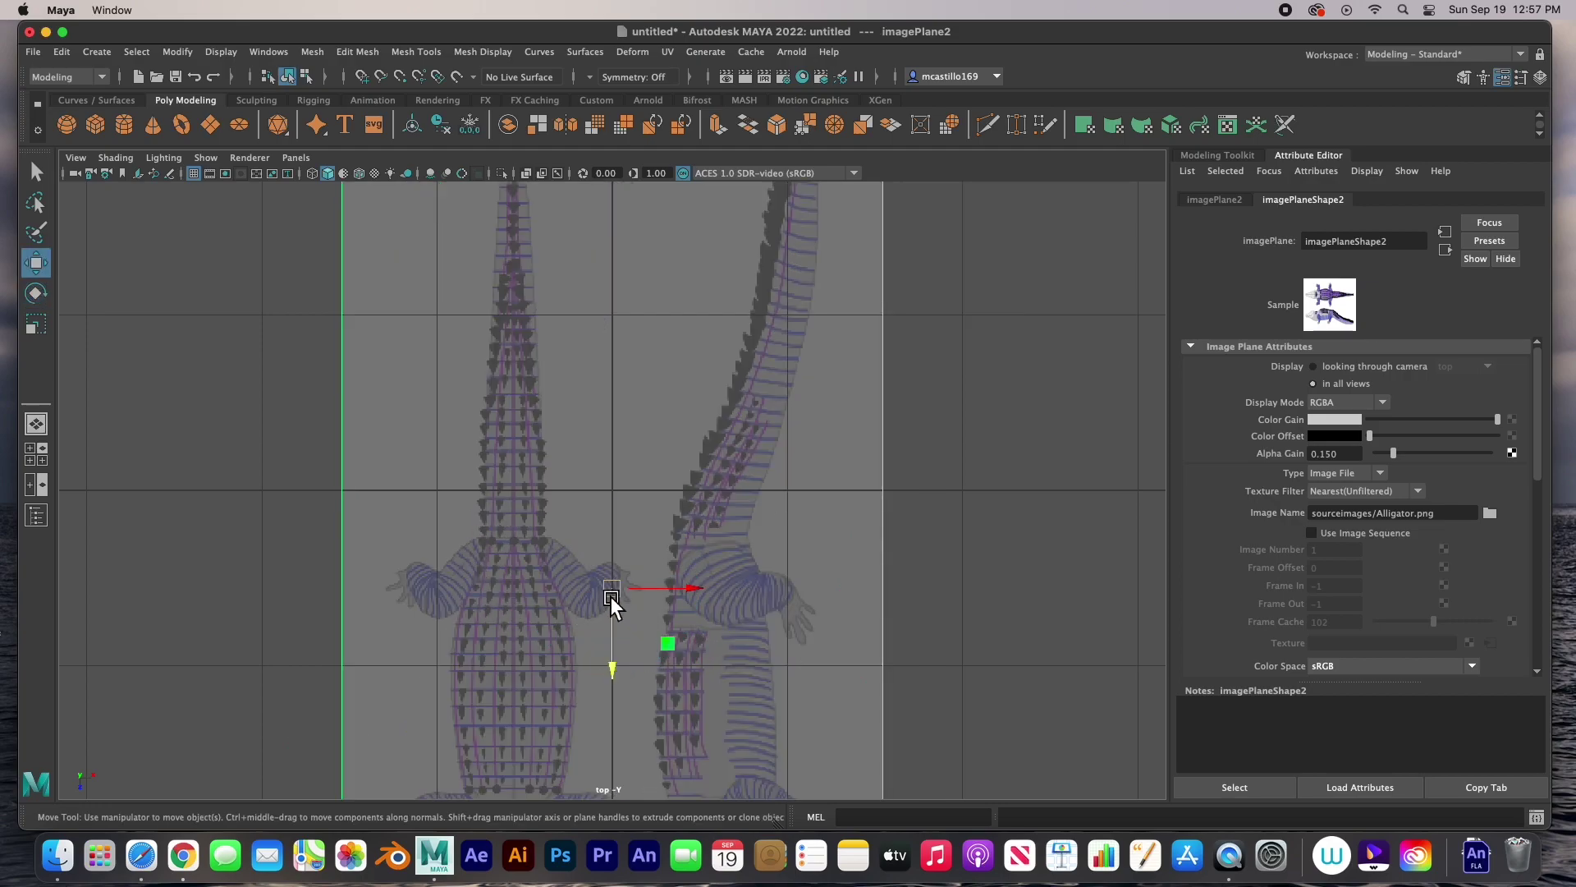
left_click_drag(696, 601, 787, 590)
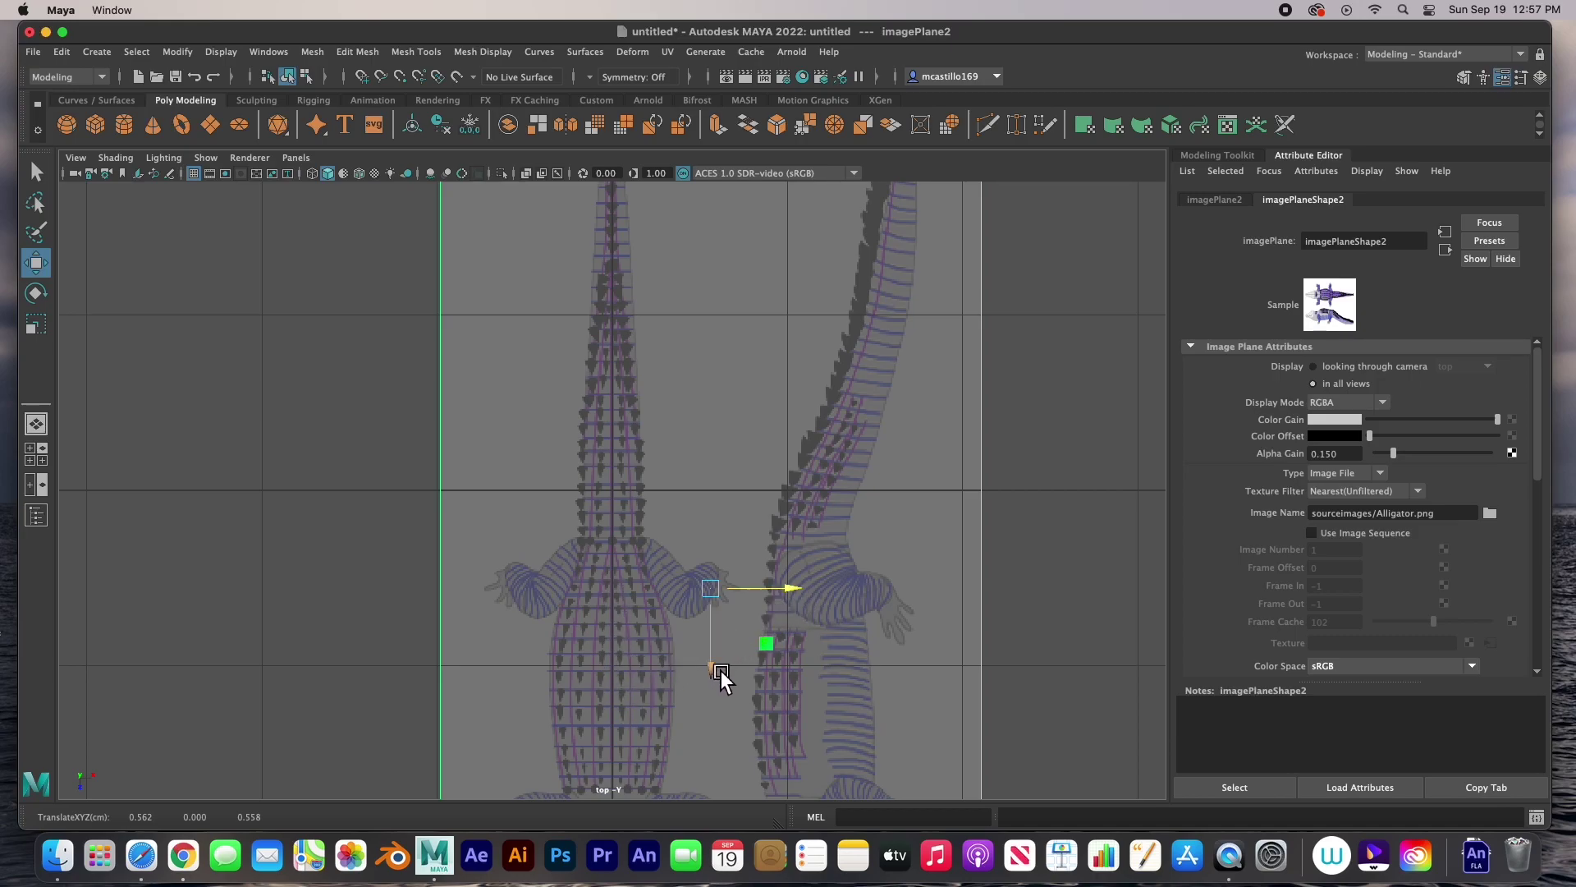
middle_click_drag(714, 696, 618, 378, "alt")
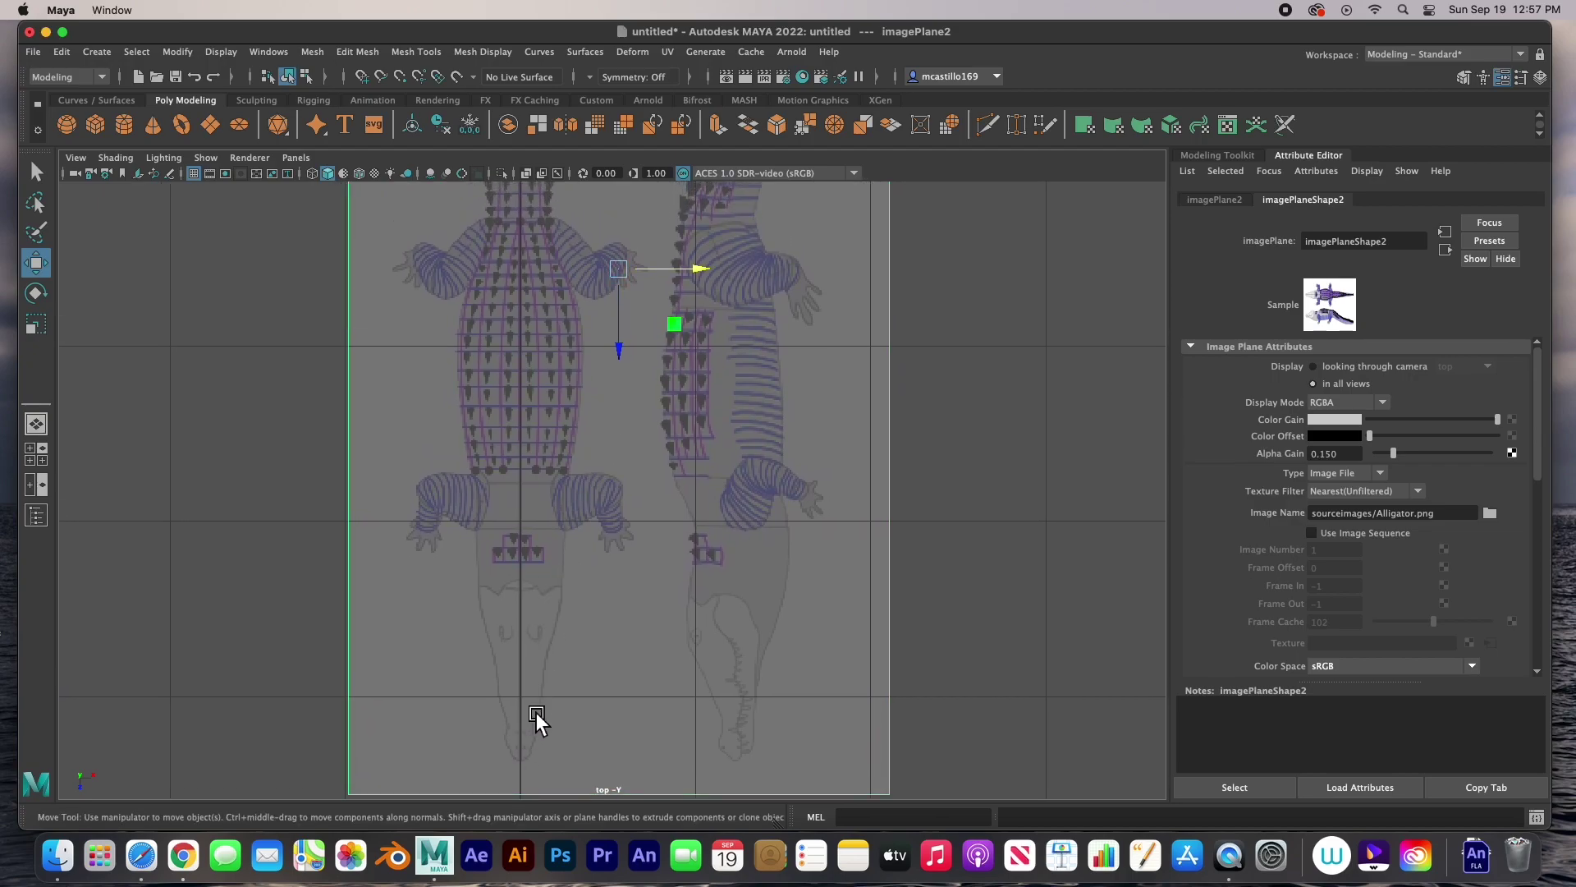
left_click_drag(711, 267, 701, 267)
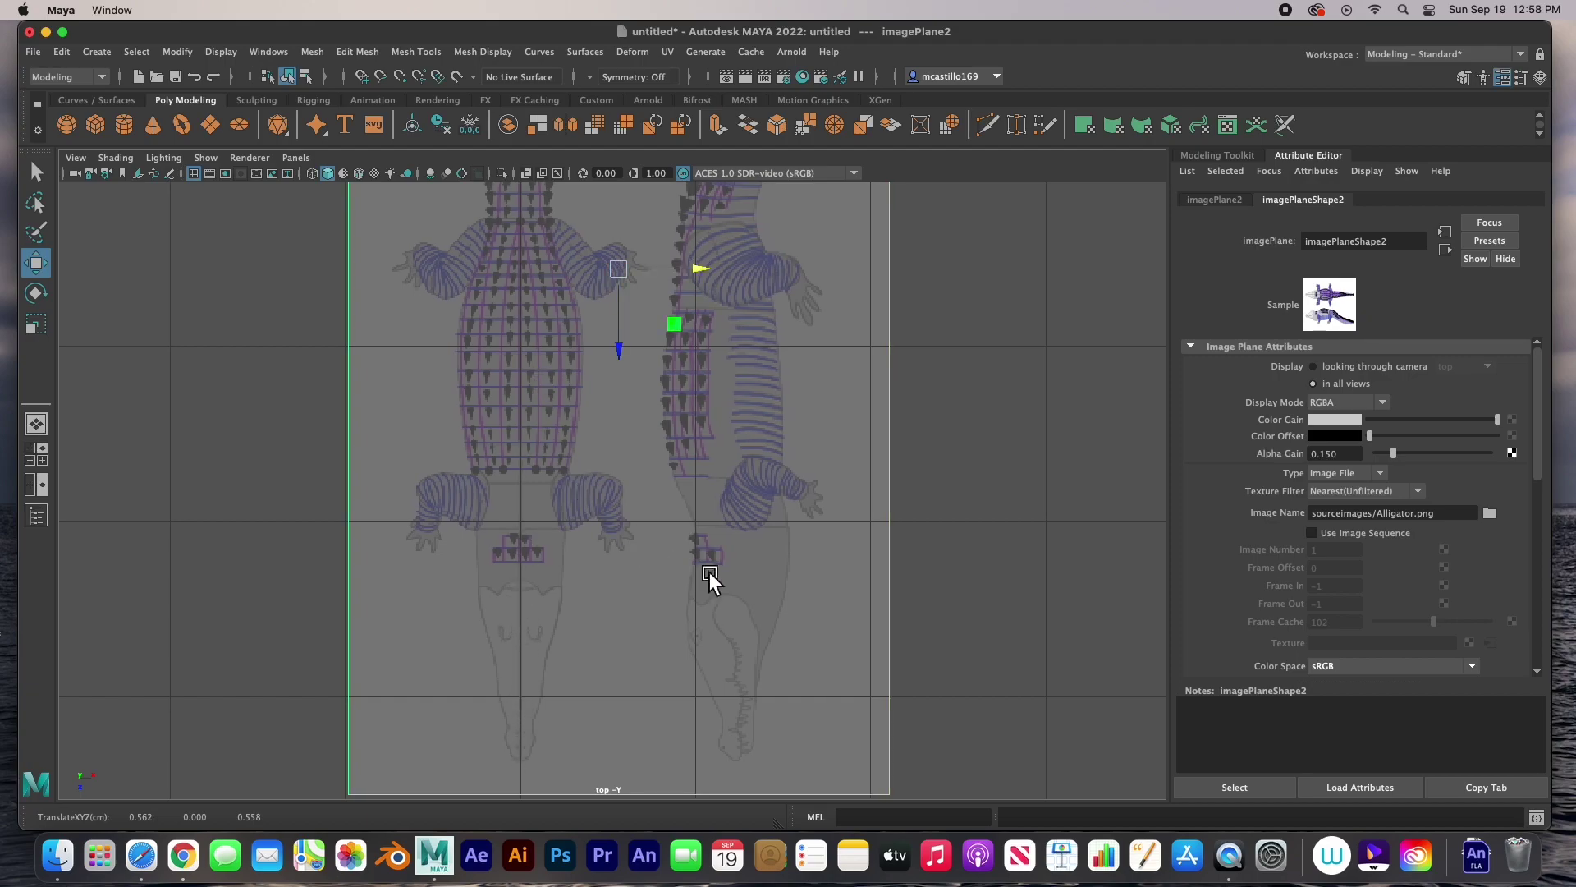
key("space")
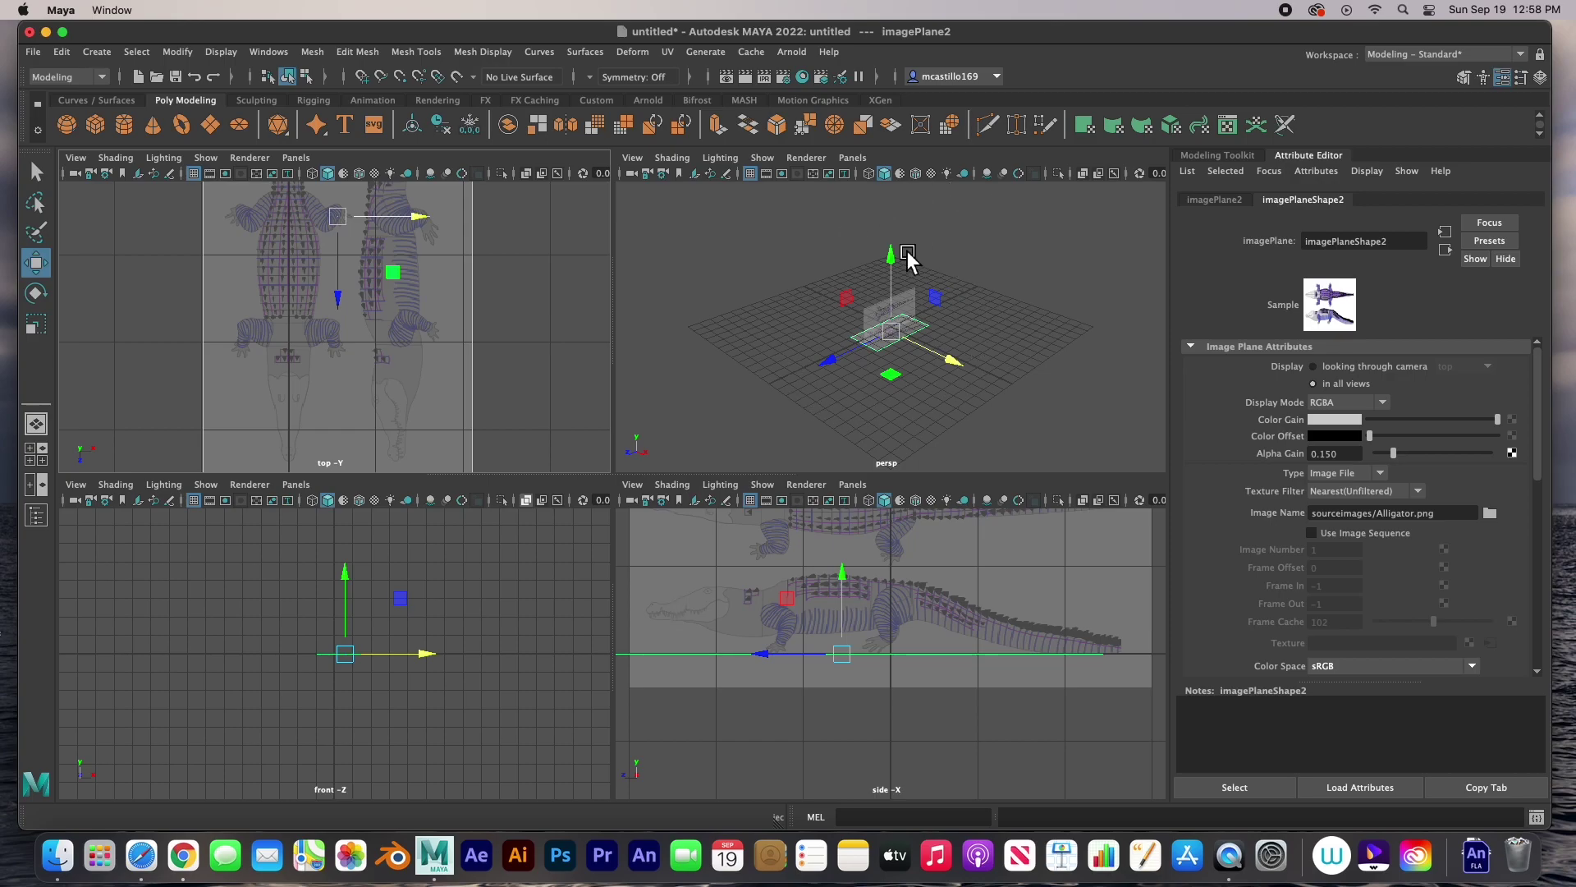
In the perspective view, move the side image plane back along X to -4.355
left_click(891, 384)
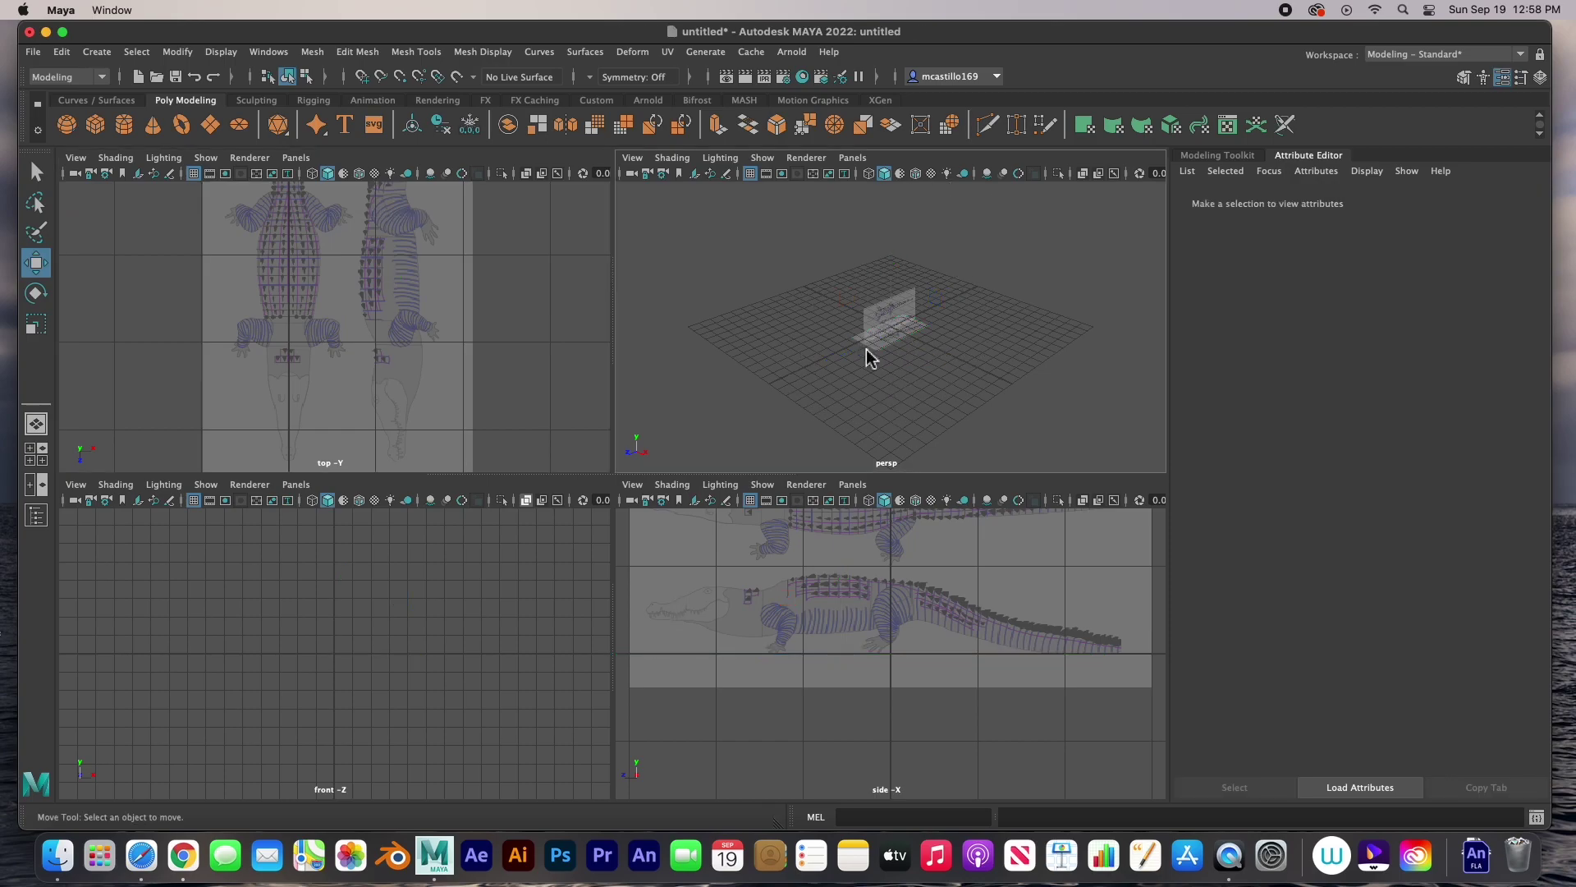
key("space")
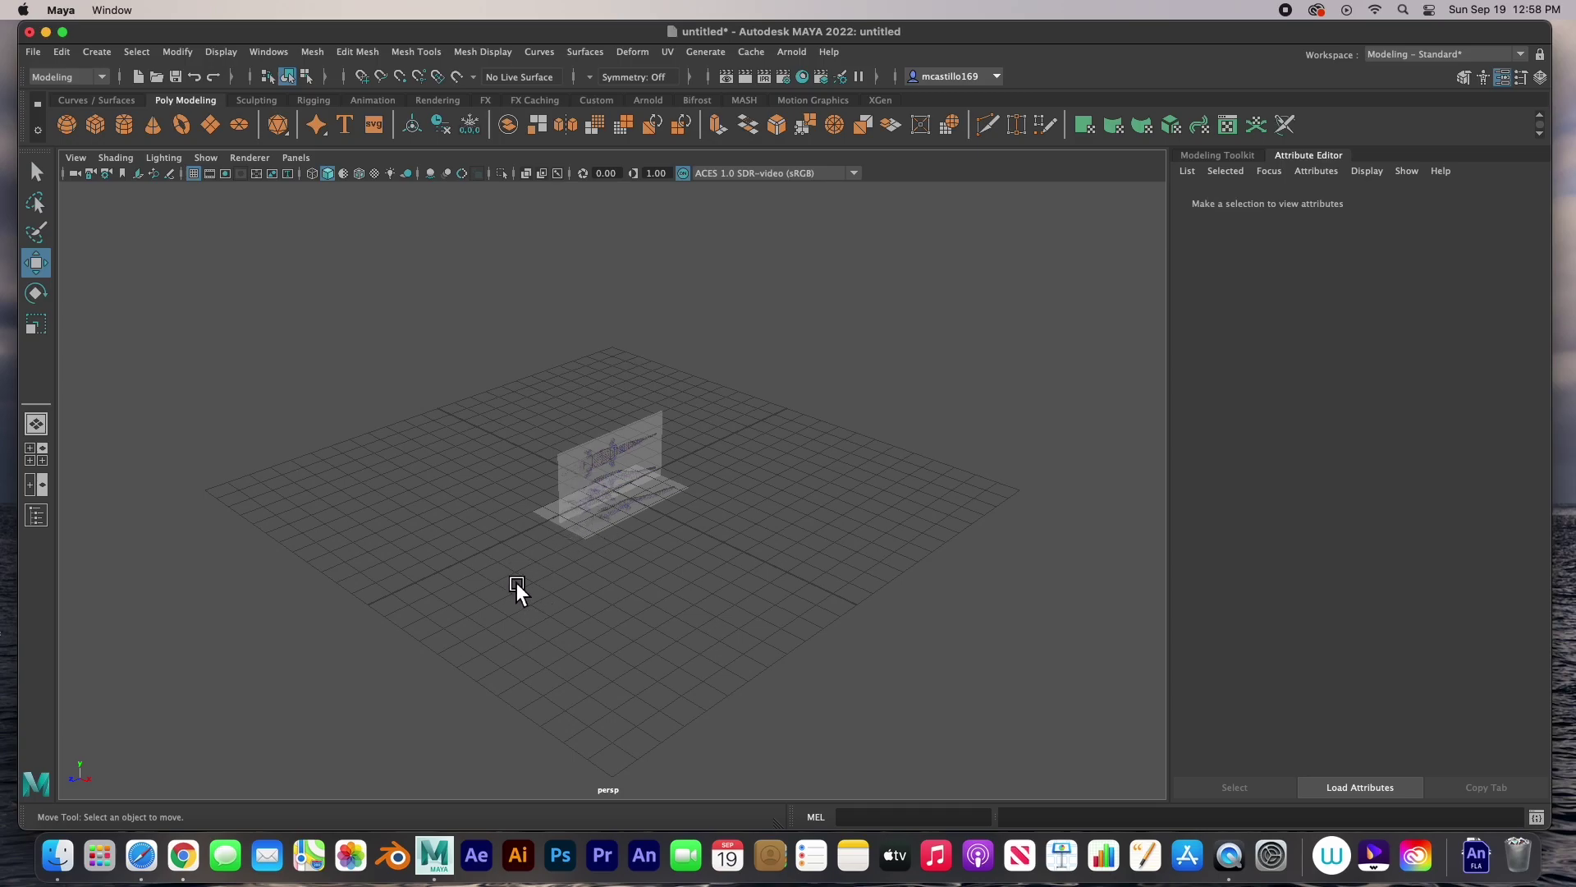
left_click_drag(515, 582, 585, 567, "alt")
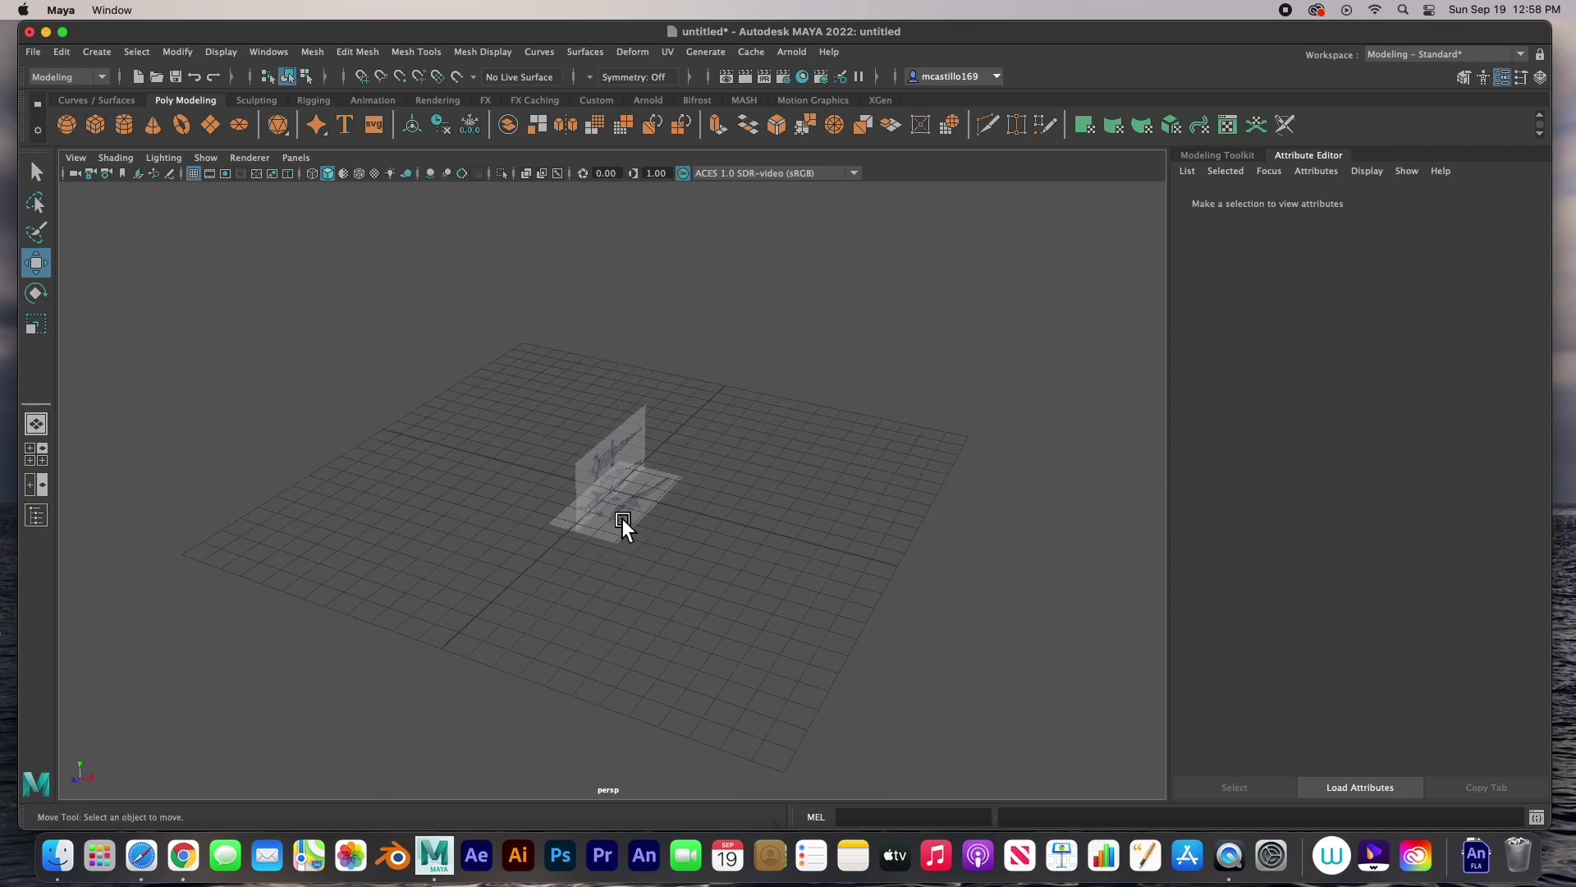
left_click(620, 455)
left_click_drag(643, 511, 629, 561, "alt")
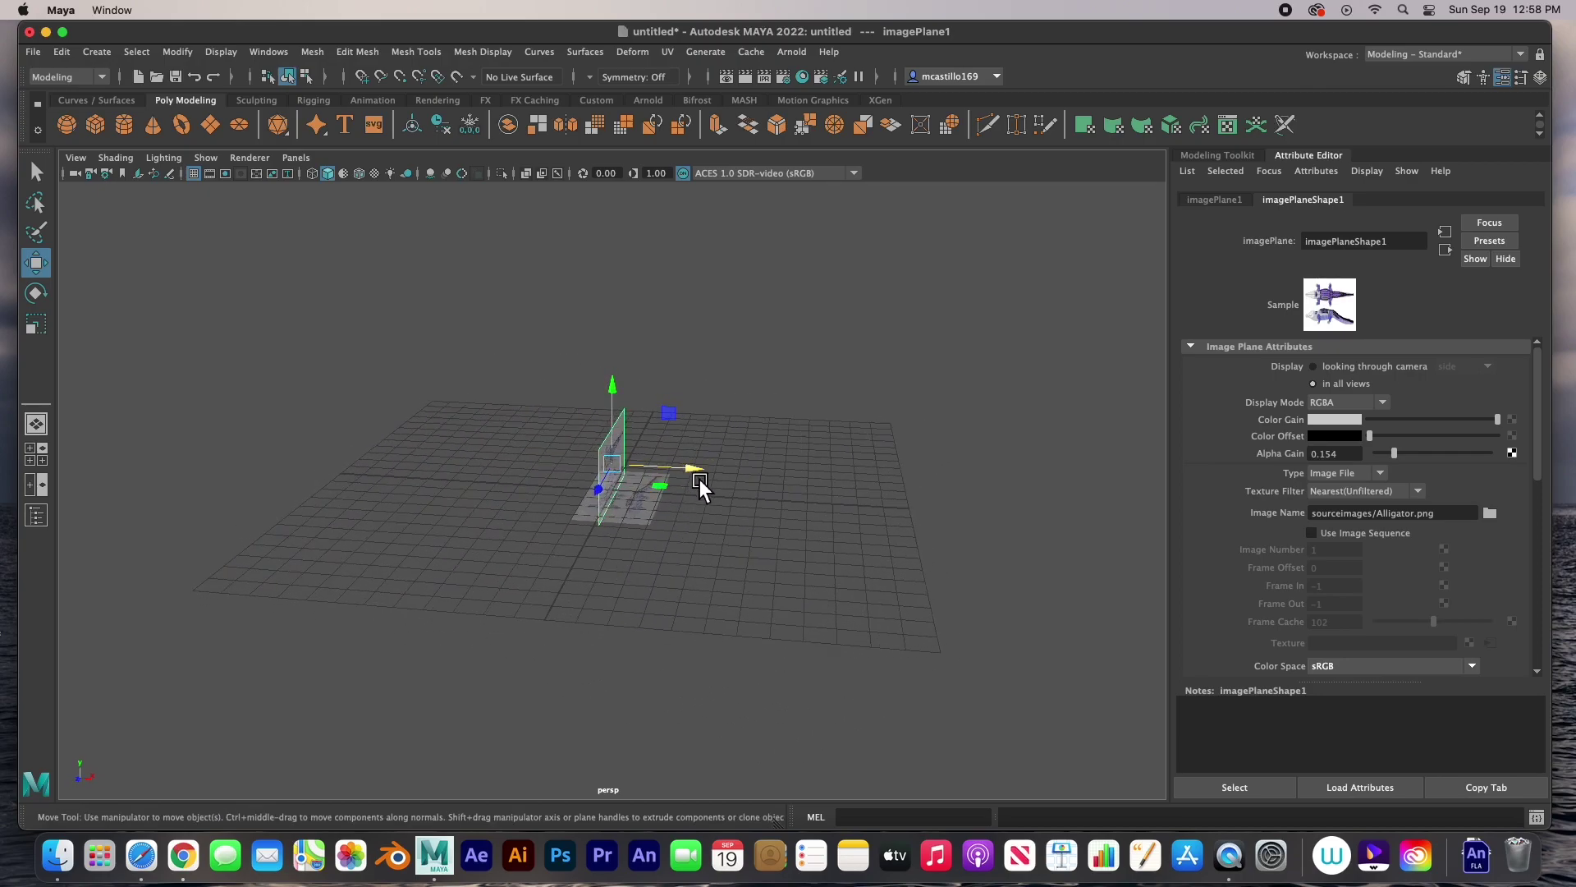
left_click_drag(697, 470, 593, 469)
Lower the flat top image plane below the grid to about Y -3.5
left_click(644, 510)
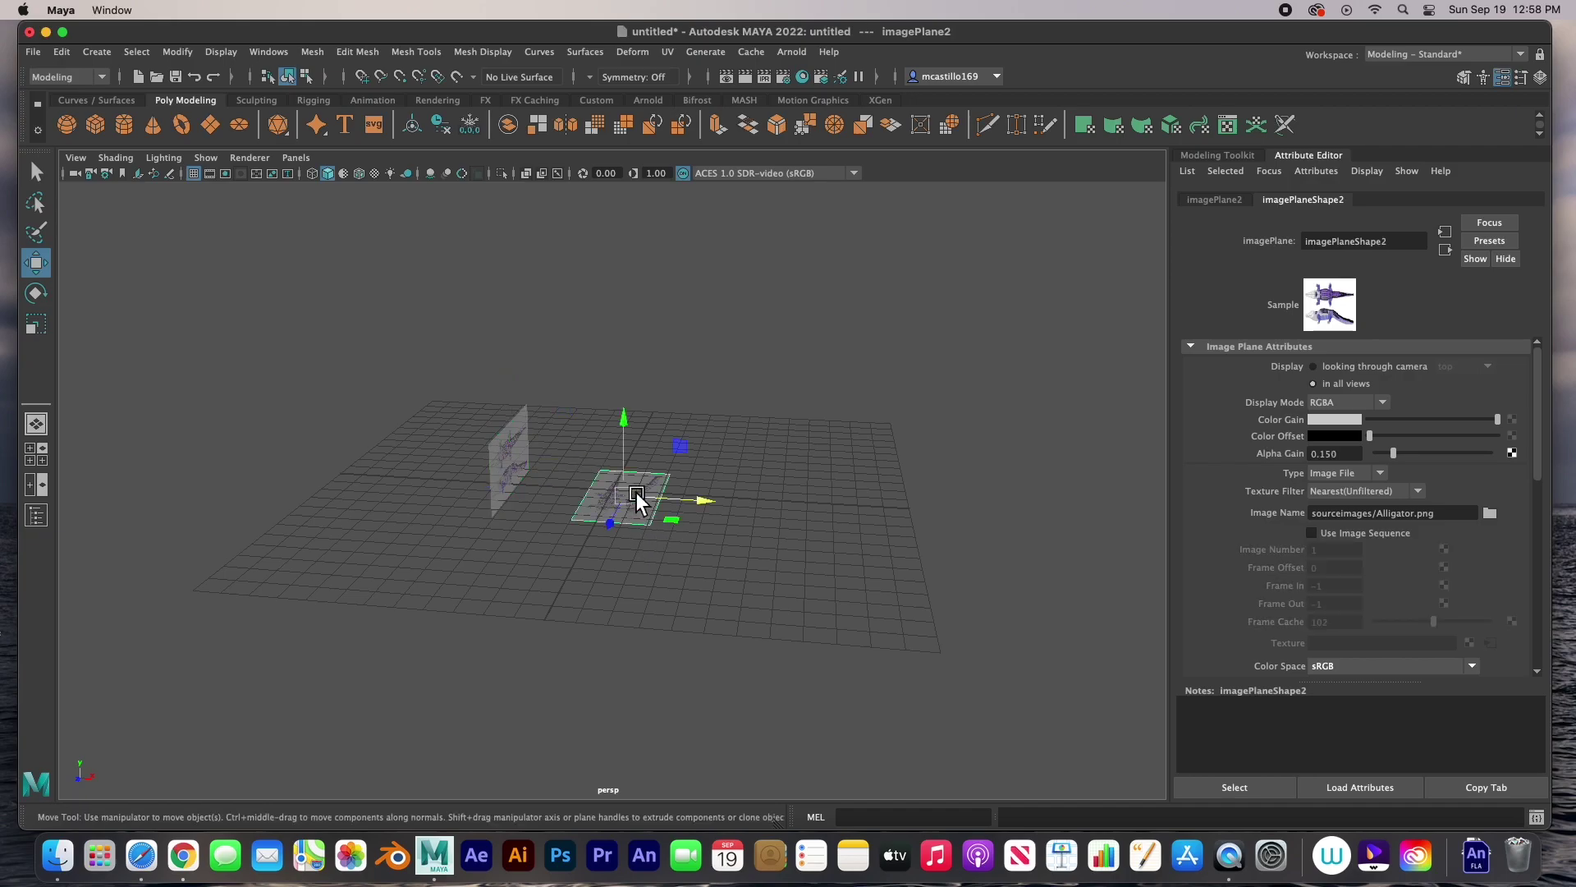
left_click_drag(627, 417, 655, 535)
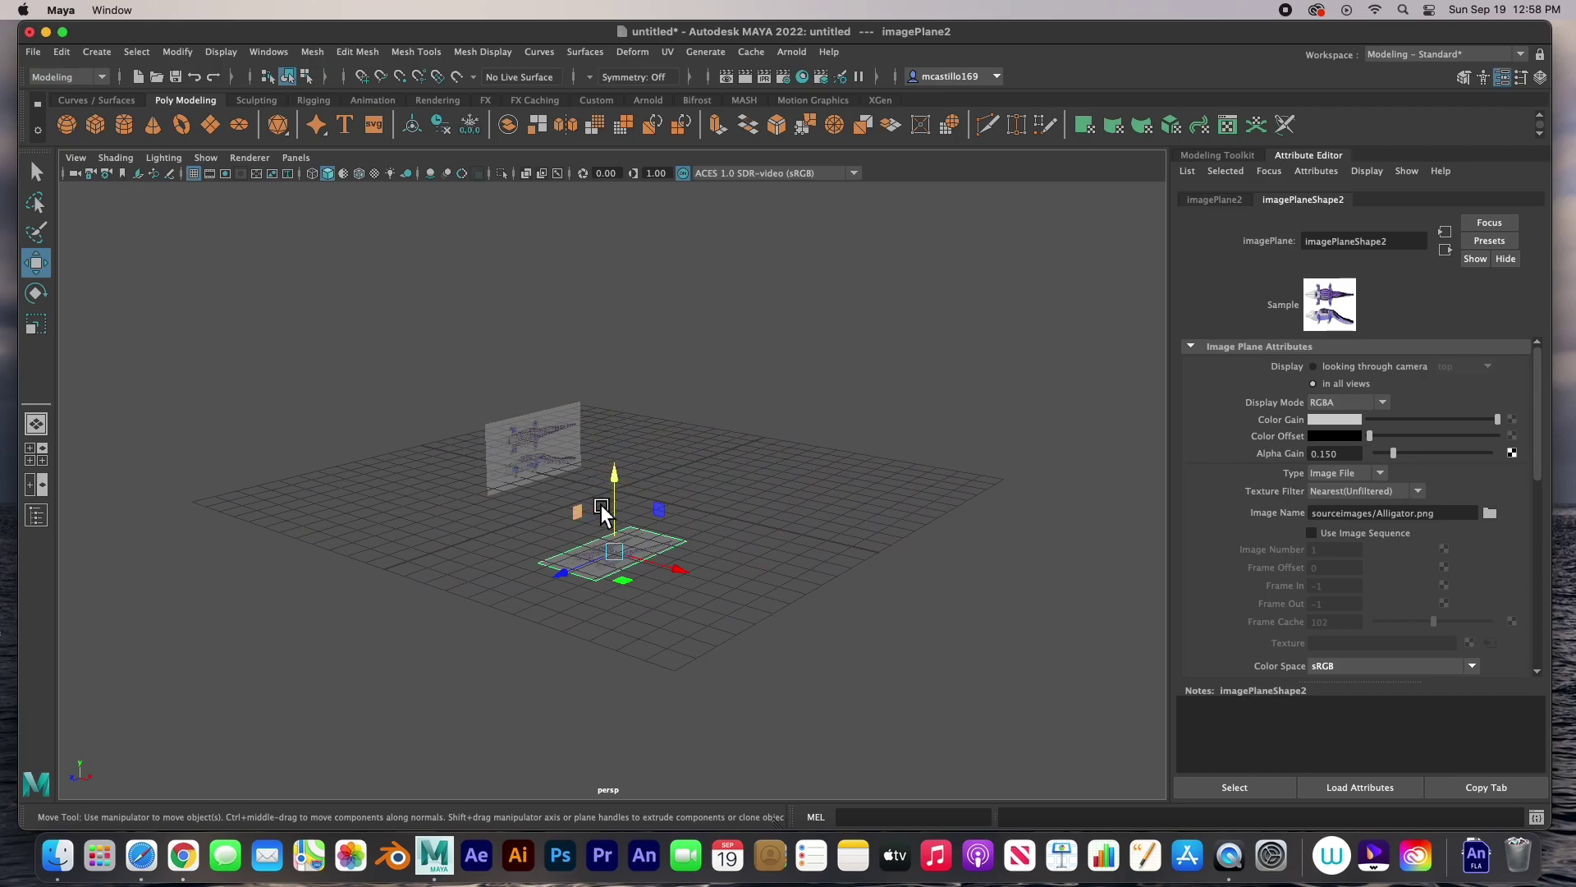
left_click_drag(768, 513, 833, 506, "alt")
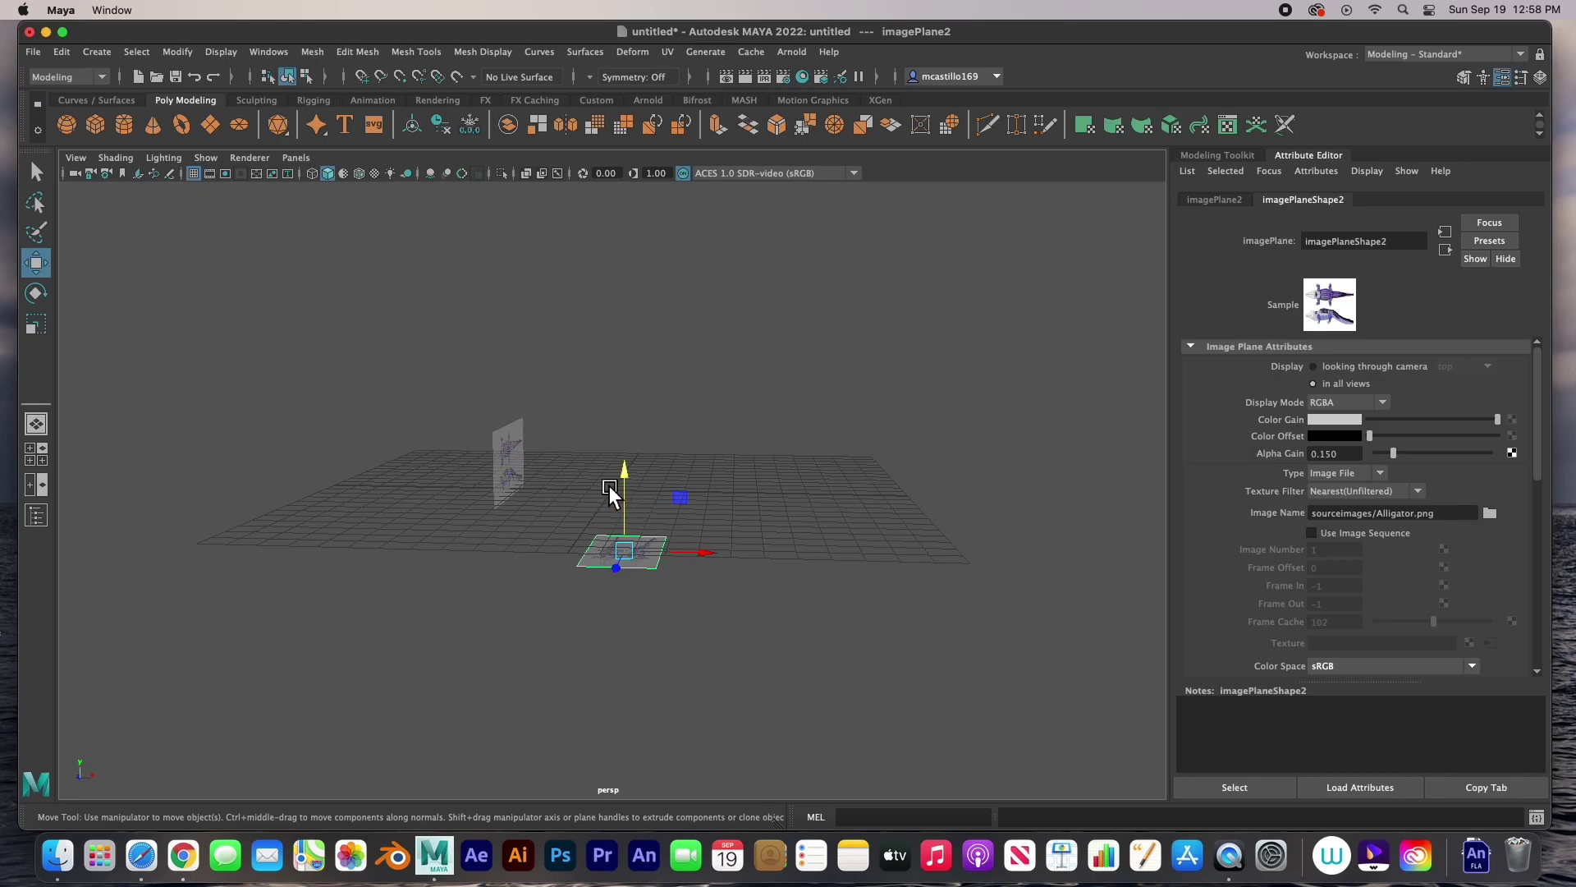
key("space")
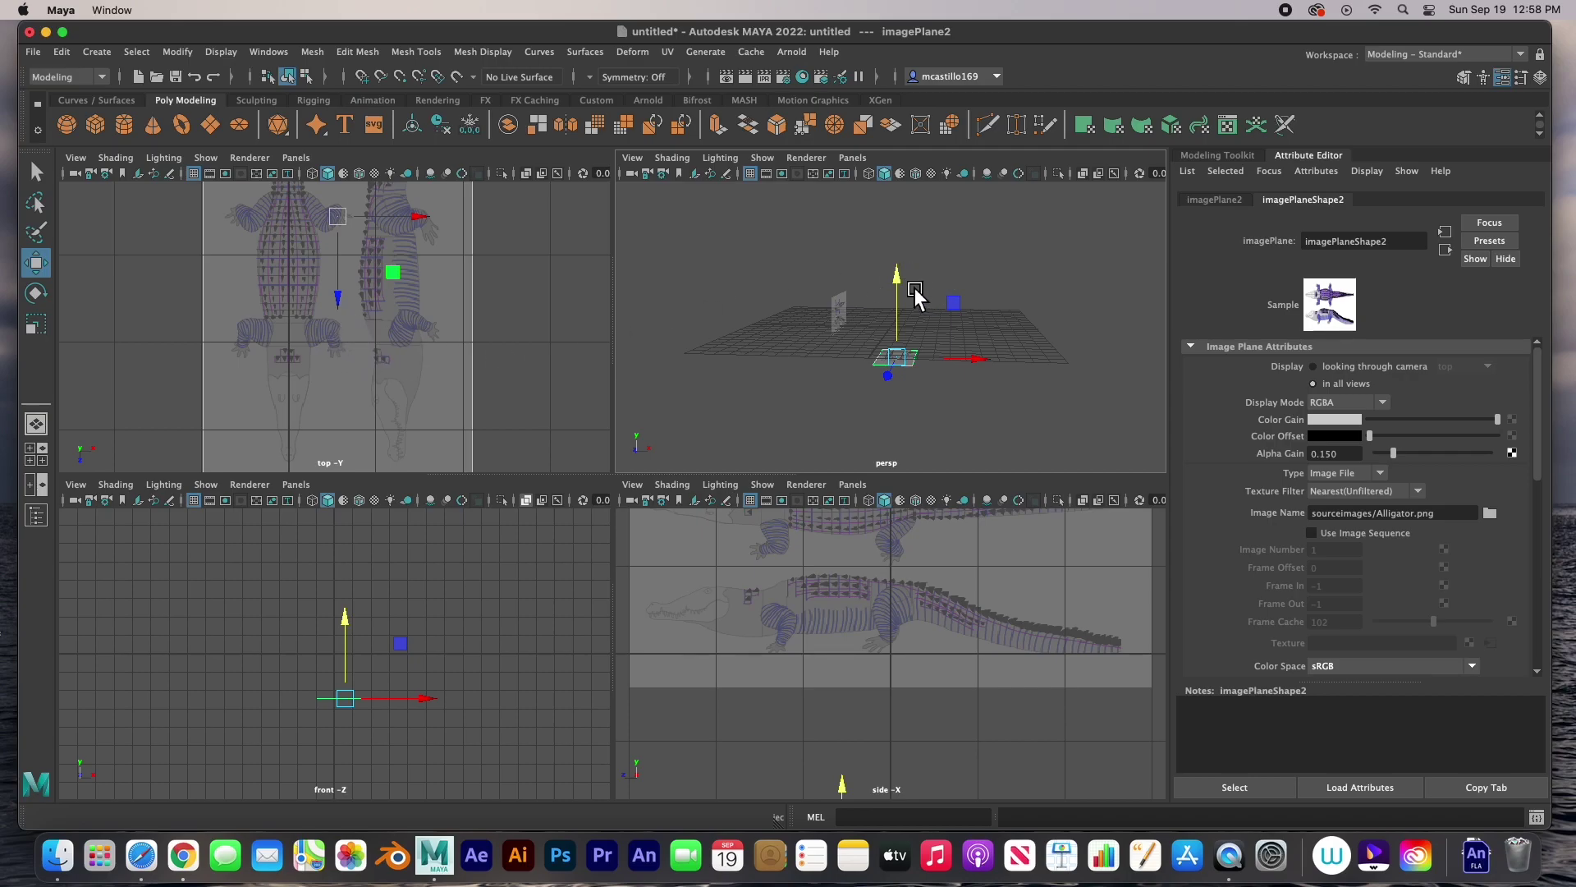
mouse_move(903, 280)
left_mouse_down()
mouse_move(905, 294)
mouse_move(895, 263)
mouse_move(901, 370)
mouse_move(903, 301)
left_mouse_up()
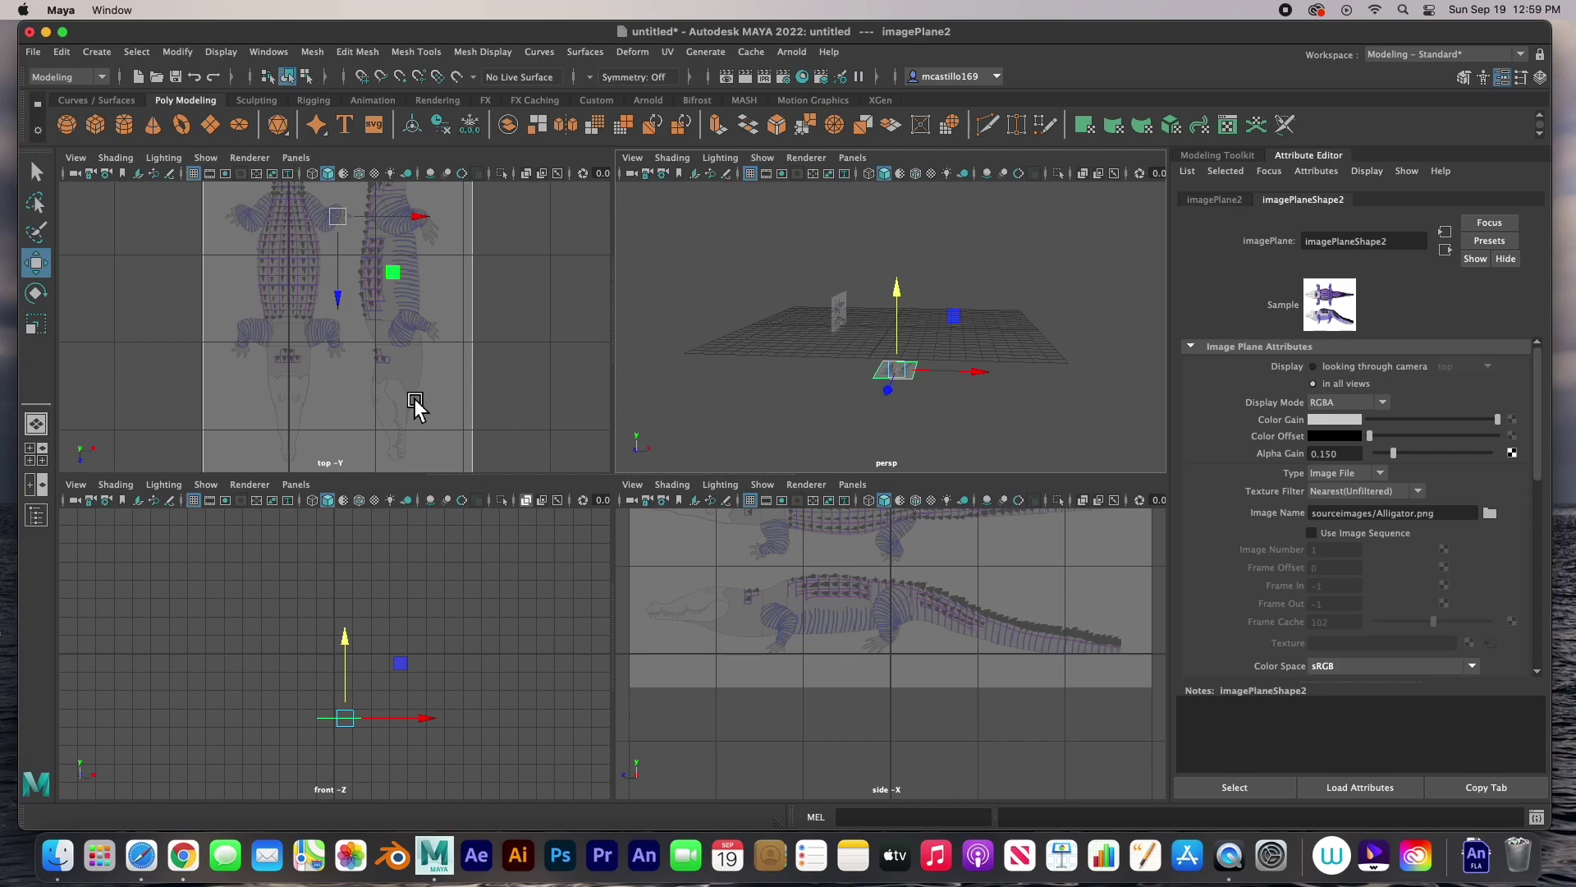
left_click(987, 412)
key("space")
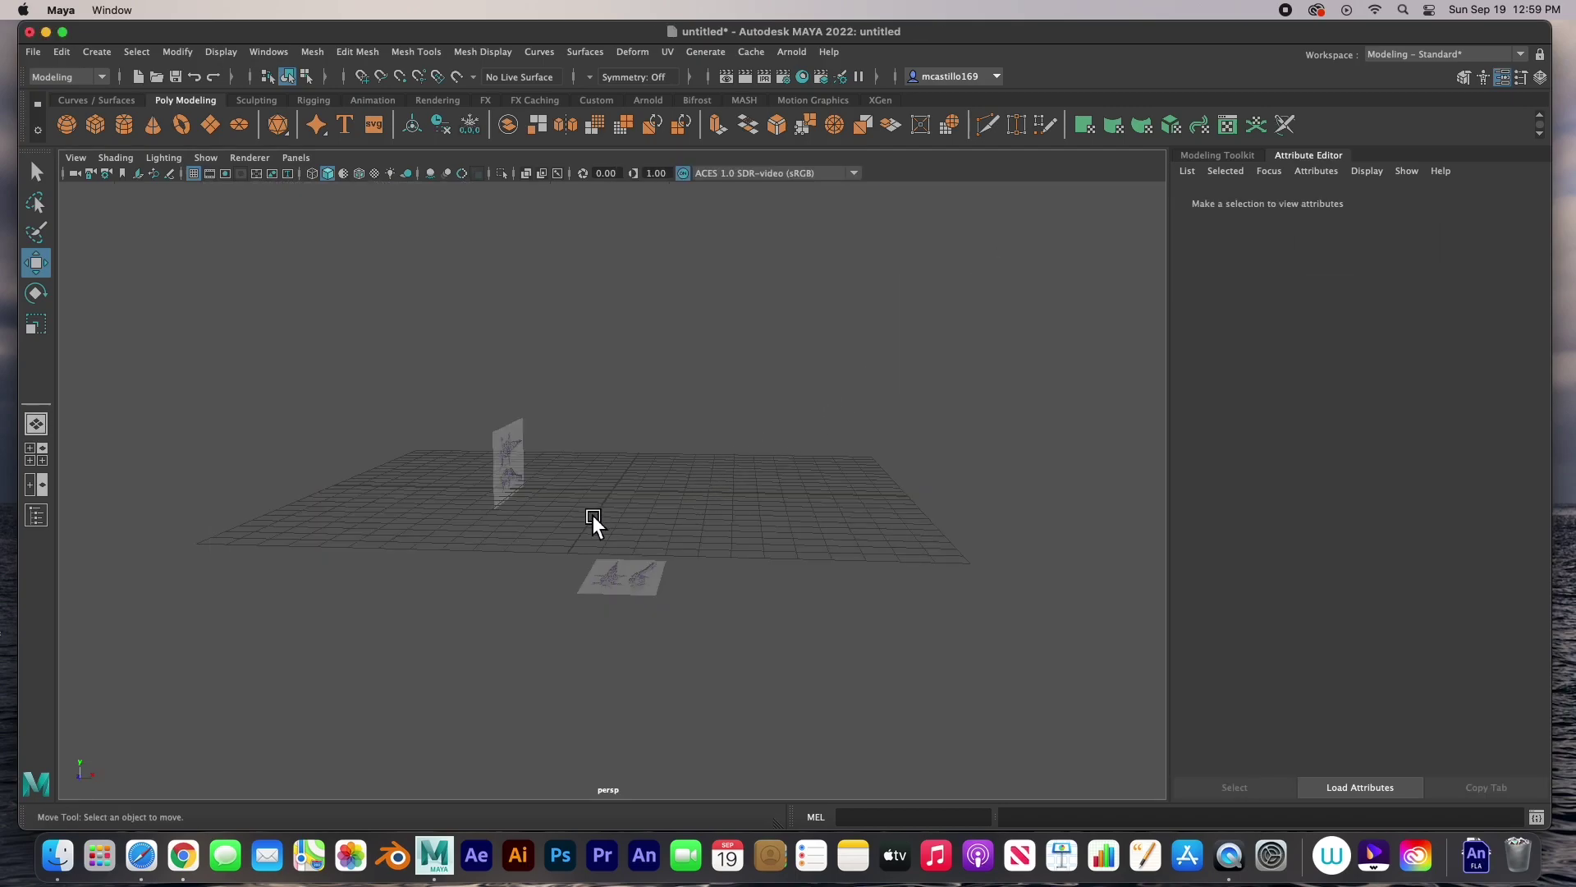
Create a polygon cube and raise it to Y 0.497 in the maximized side view
left_click(96, 127)
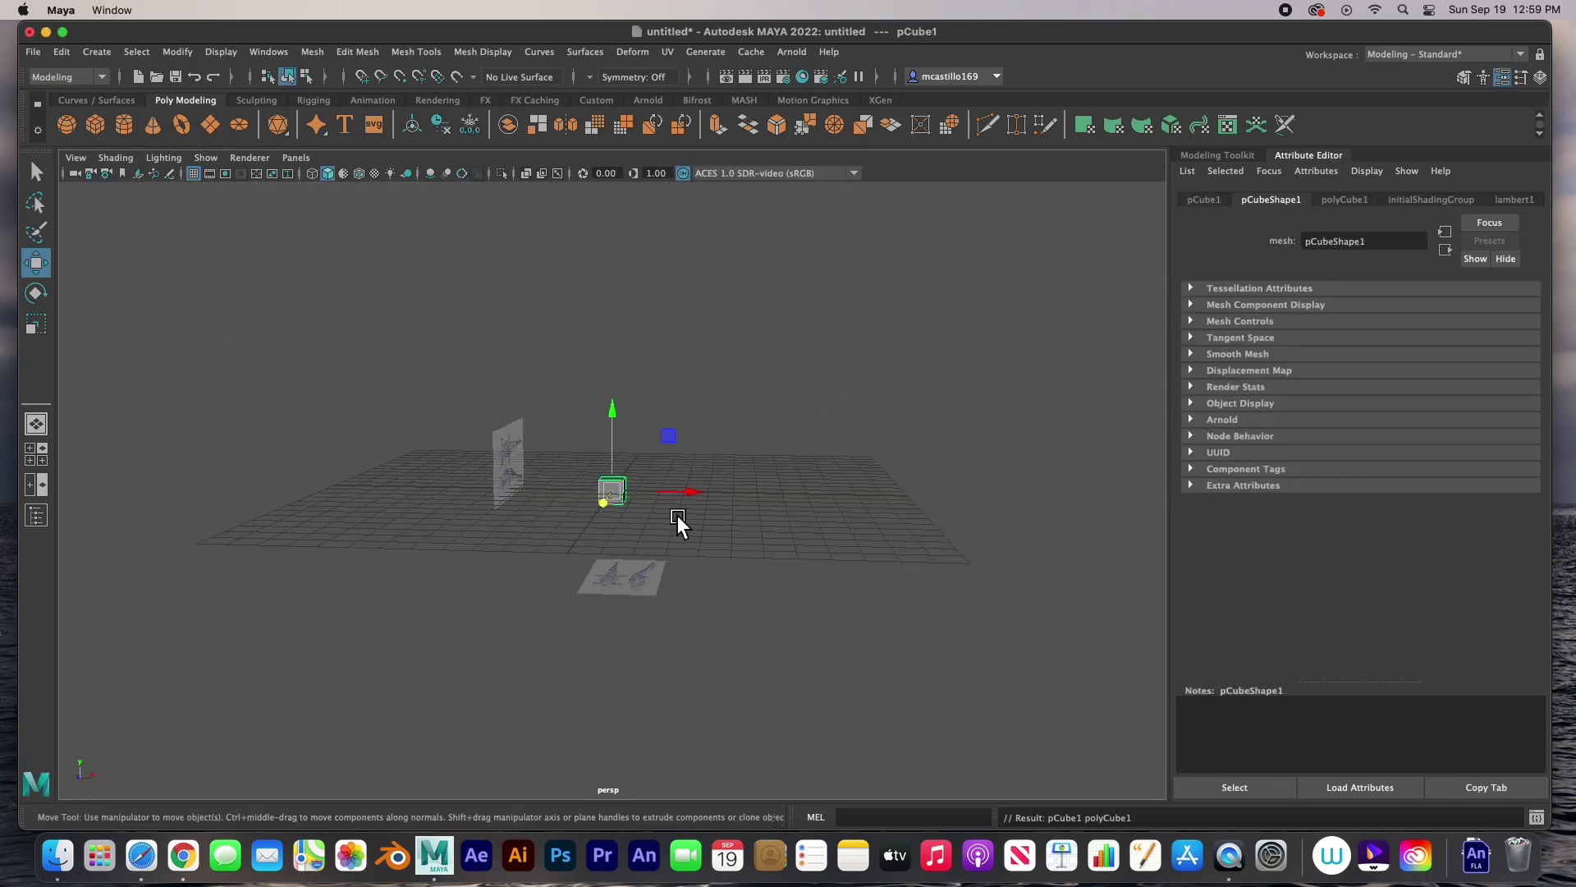
key("space")
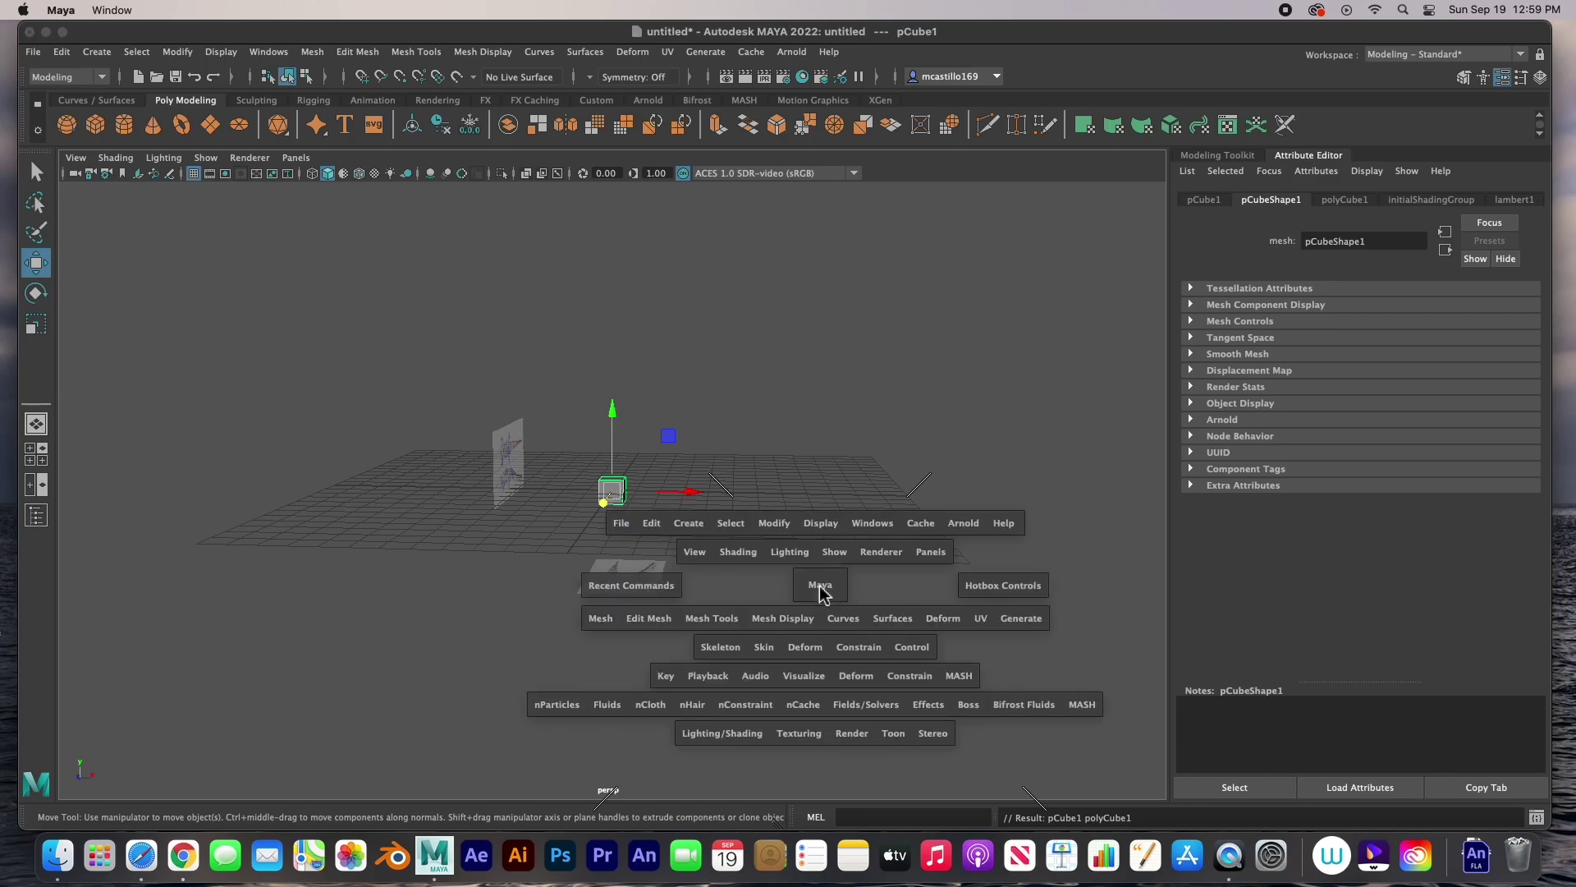
key("space")
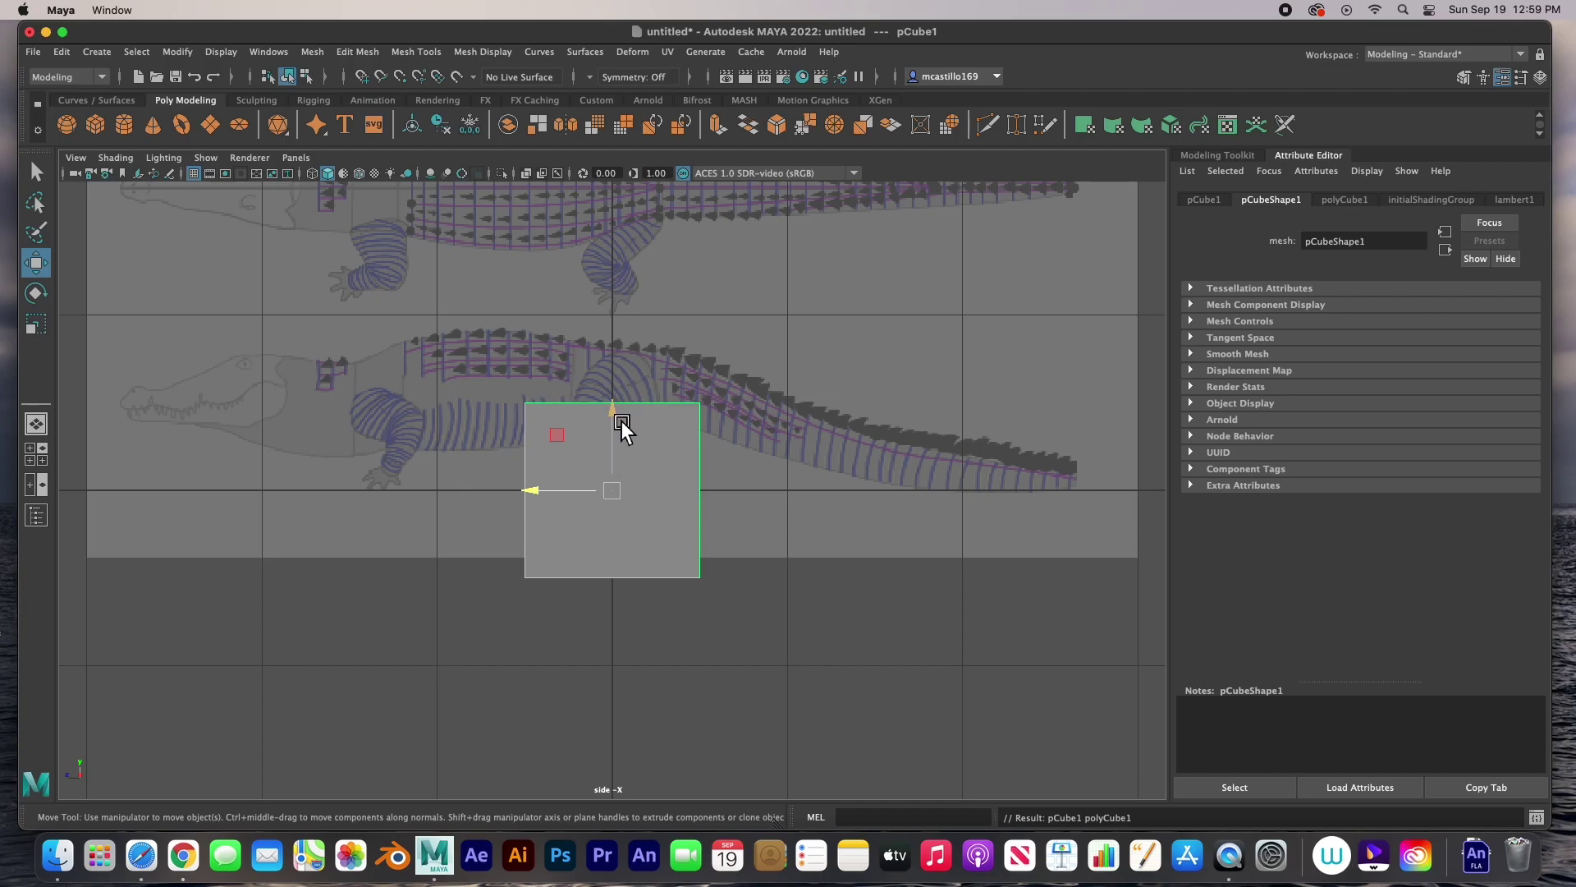
left_click_drag(622, 420, 617, 332)
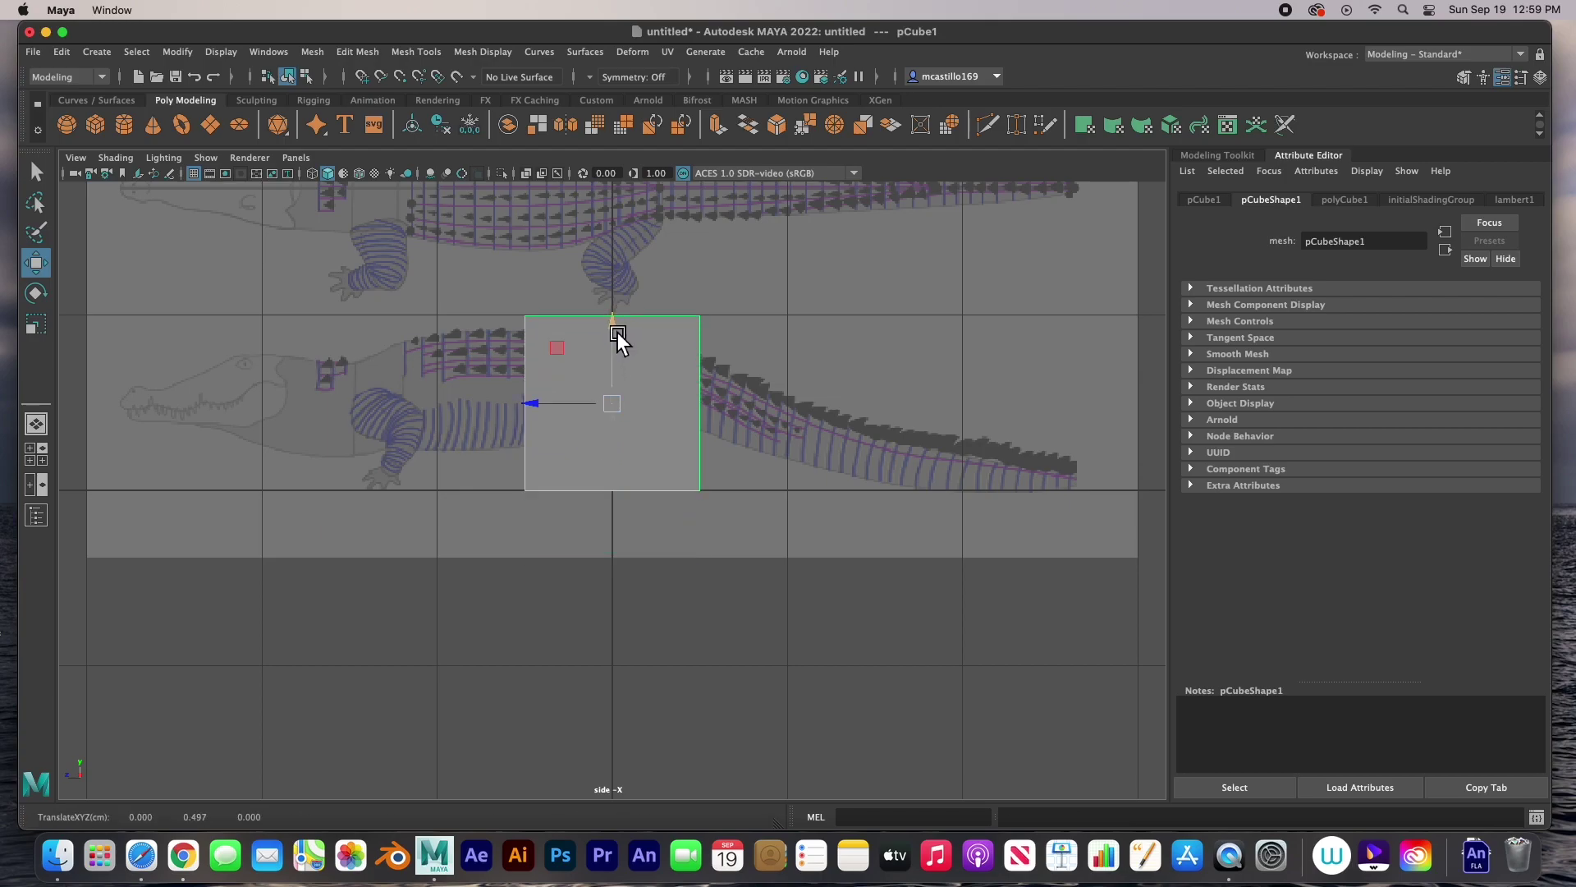
Turn on X-Ray and scale pCube1 along Z to about 5.444 to span the alligator
left_click(529, 177)
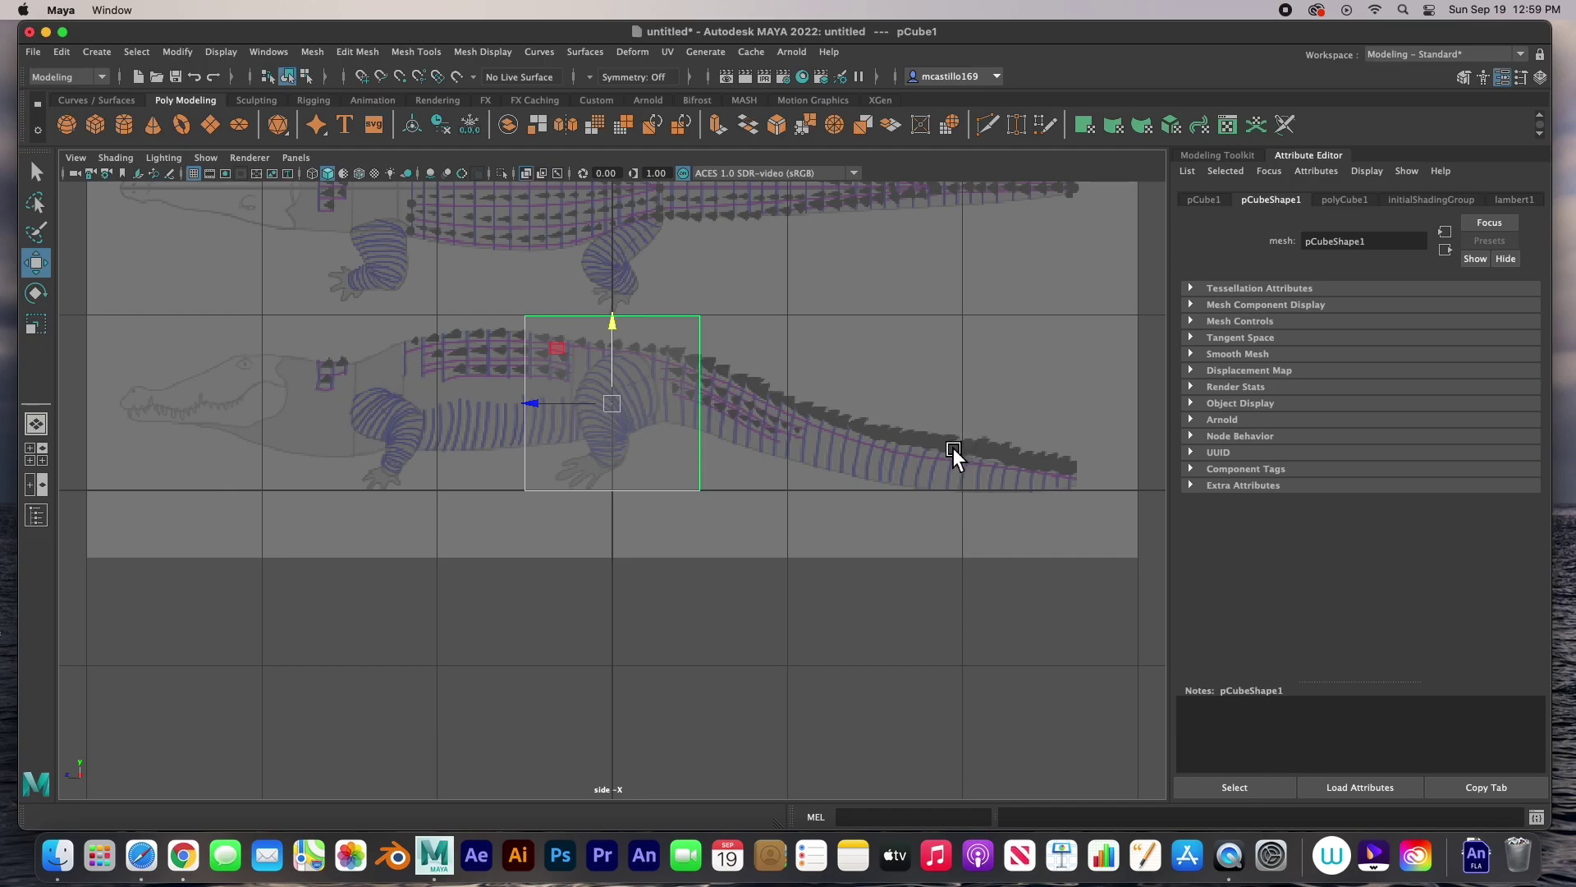
key("r")
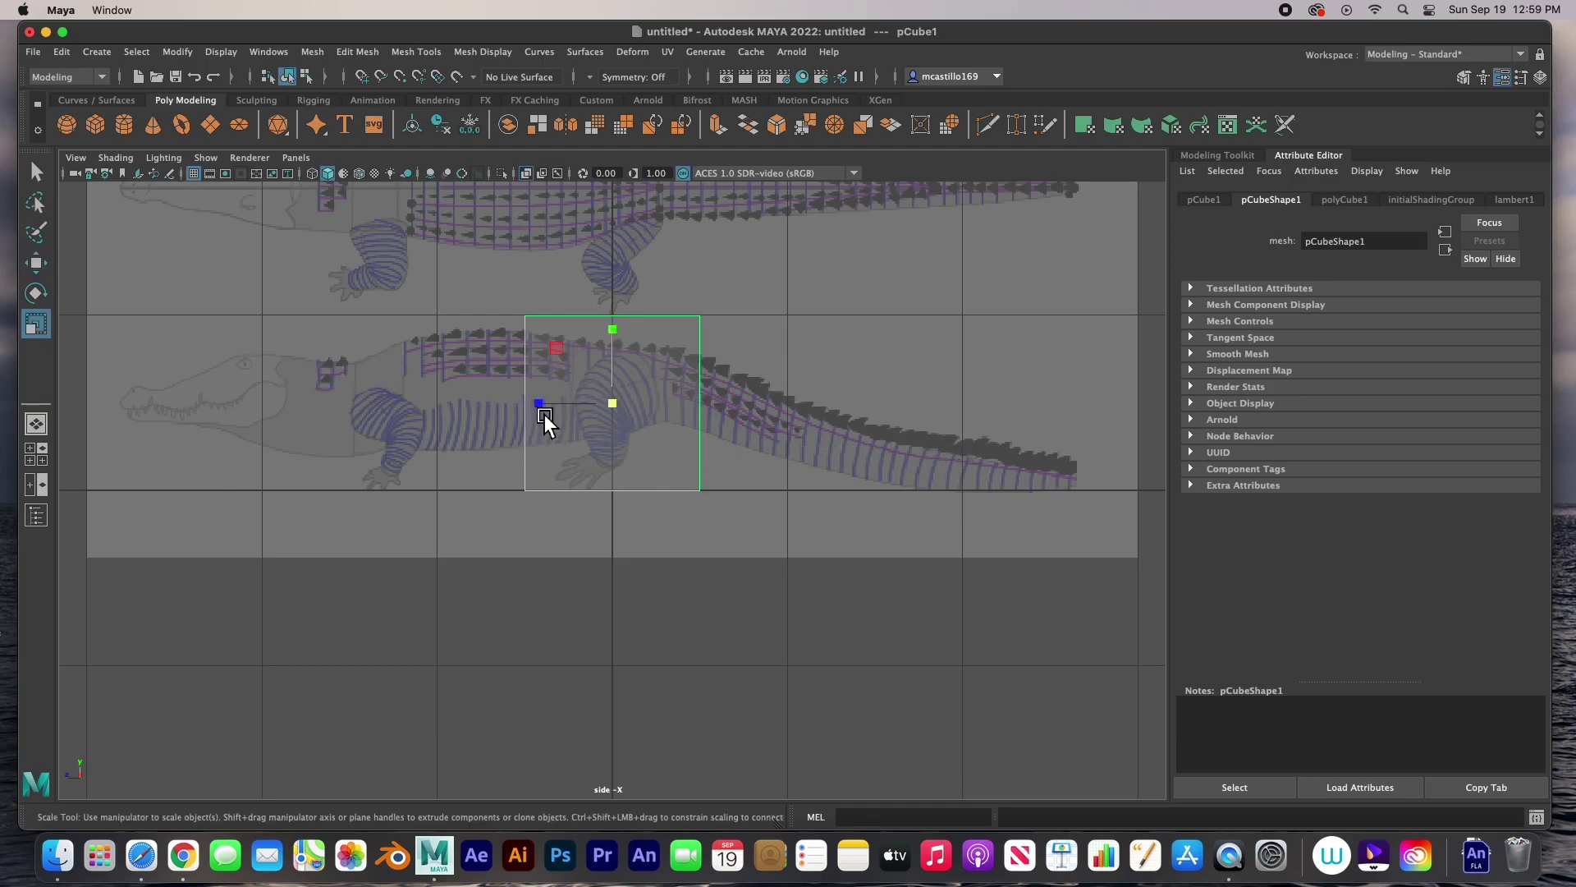
left_click_drag(543, 406, 213, 423)
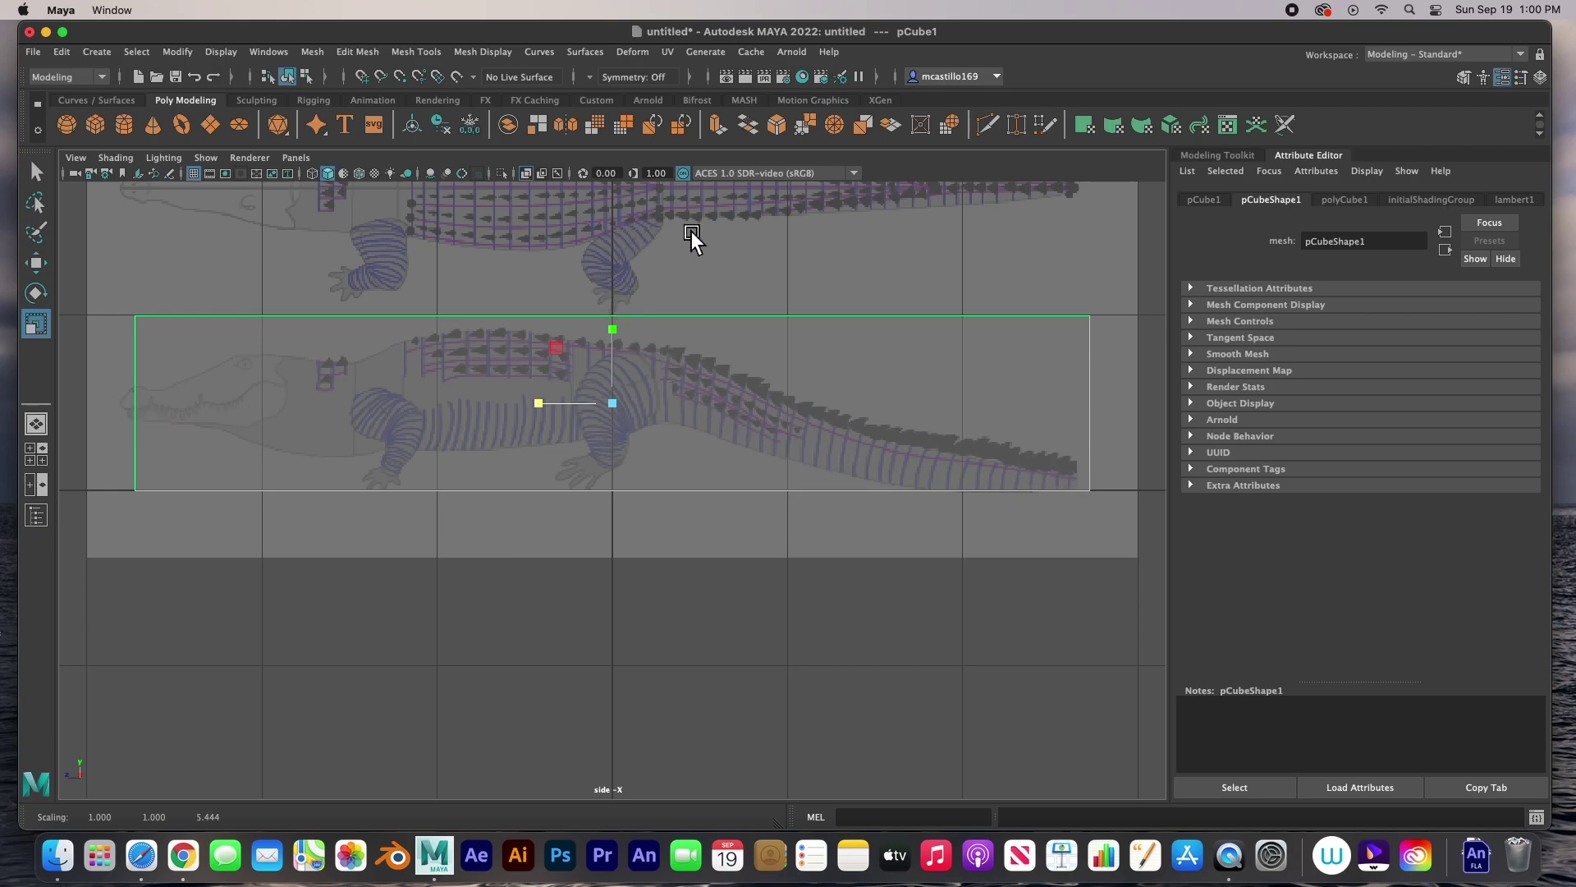
left_click(695, 256)
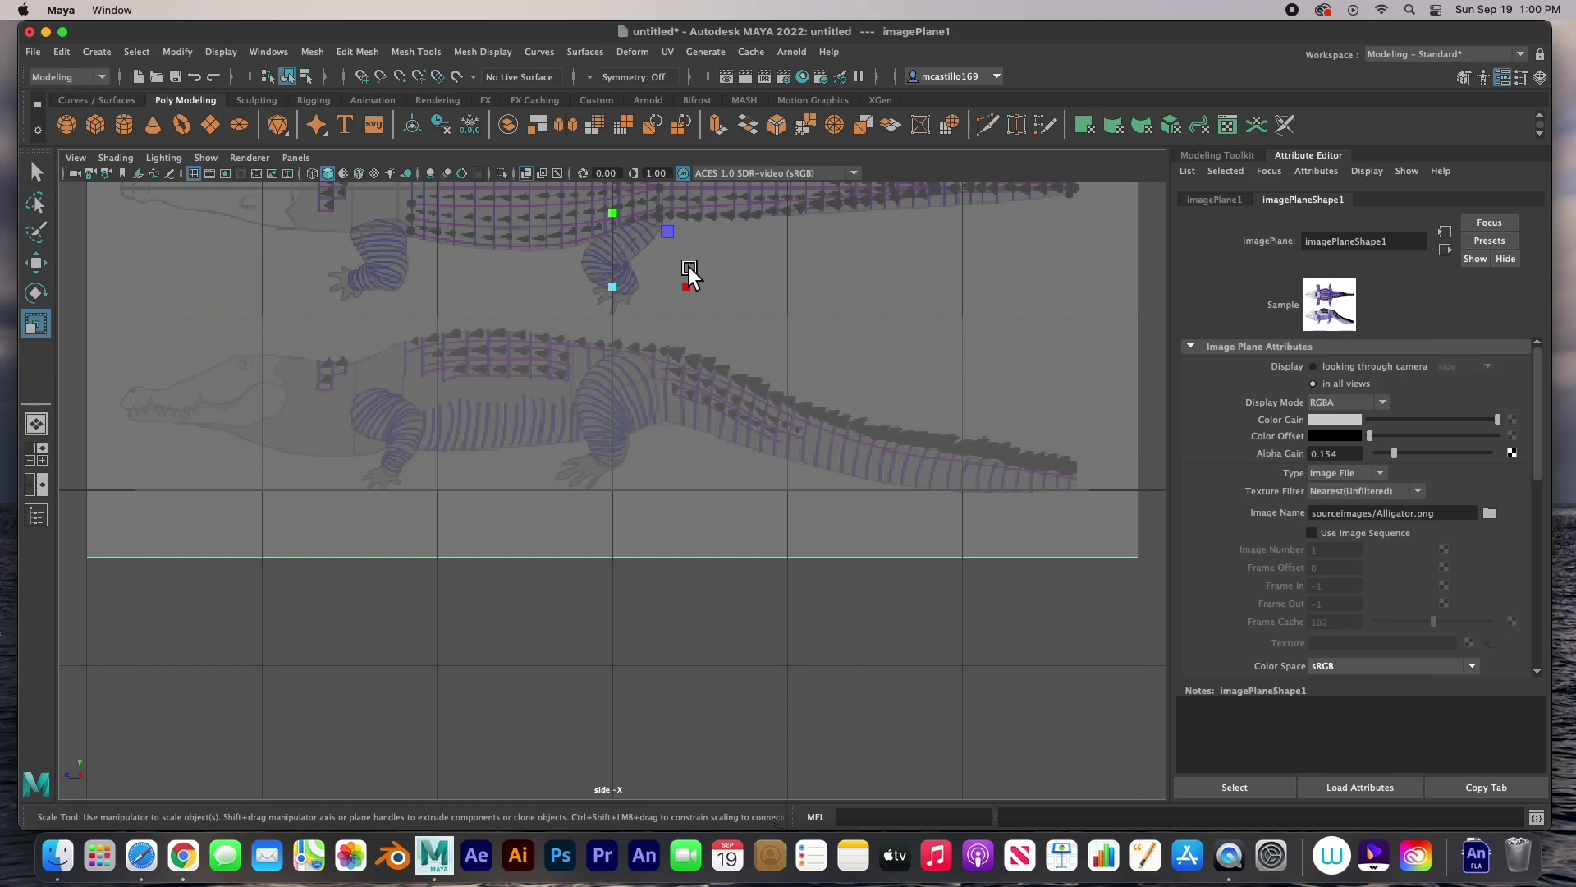
Move the side reference image plane horizontally so the alligator fits inside the stretched cube
key("w")
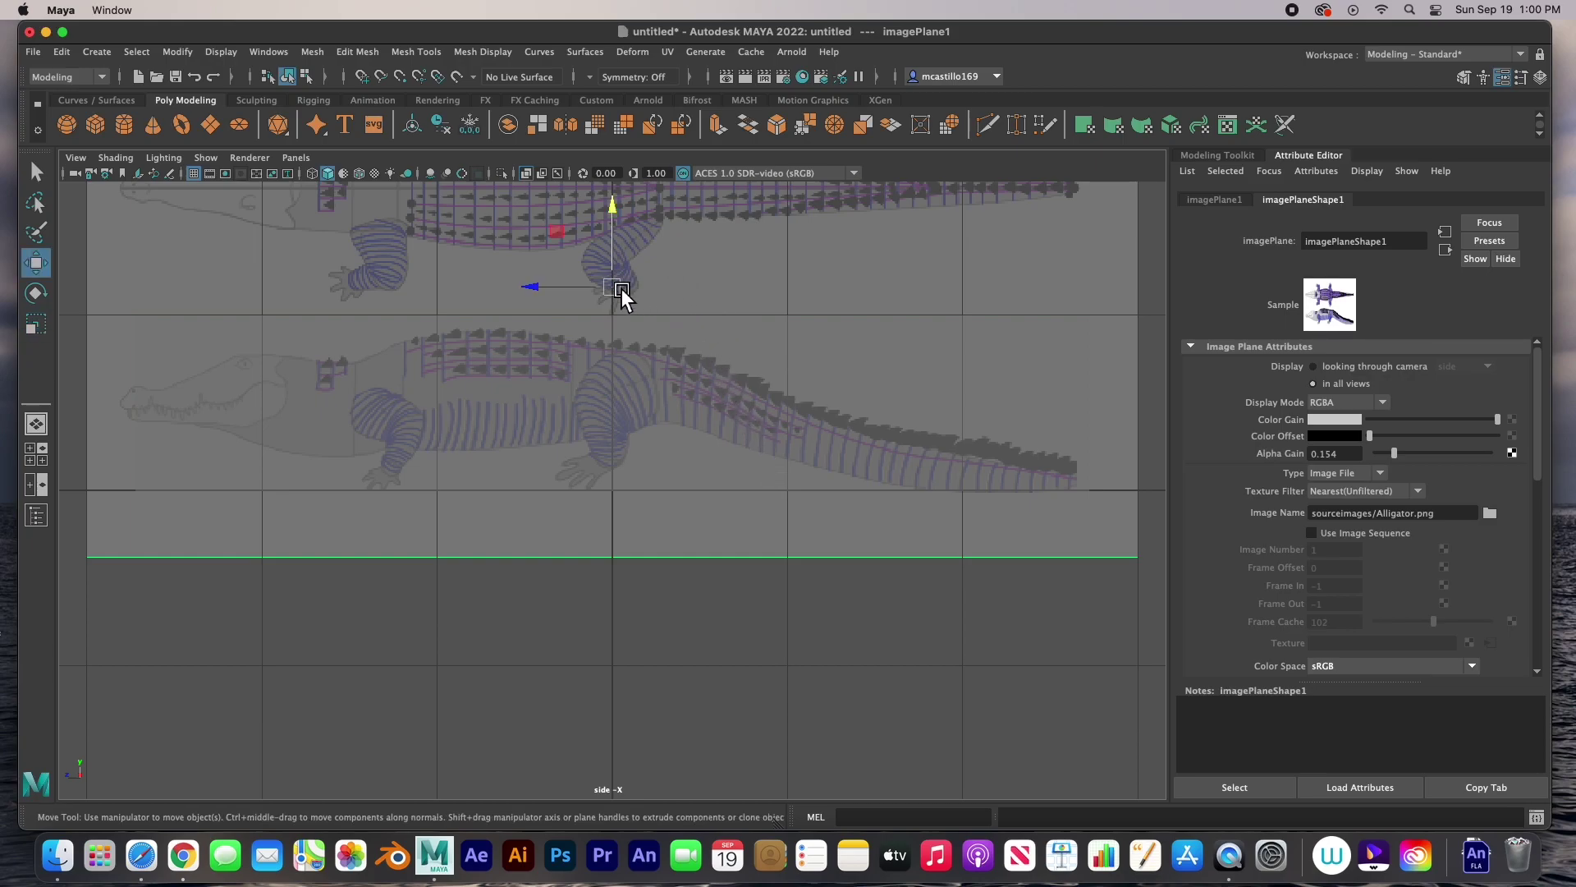
left_click(536, 458)
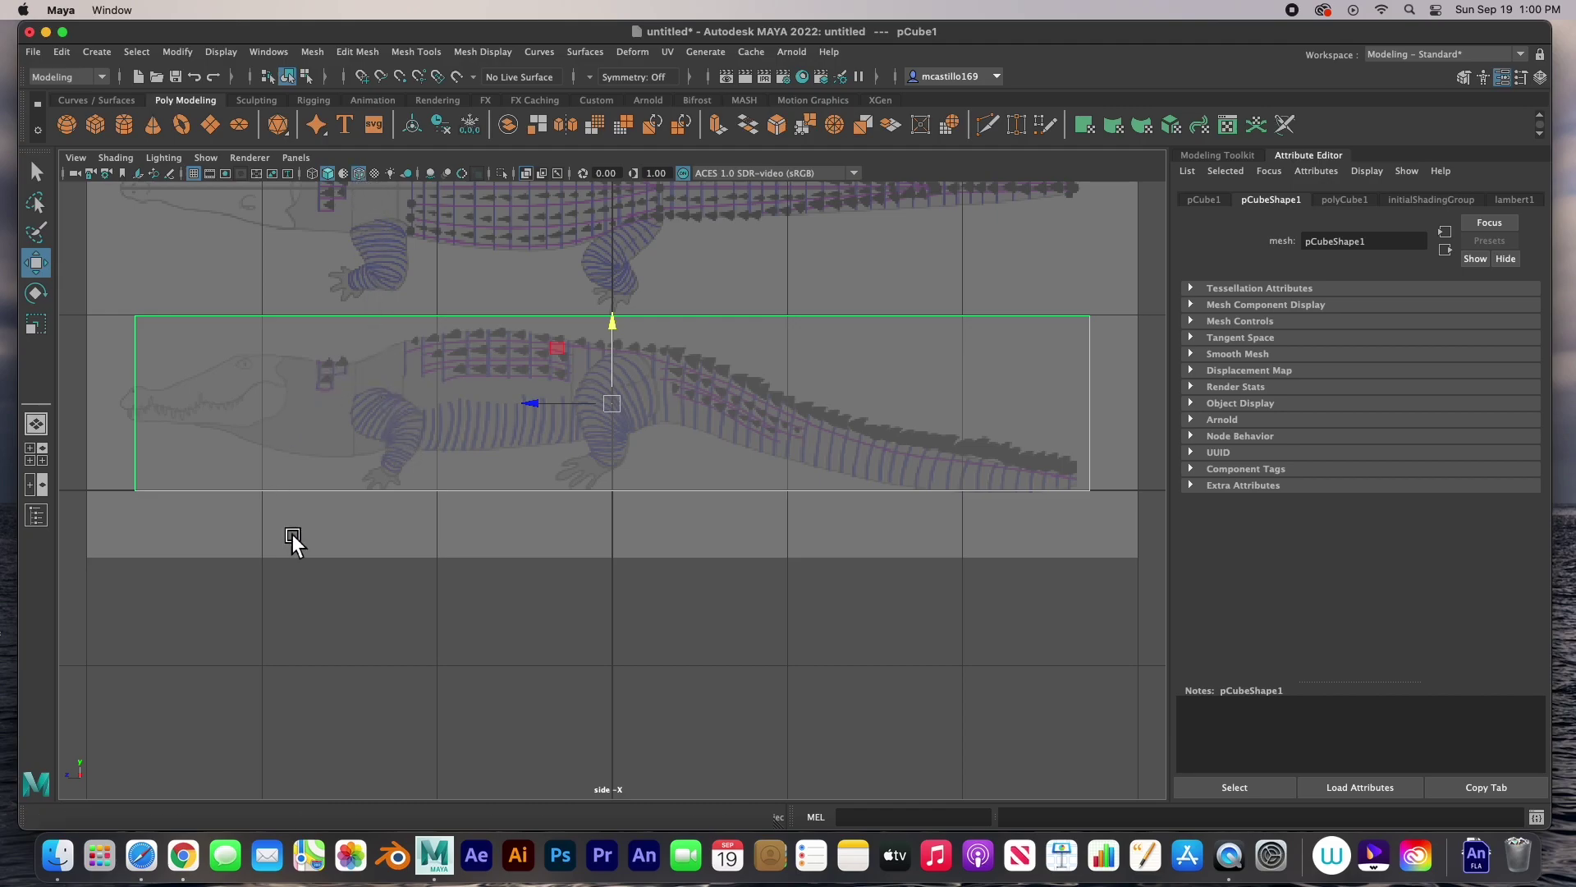
left_click(394, 626)
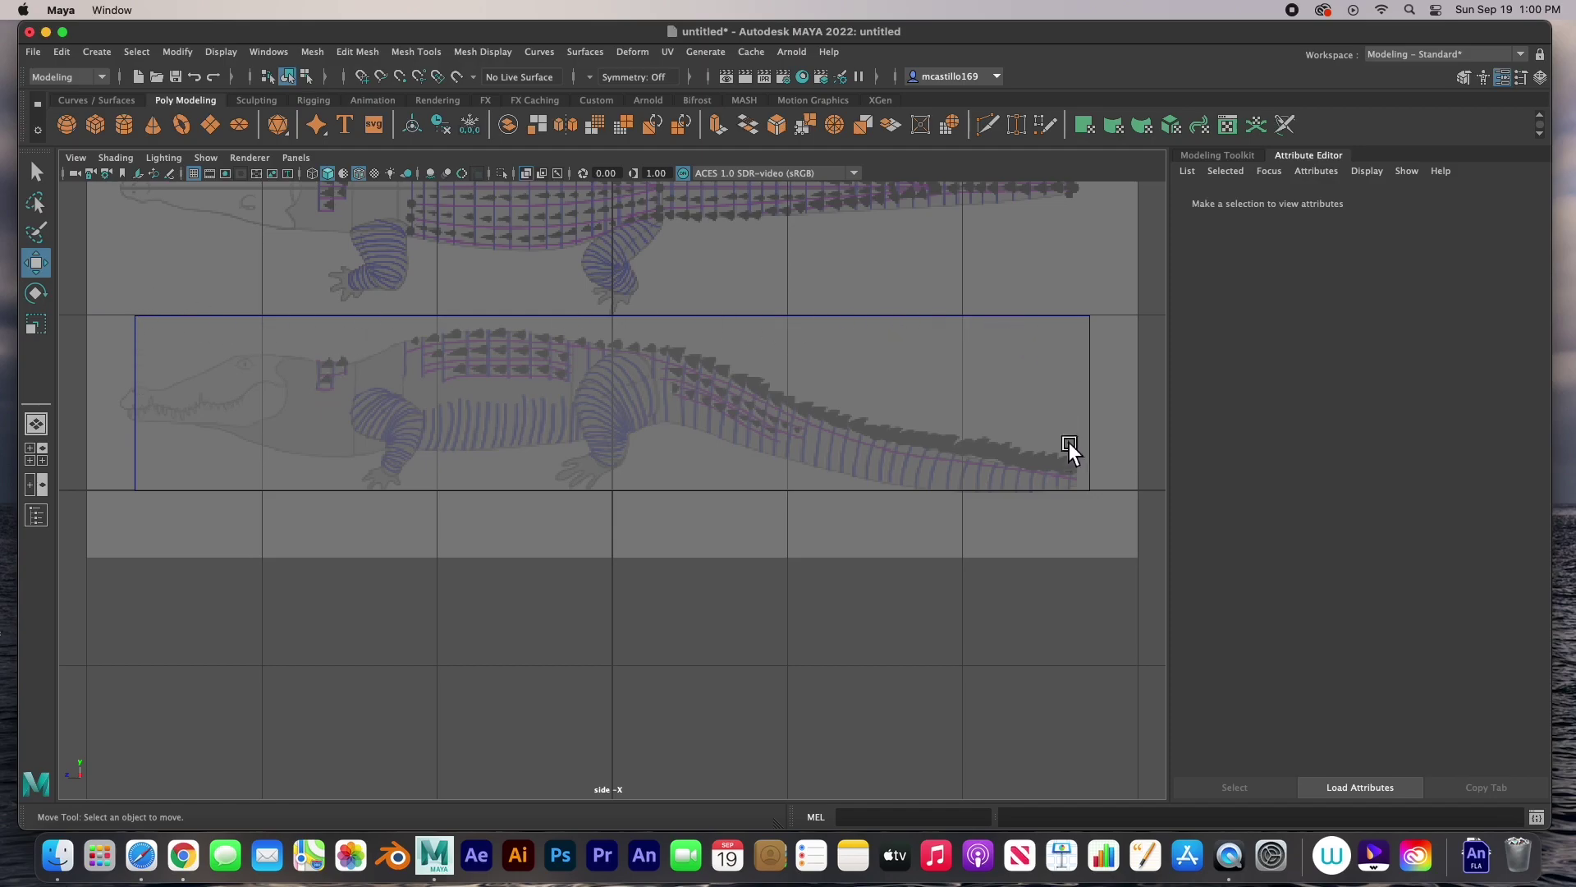
left_click(666, 262)
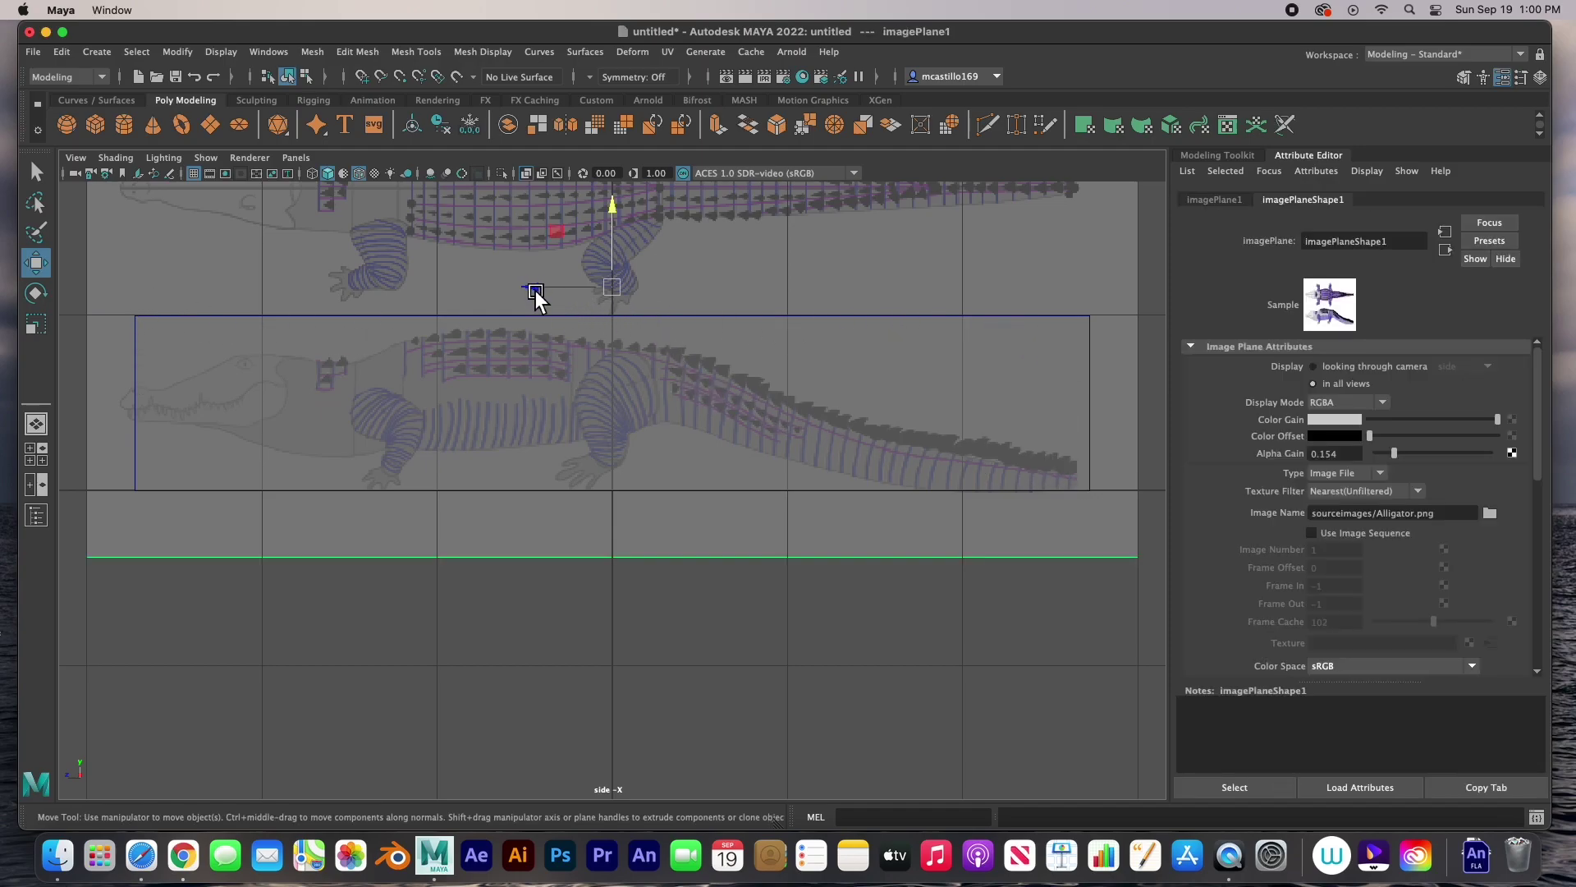
left_click_drag(536, 290, 550, 287)
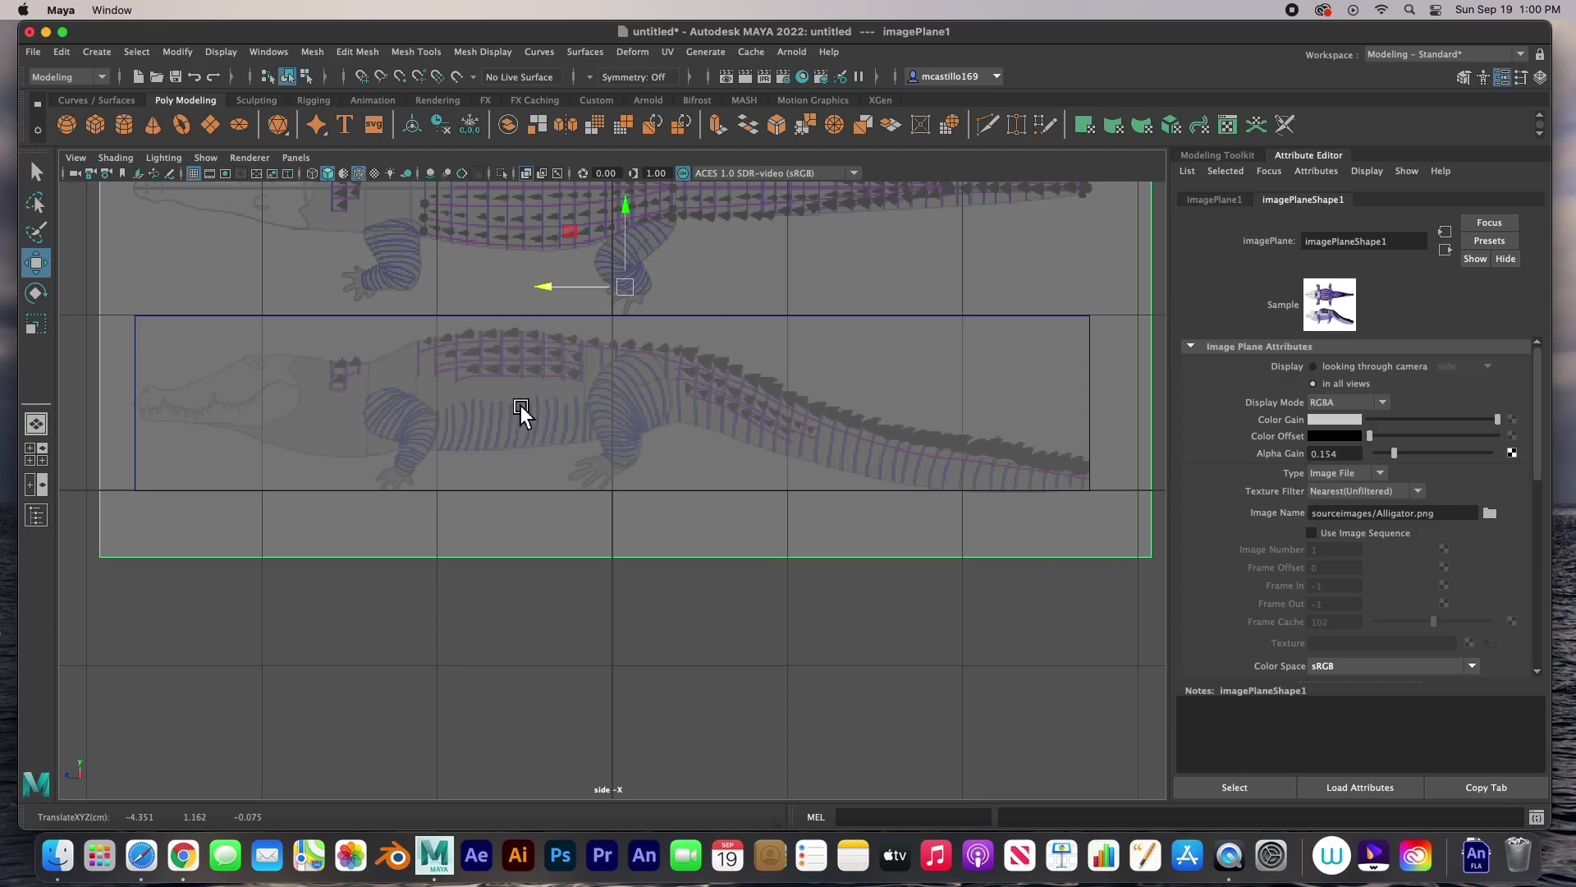
key("space")
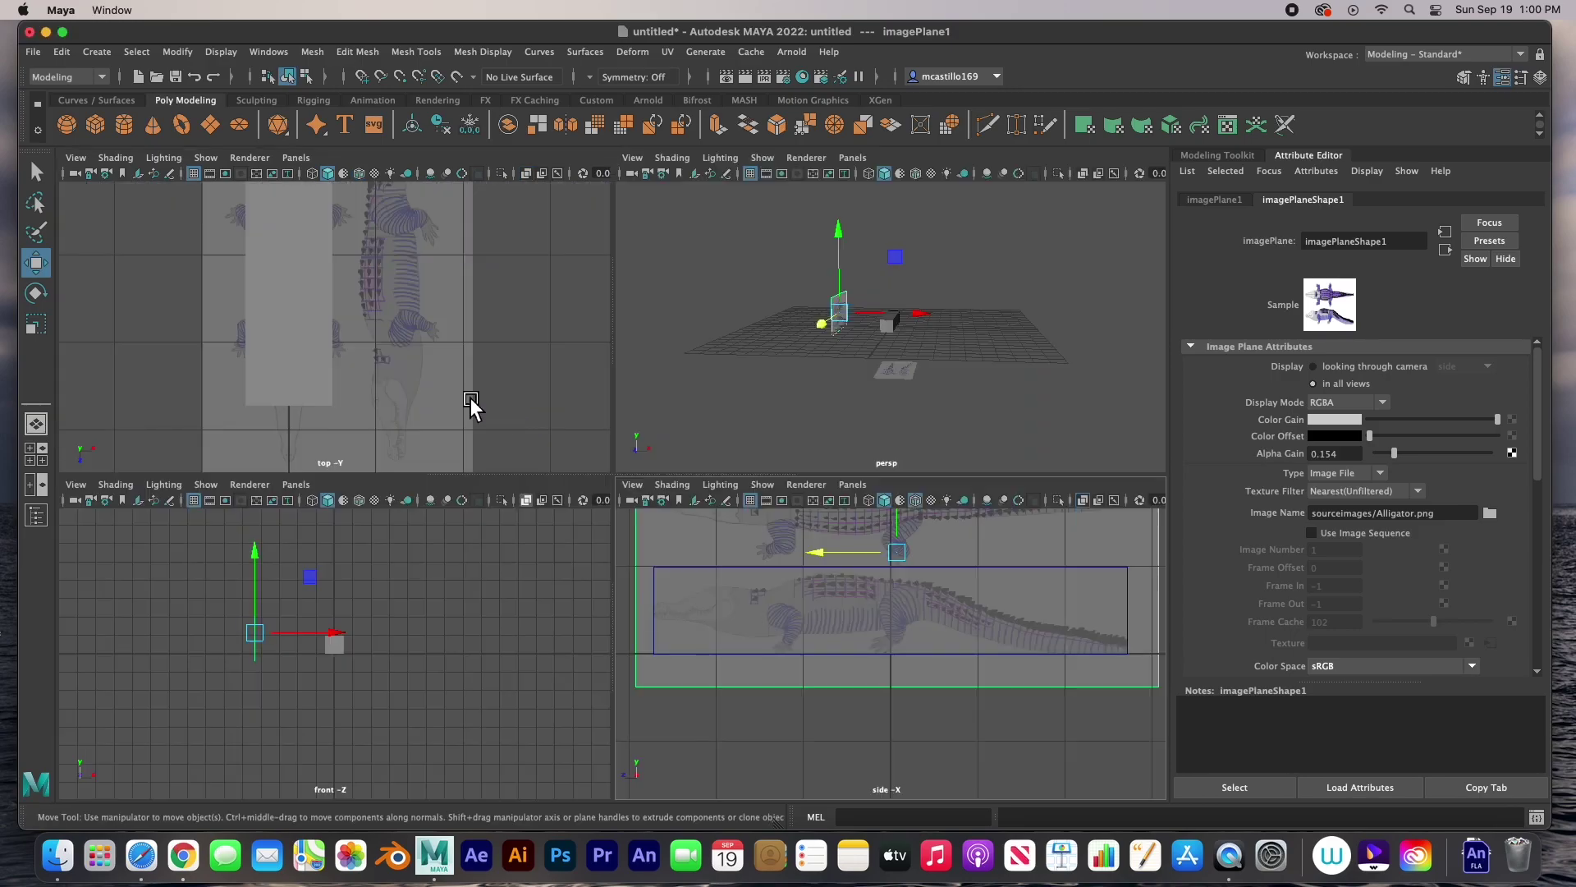
Enable Wireframe on Shaded in the top view and slide imagePlane2 along Z to match the box
key("space")
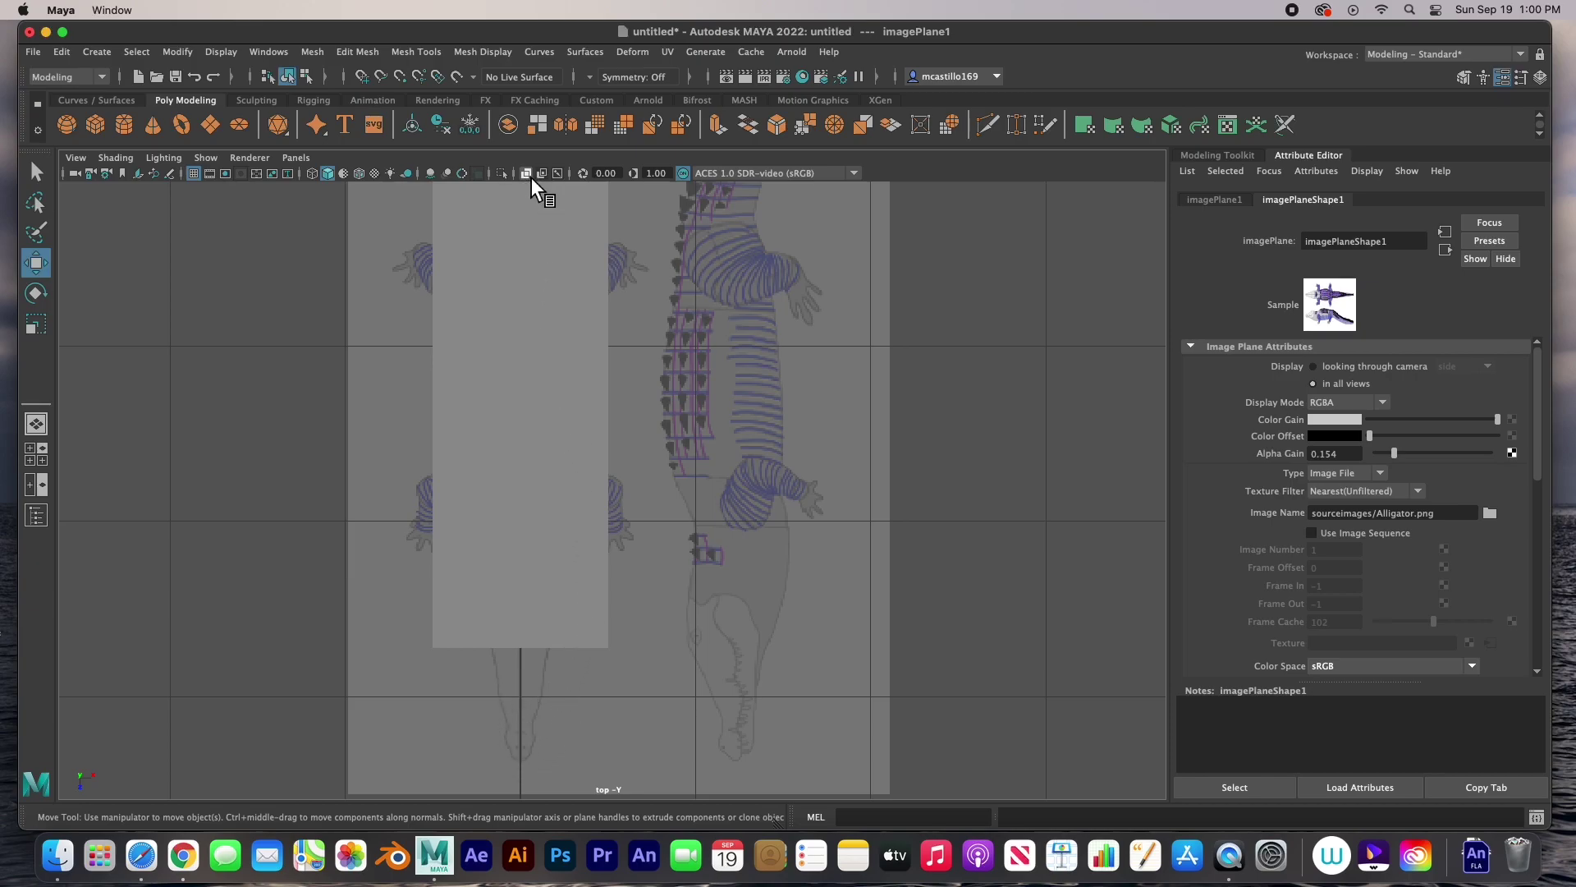
left_click(359, 174)
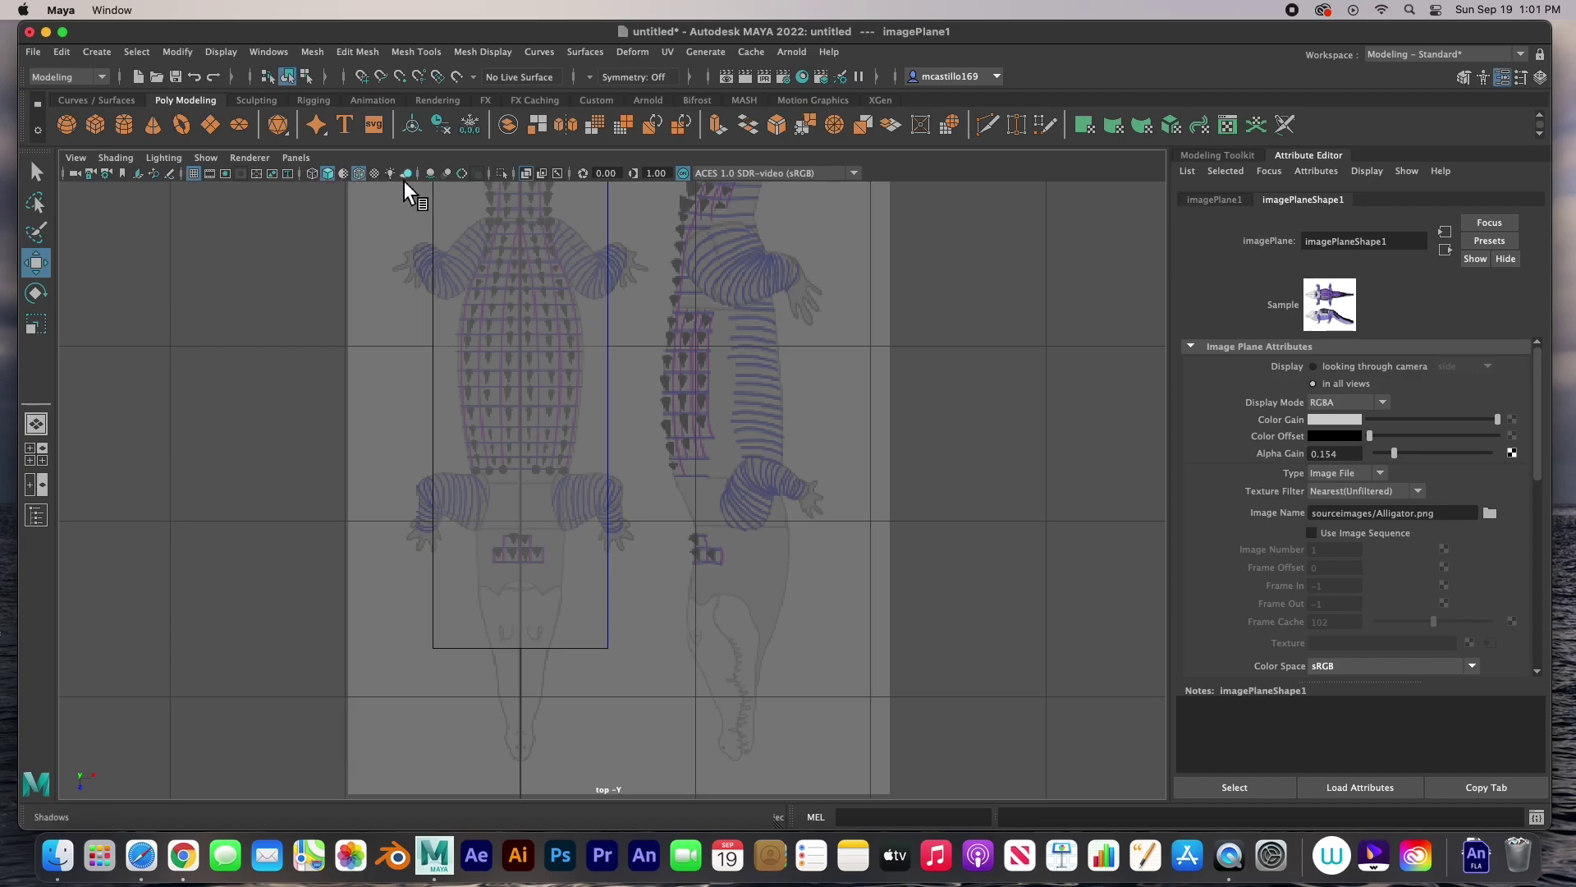
left_click(717, 664)
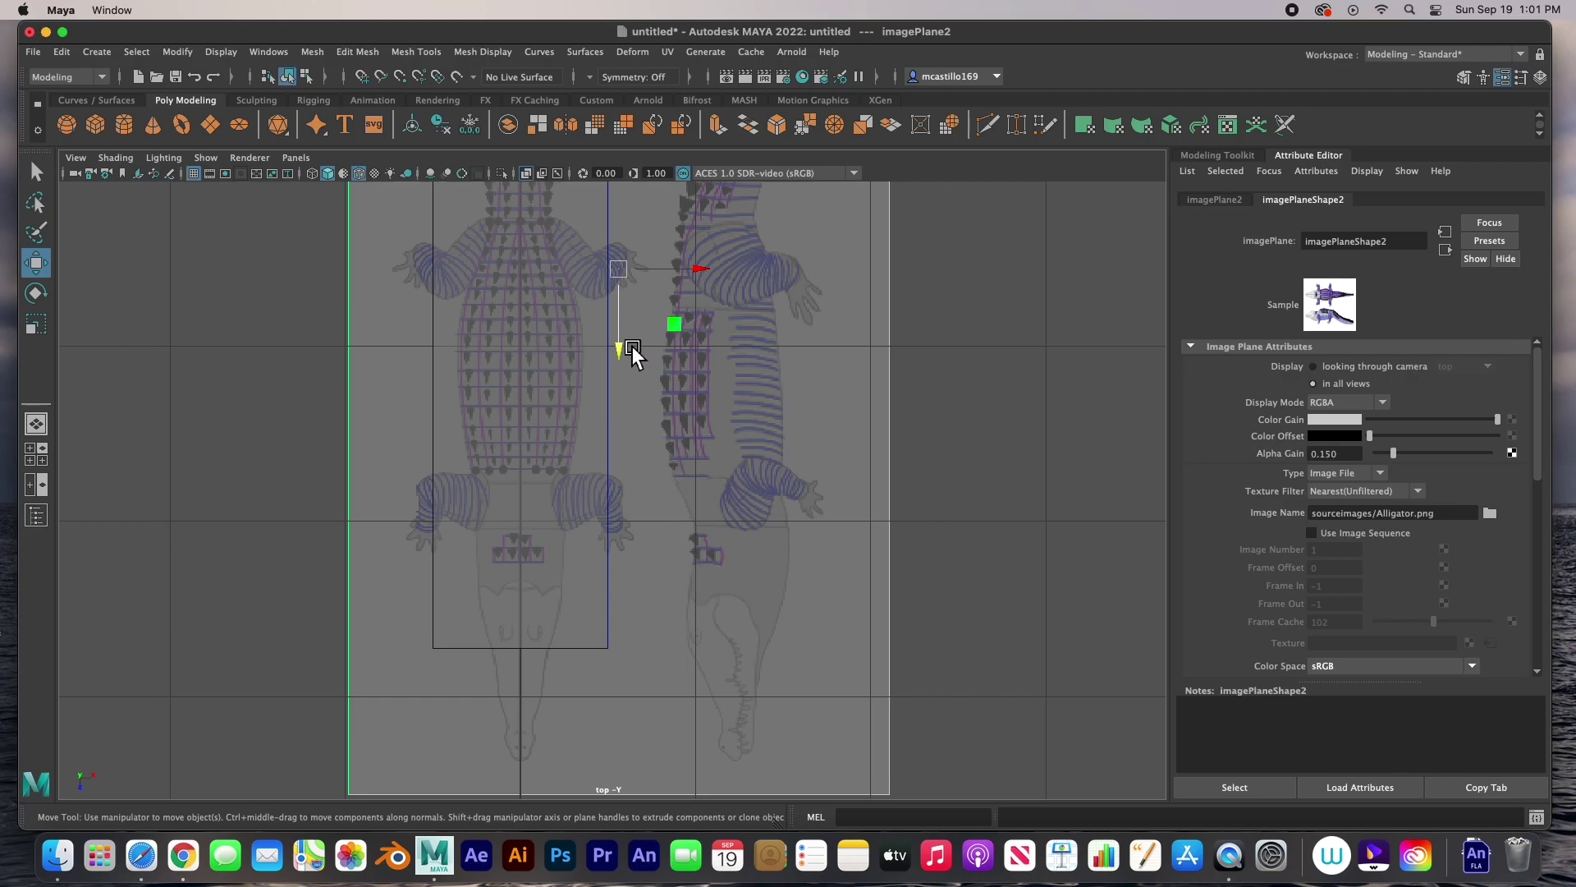
left_click_drag(628, 349, 623, 241)
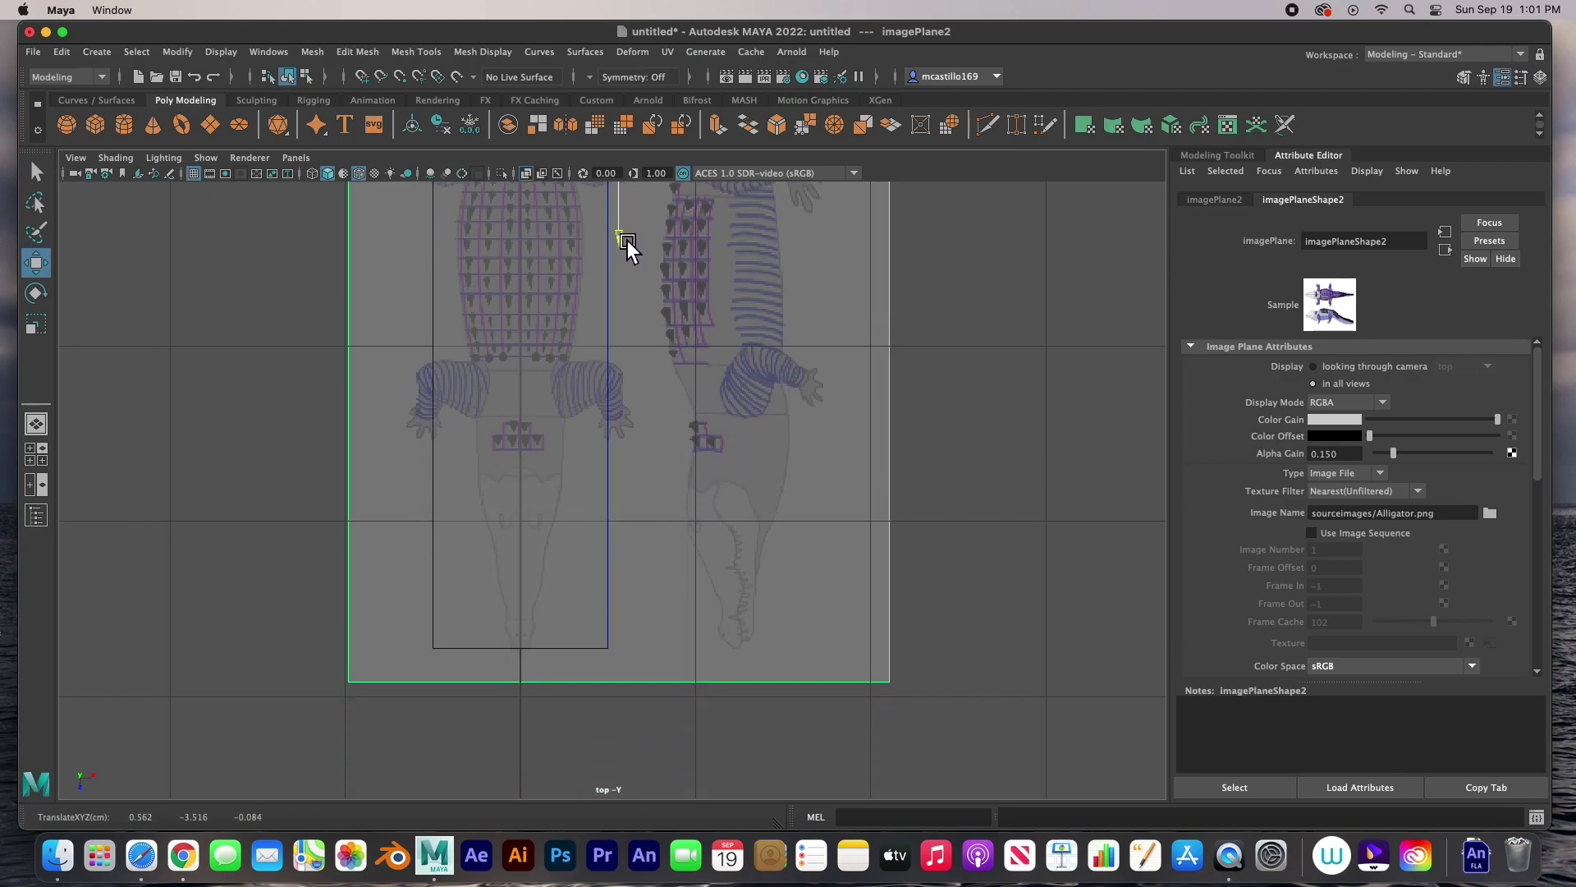
middle_click_drag(742, 309, 733, 584, "alt")
middle_click_drag(702, 285, 706, 524, "alt")
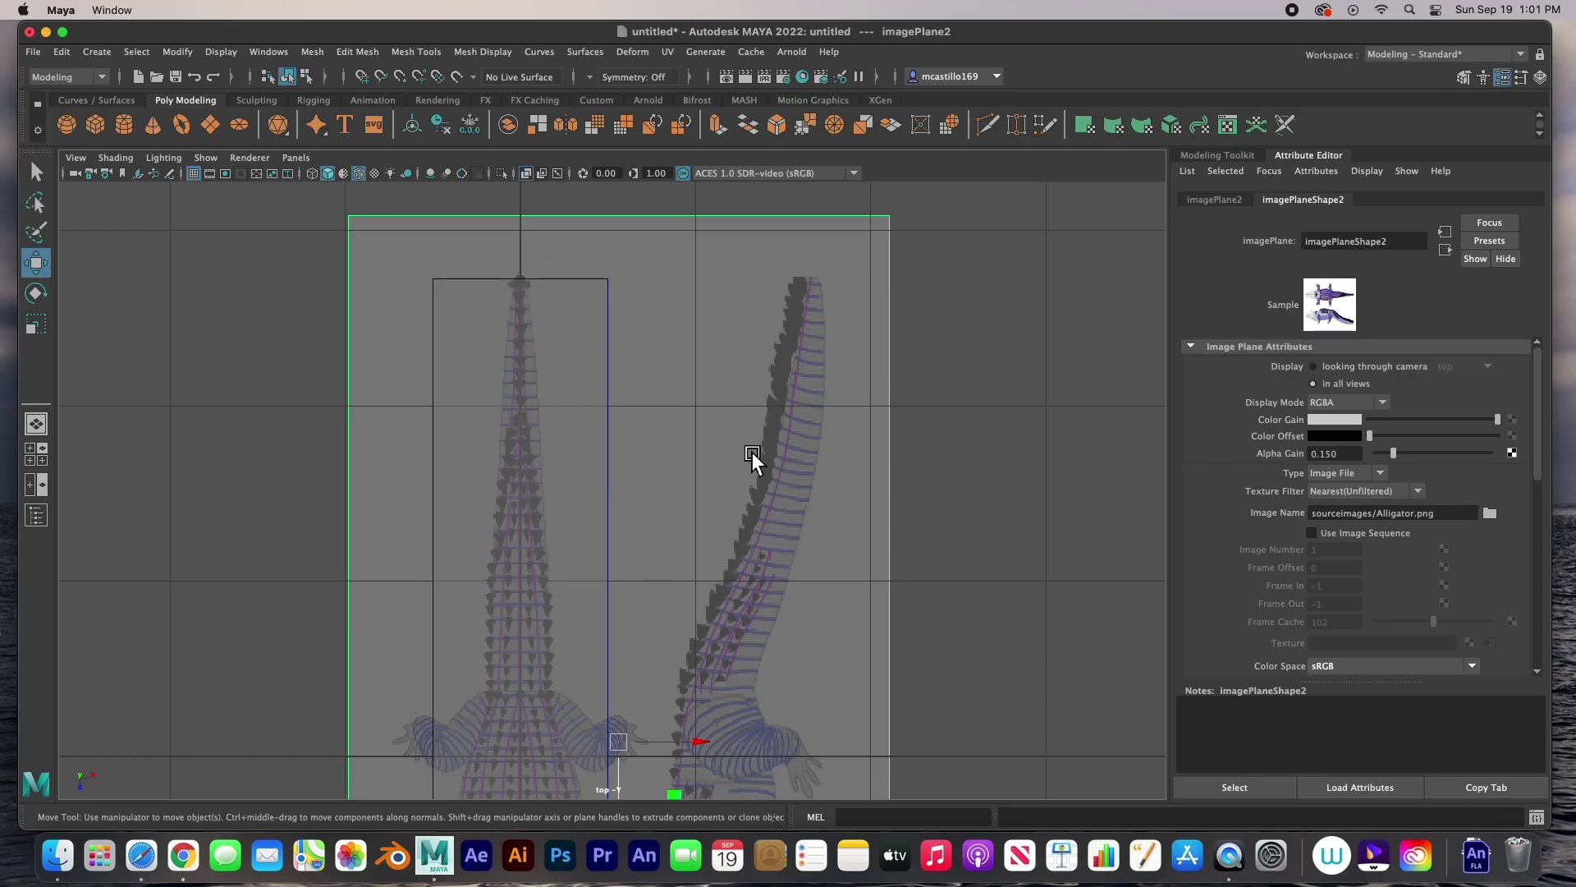
key("space")
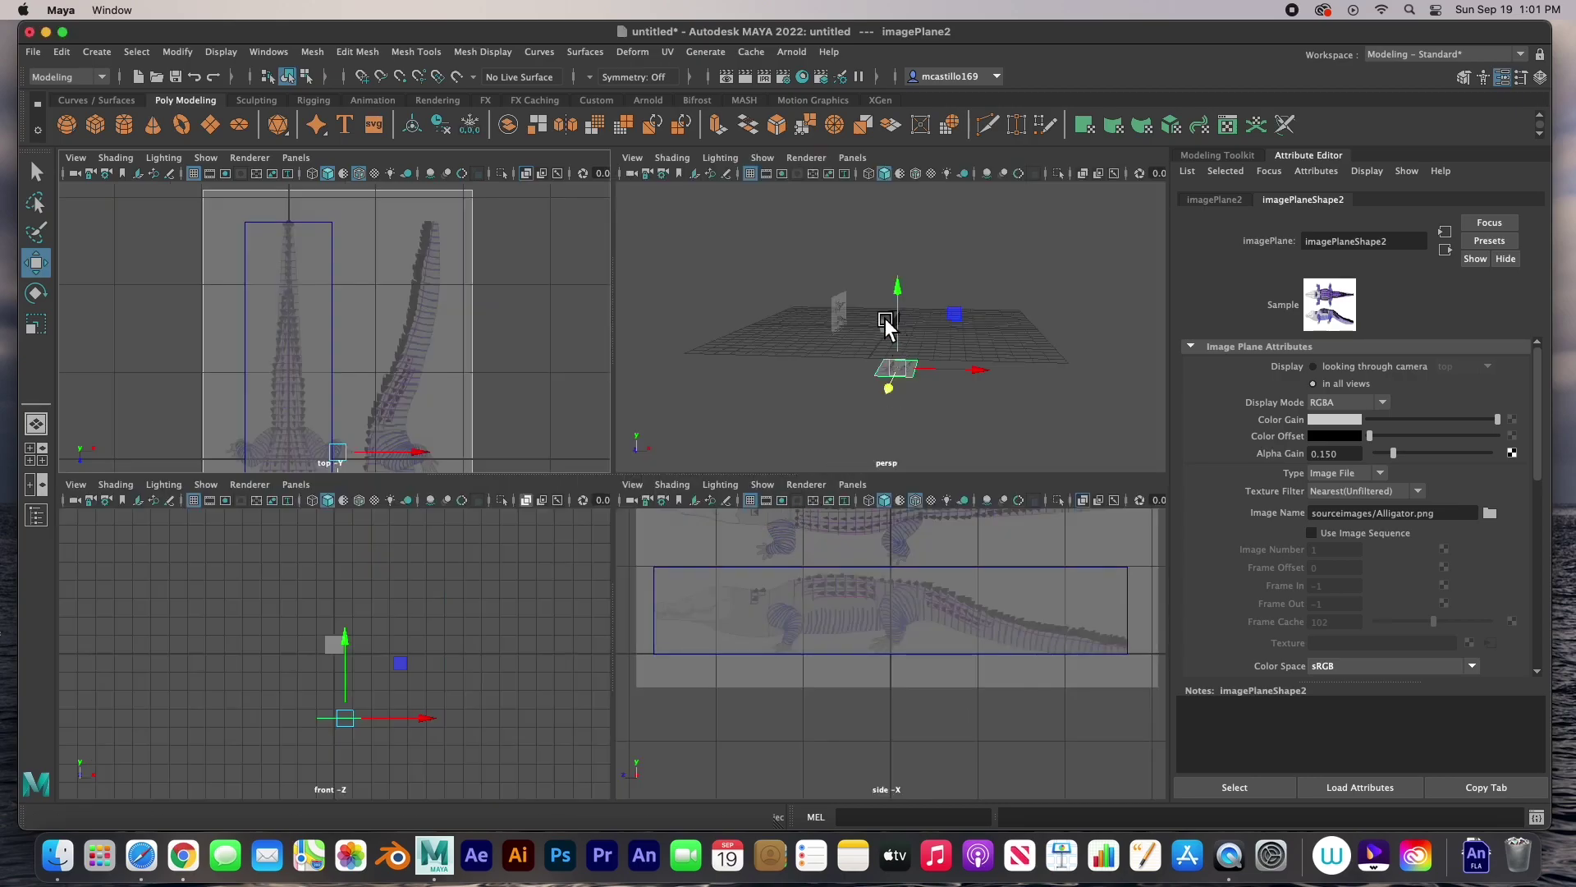
left_click(893, 325)
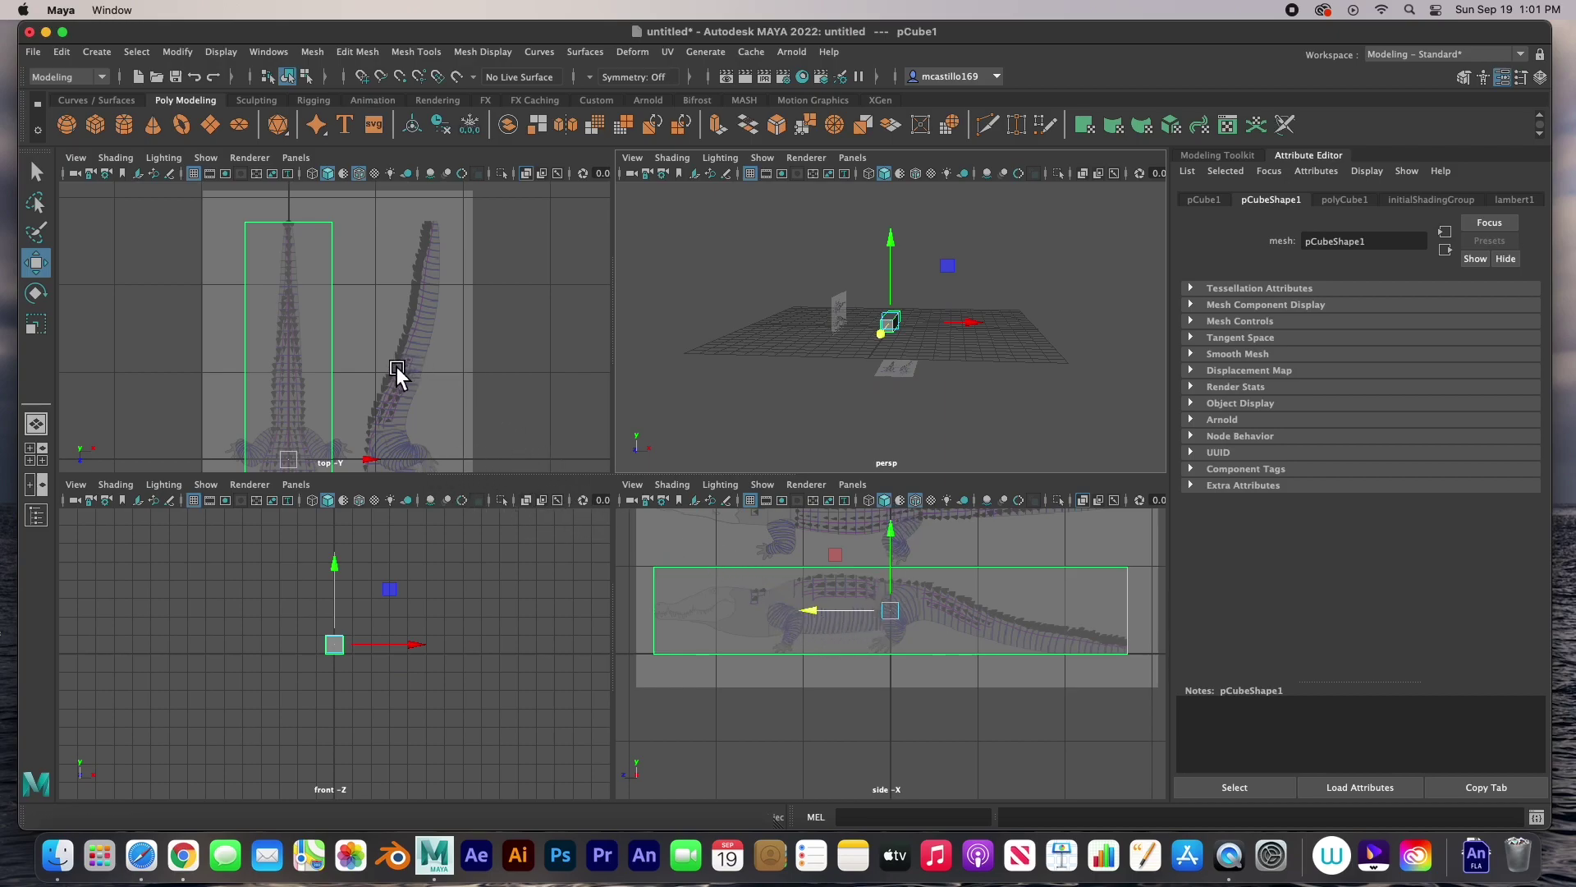
Frame pCube1 in the top, side, front and perspective views with F
key("f")
key("f")
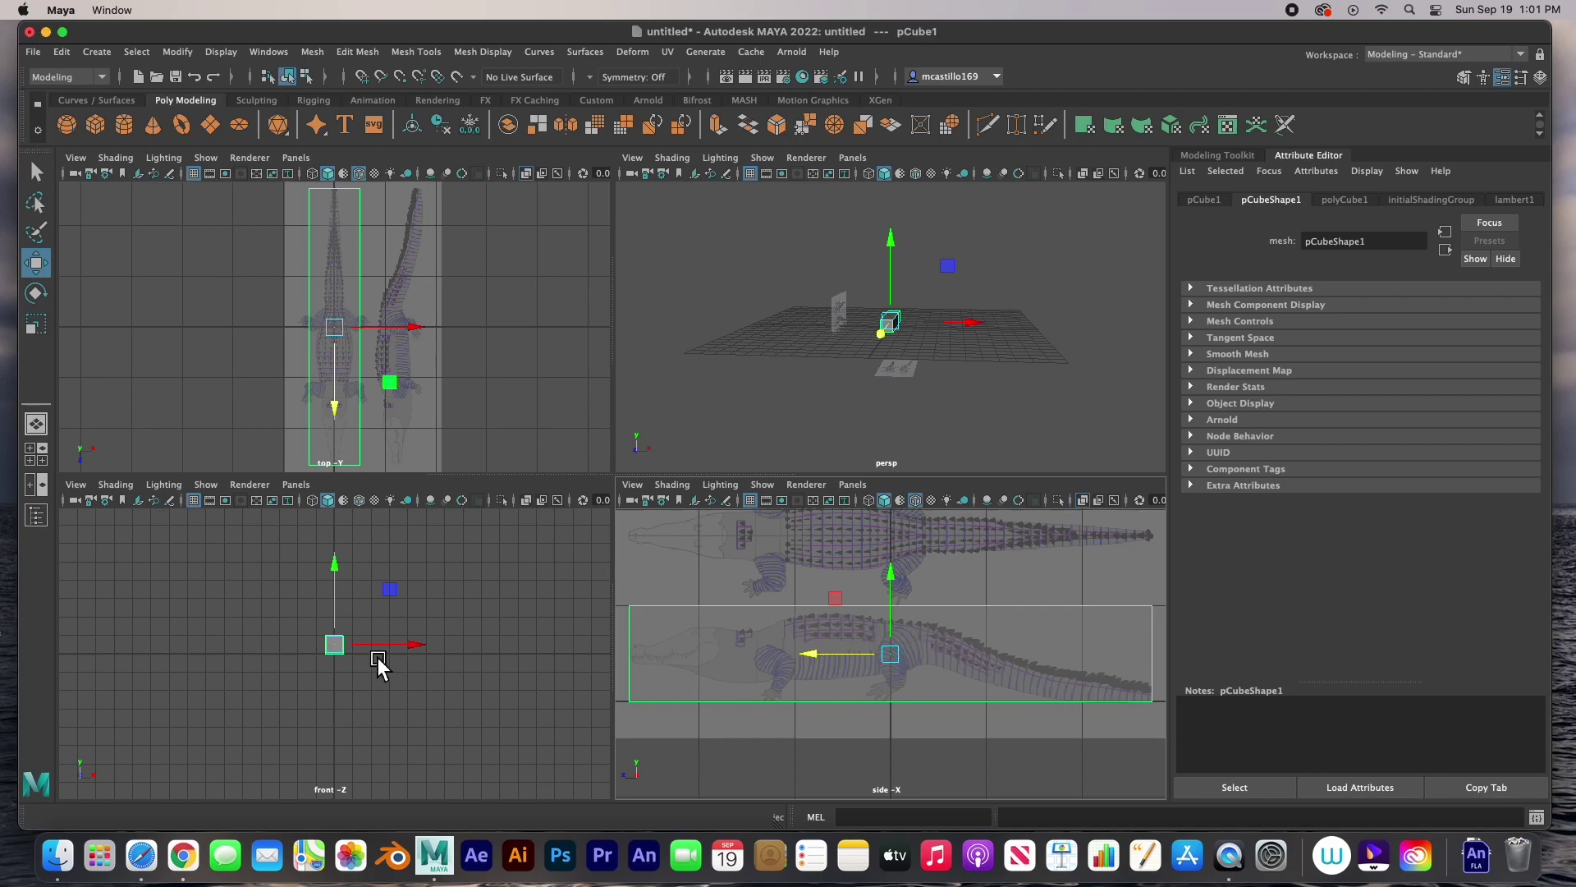
key("f")
key("f")
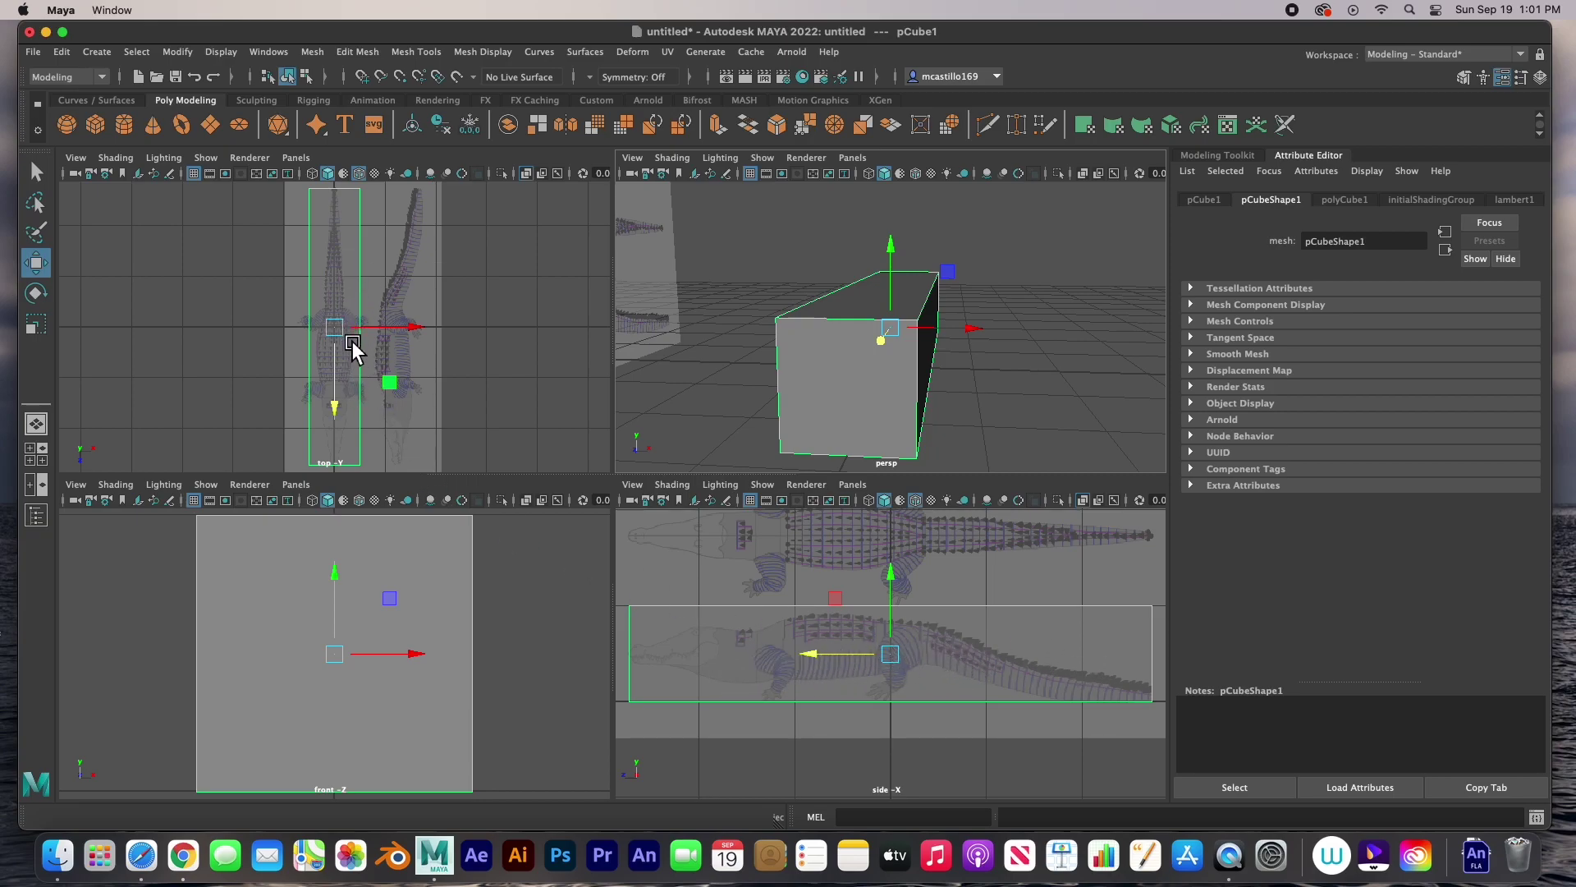
left_click(857, 661)
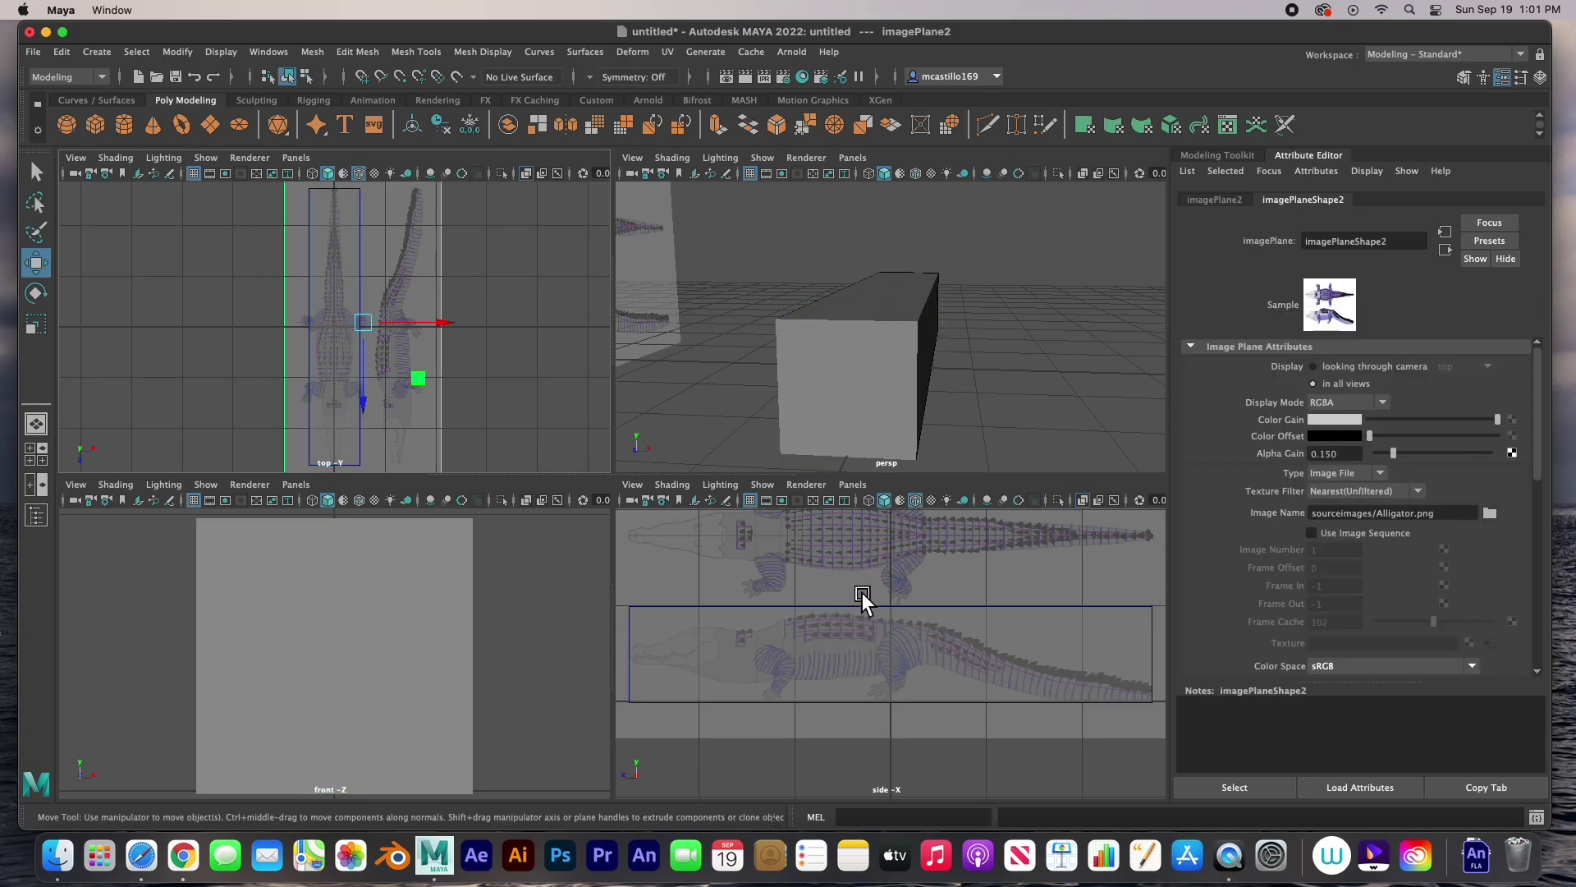
left_click(882, 609)
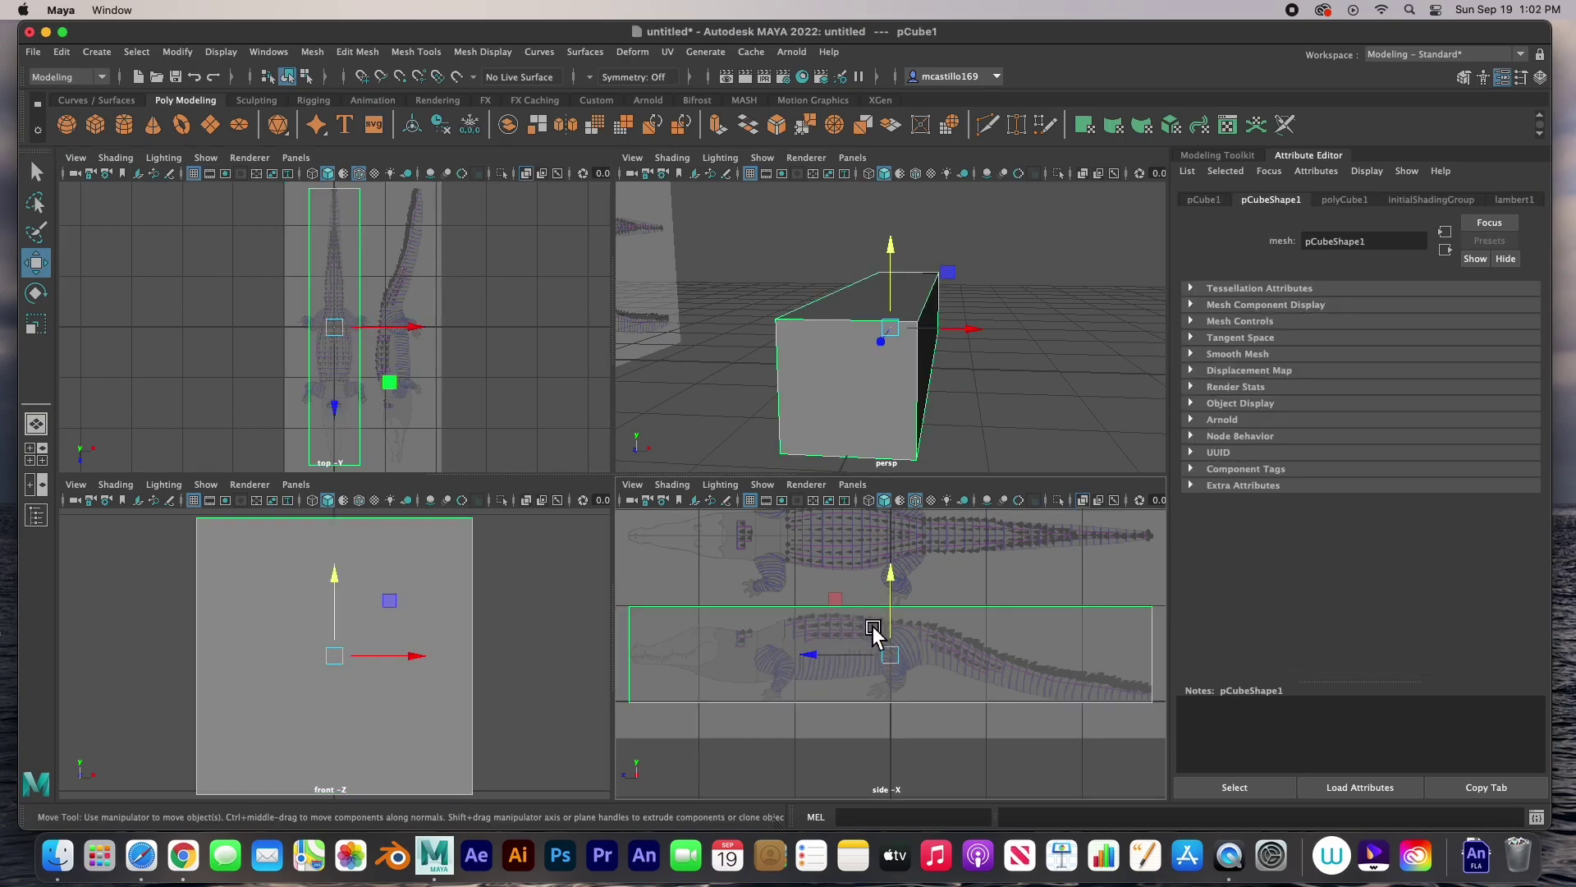